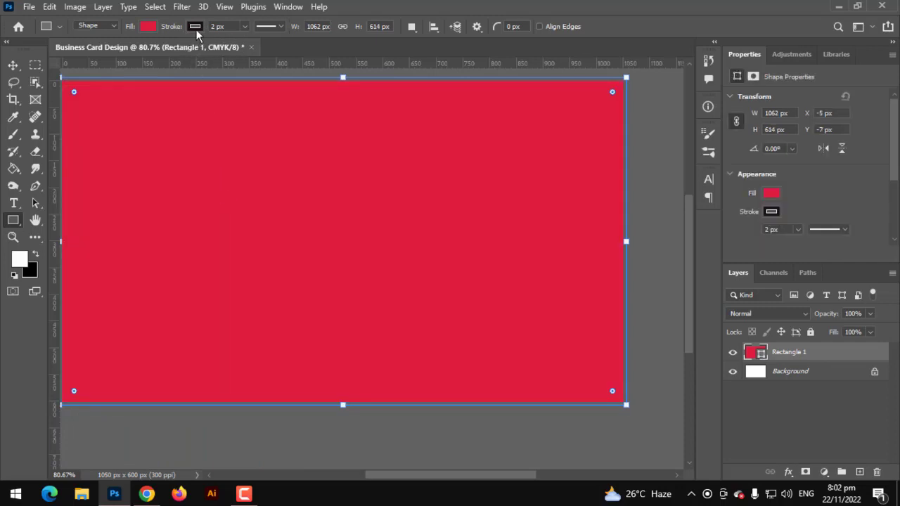
Step: Set Rectangle 1's stroke to No Color and its fill to dark navy #282f39
left_click(195, 28)
left_click(117, 52)
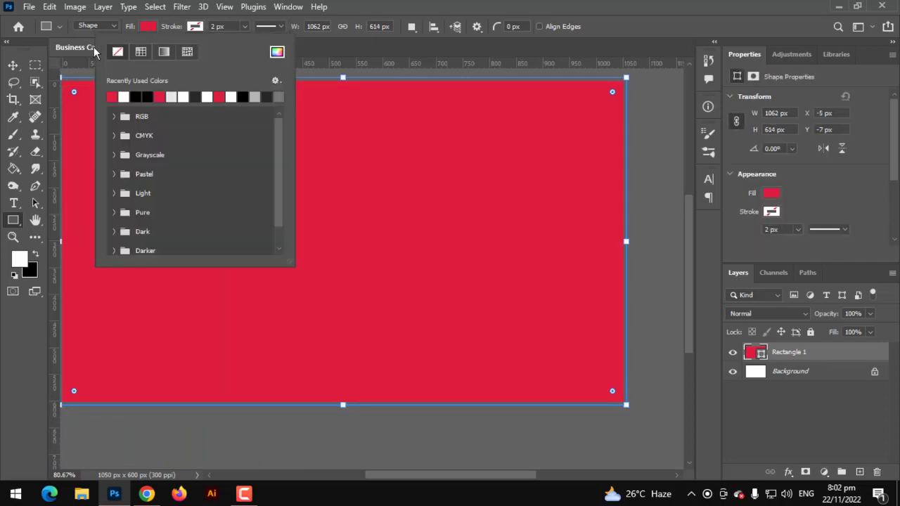
left_click(17, 67)
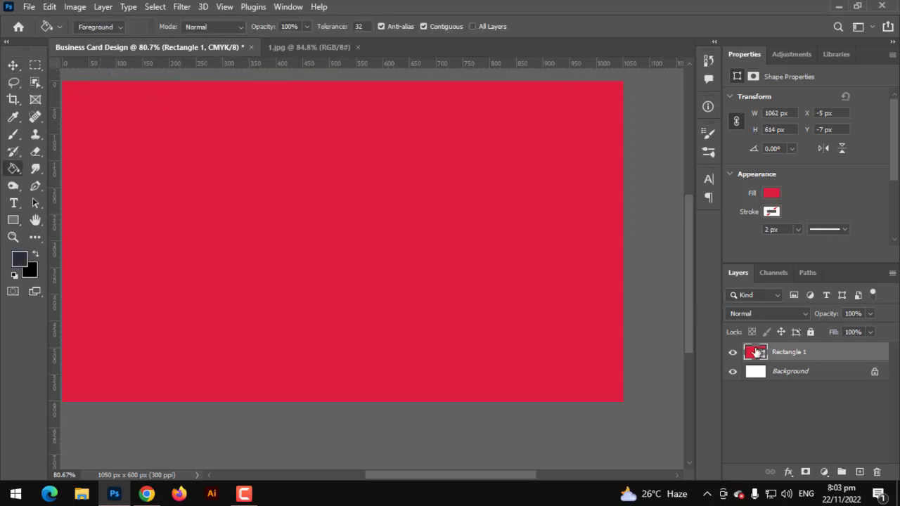
left_click(20, 259)
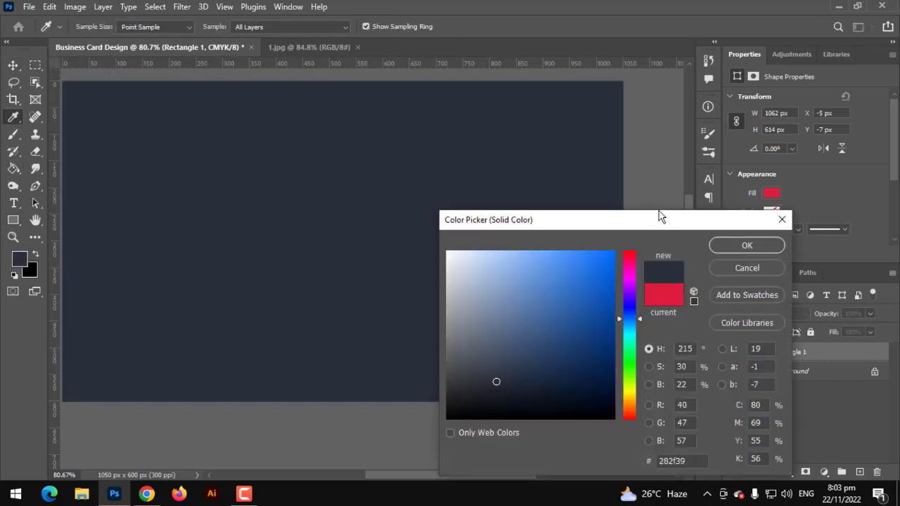
left_click(739, 246)
Step: Switch to the Move tool and fit the whole card in the window
left_click(13, 66)
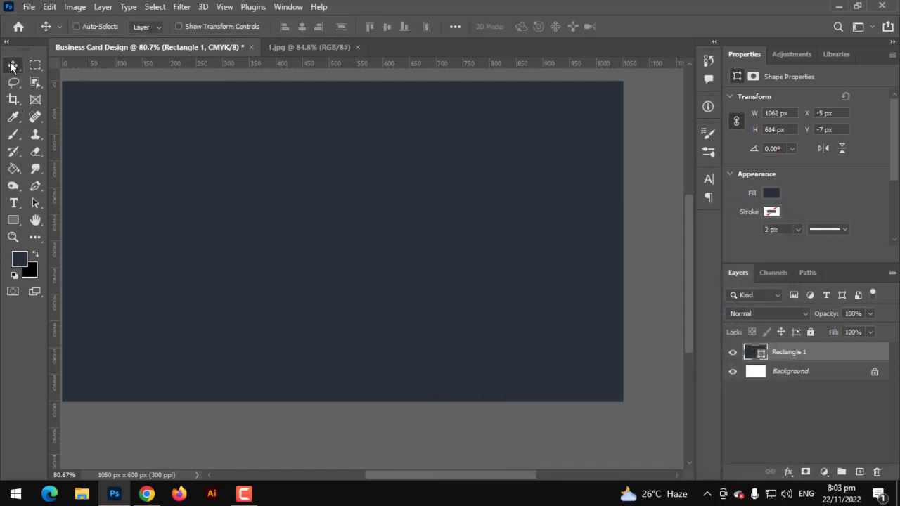
key("ctrl+0")
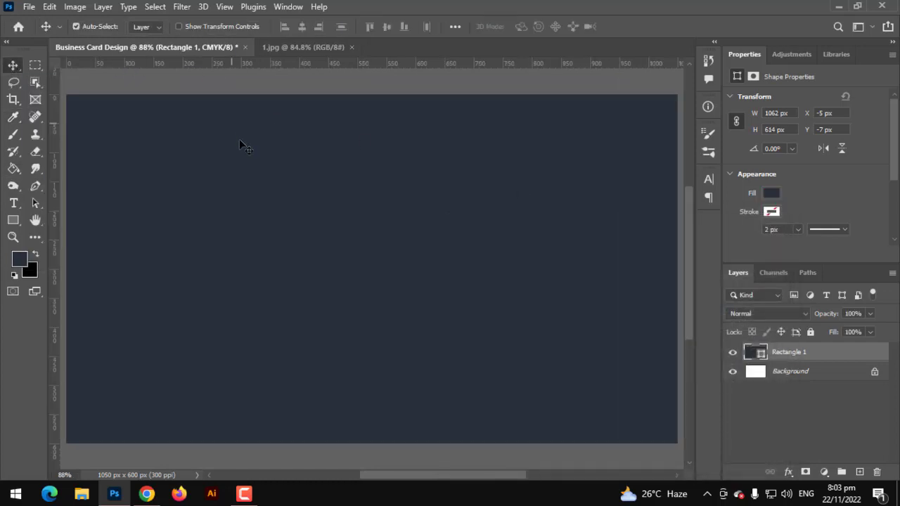
scroll(250, 145, "down", 1)
scroll(233, 175, "up", 1)
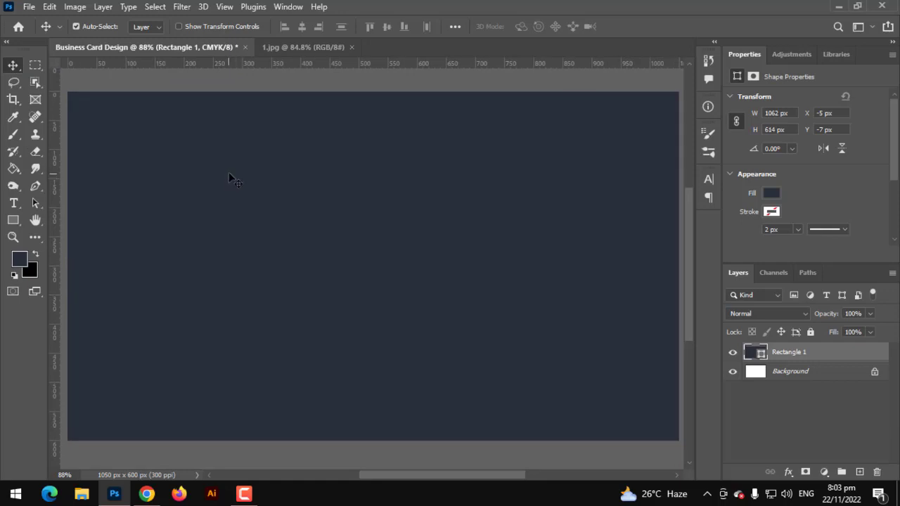
left_click(12, 220)
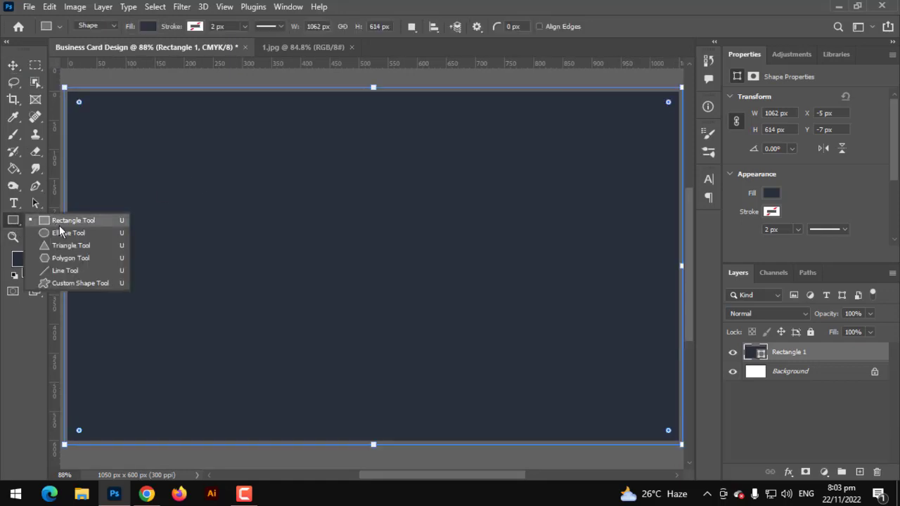
Step: Draw a six-sided polygon across the left part of the navy card
left_click(67, 258)
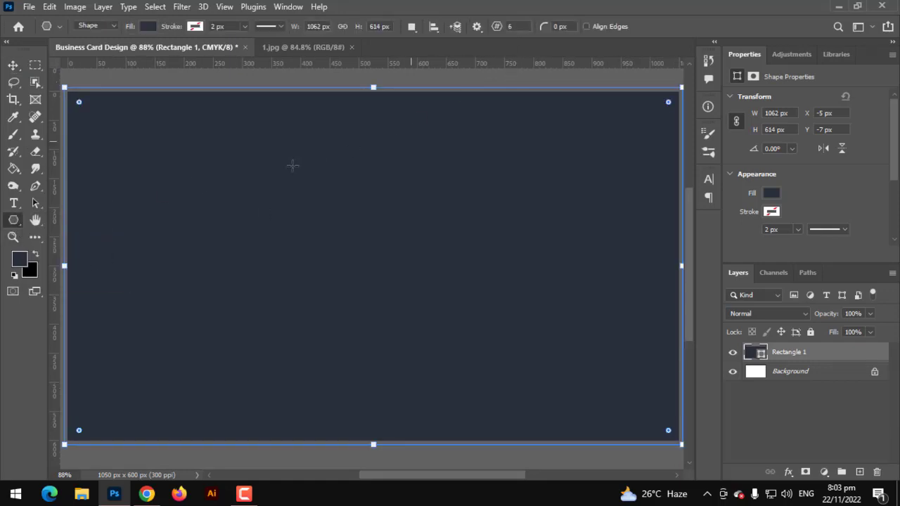
left_click(789, 405)
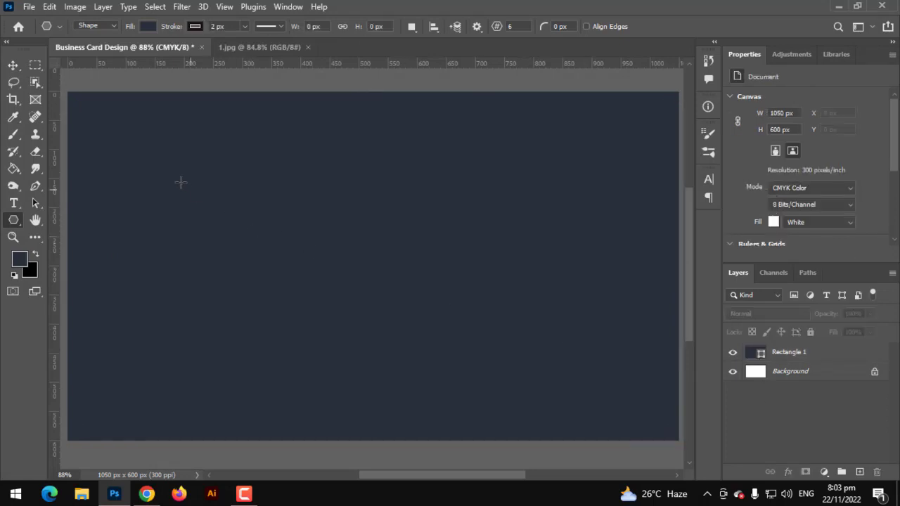
left_click_drag(181, 182, 578, 373)
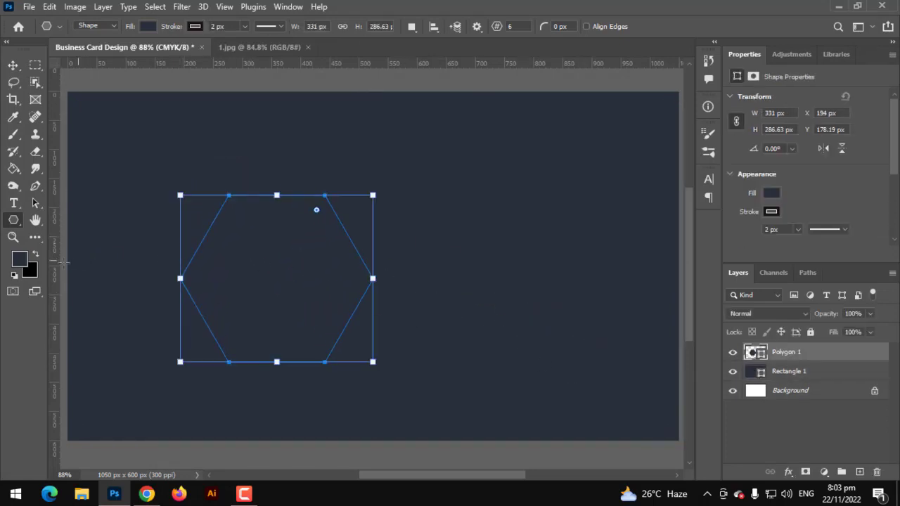
Step: Give the hexagon no outline and a white fill
left_click(192, 26)
left_click(117, 51)
left_click(148, 26)
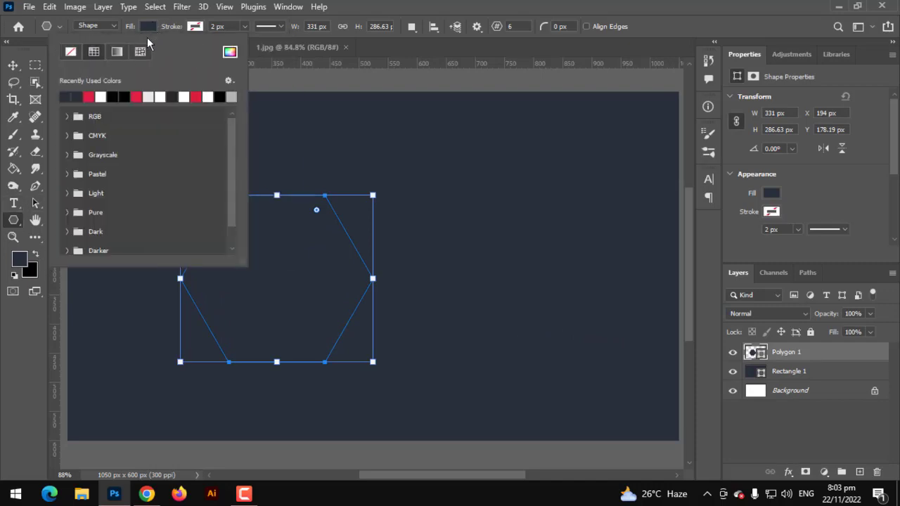
left_click(101, 96)
left_click(13, 64)
scroll(309, 297, "up", 3)
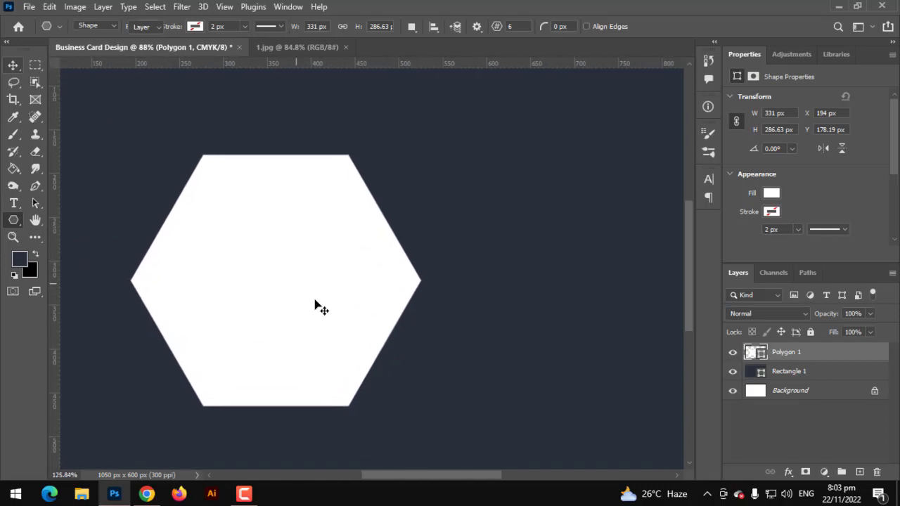
scroll(317, 307, "up", 1)
Step: Add anchor points at the midpoints of the hexagon's top and bottom edges
key("a")
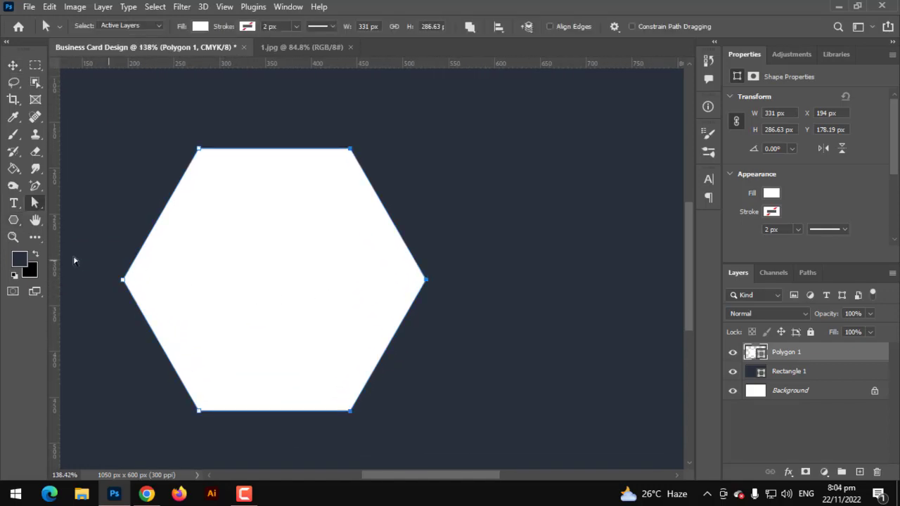
left_click(34, 186)
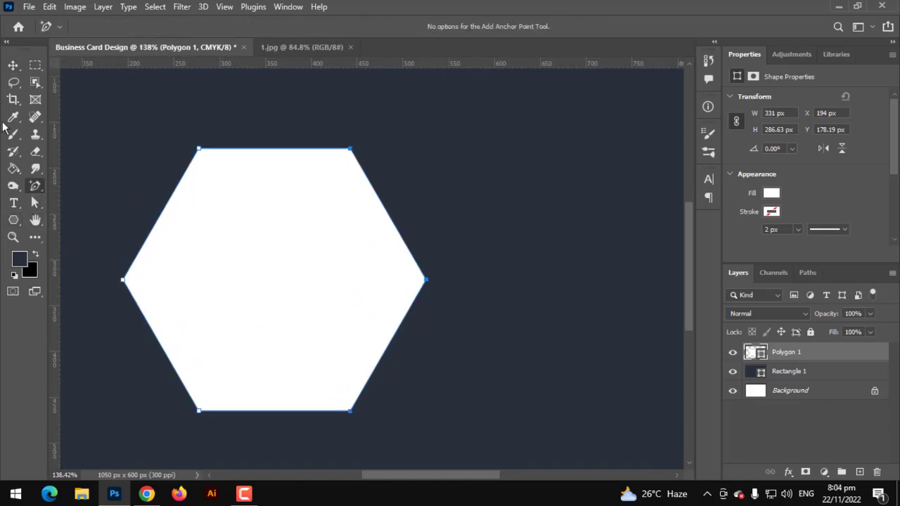
left_click(271, 149)
left_click(273, 410)
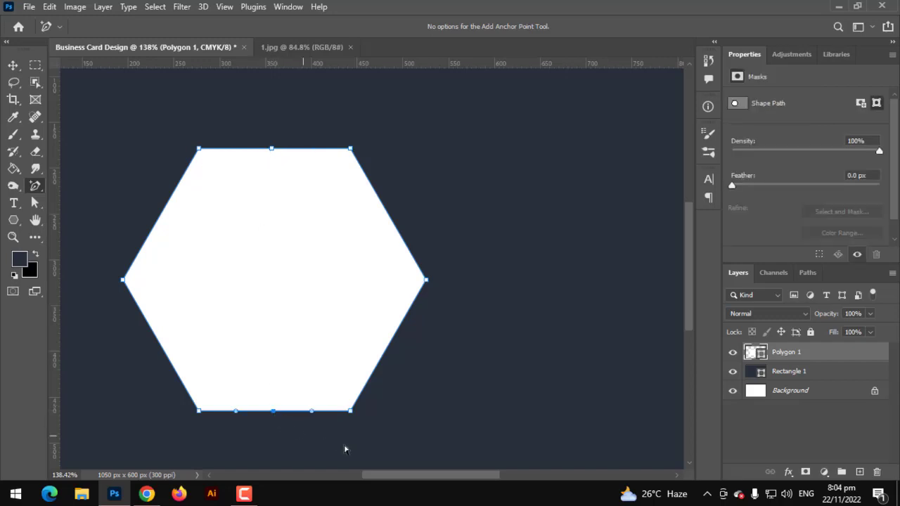
Step: Drag the right-side anchors outward to stretch the shape to 815 px wide
left_click(35, 201)
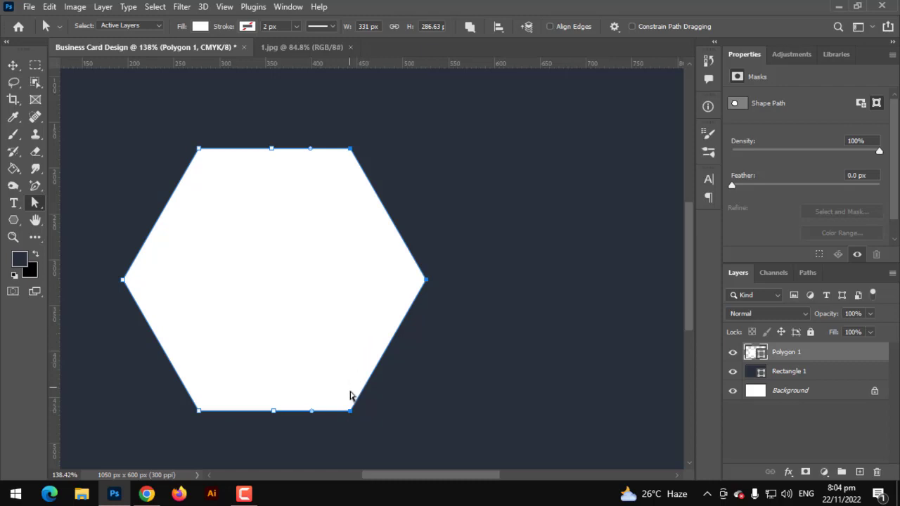
left_click_drag(372, 417, 347, 401)
scroll(339, 371, "down", 3)
scroll(342, 365, "down", 1)
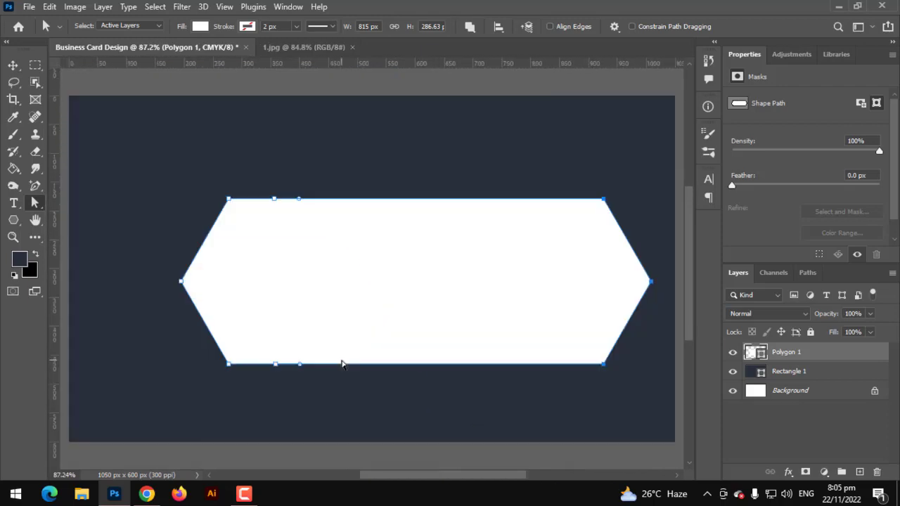
left_click(209, 92)
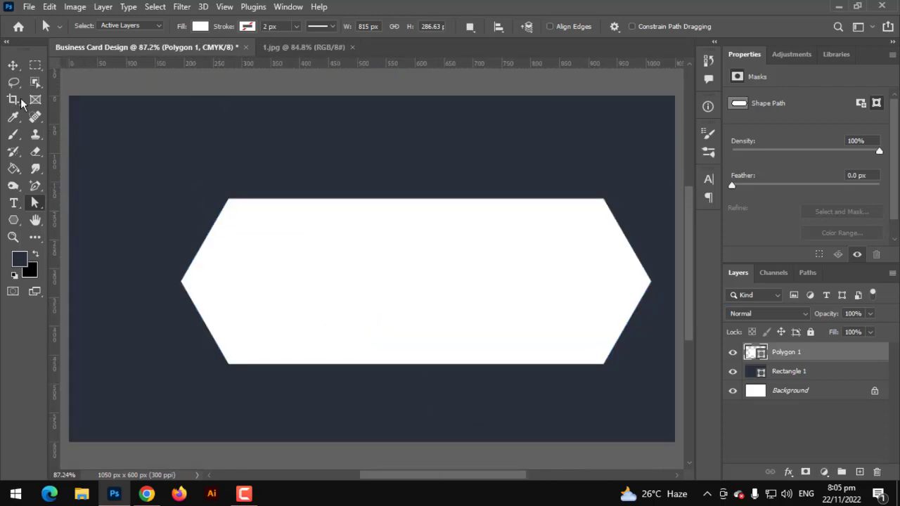
left_click(12, 65)
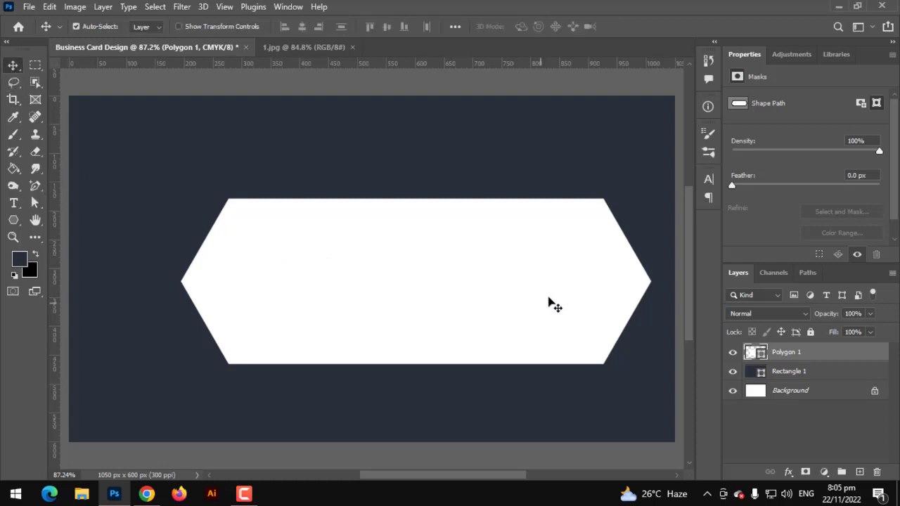
Step: Rotate the white shape 90°, move it to the card's top-left and scale it to 120%
key("ctrl+t")
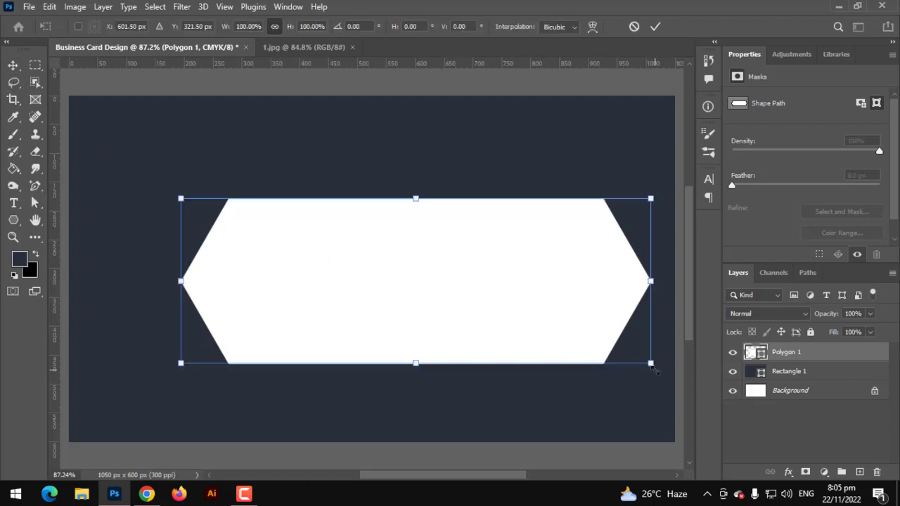
left_click_drag(653, 367, 423, 266)
scroll(397, 302, "down", 5)
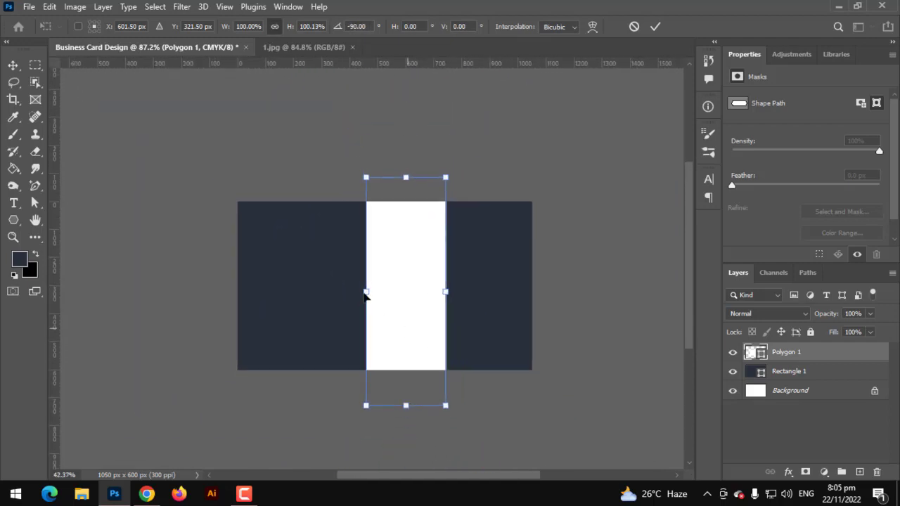
left_click_drag(416, 342, 319, 250)
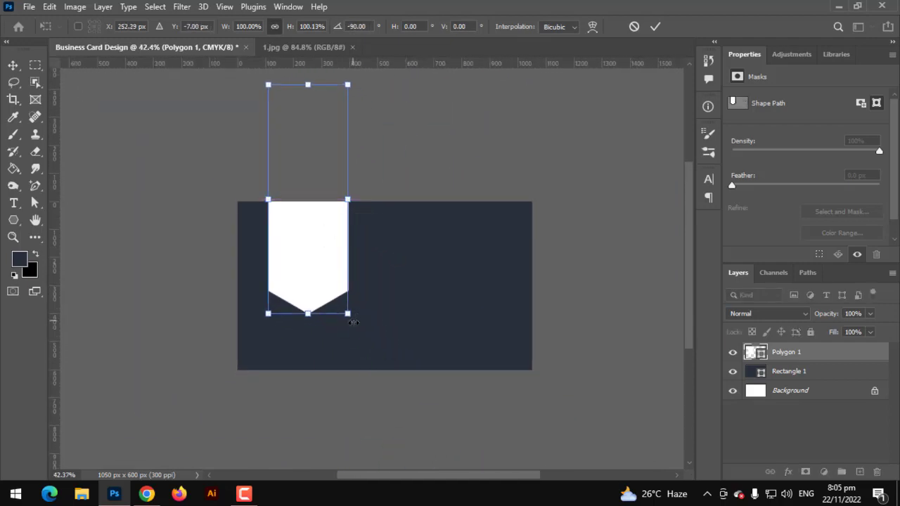
left_click_drag(355, 318, 325, 316)
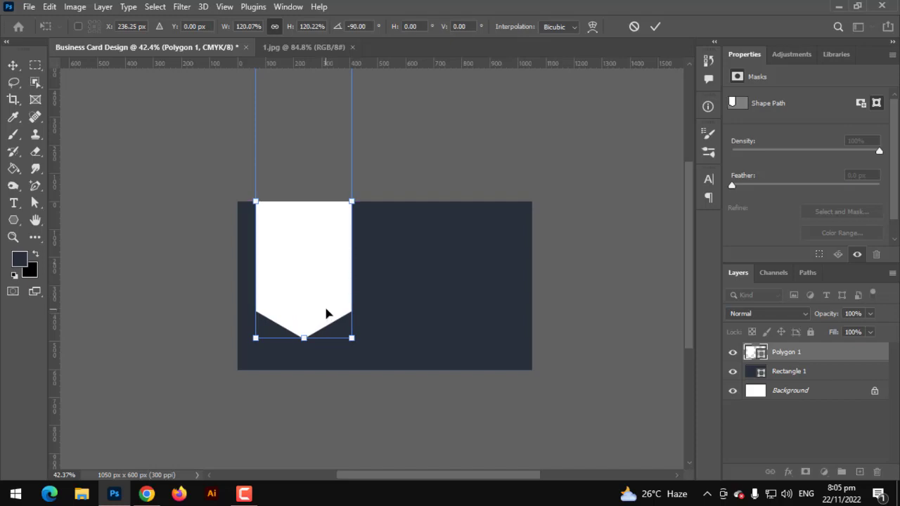
key("Return")
key("ctrl+0")
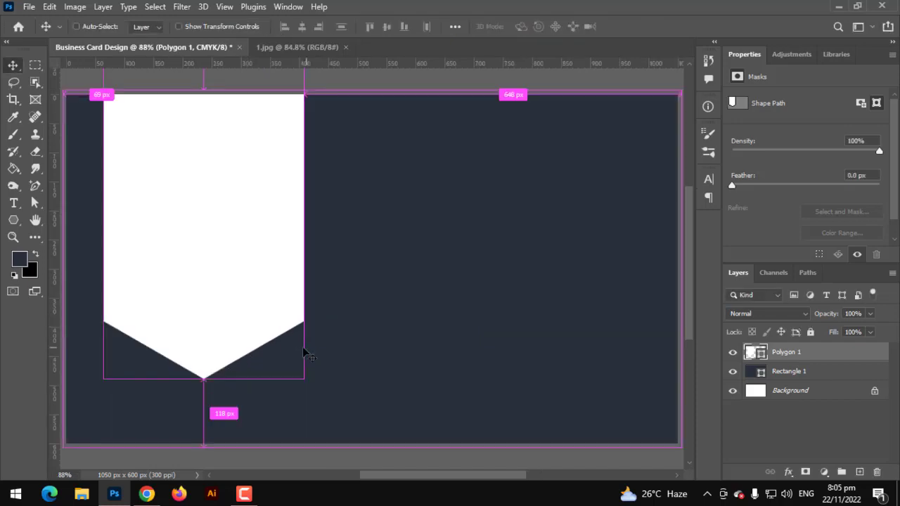
scroll(225, 338, "down", 1)
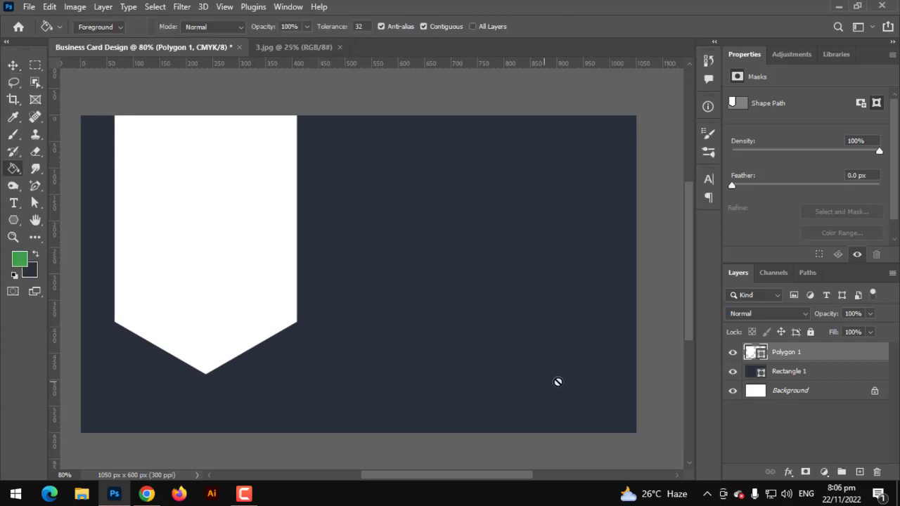
Step: Draw a green rectangle over the card's lower part and place it behind the white ribbon
left_click(808, 466)
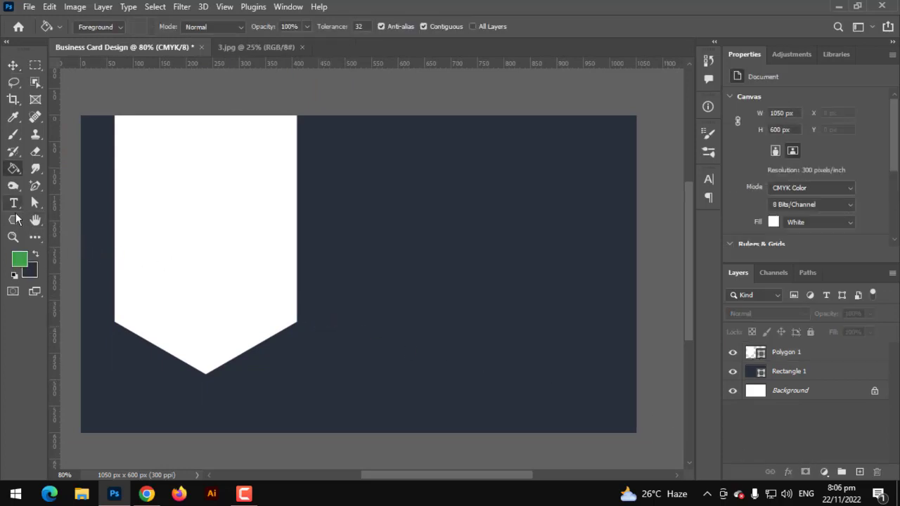
left_click(12, 219)
right_click(14, 219)
left_click(61, 217)
scroll(553, 363, "down", 1)
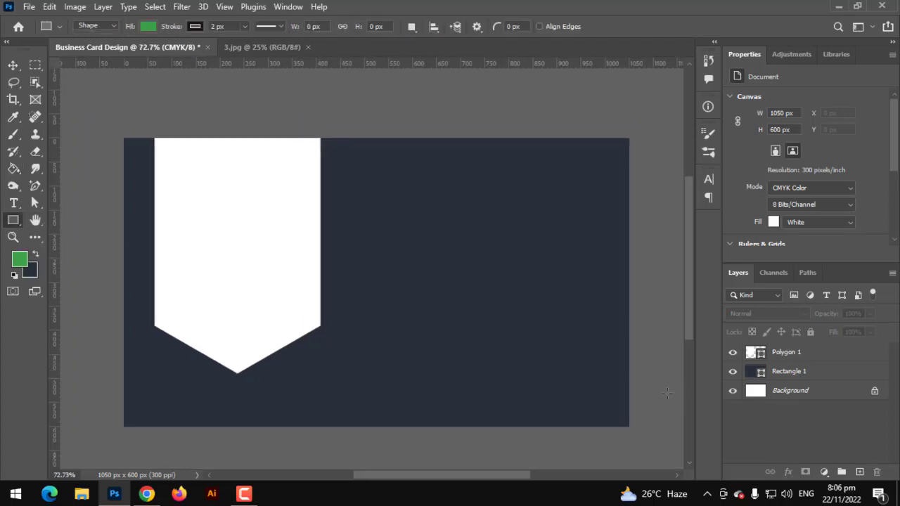
left_click_drag(225, 220, 633, 419)
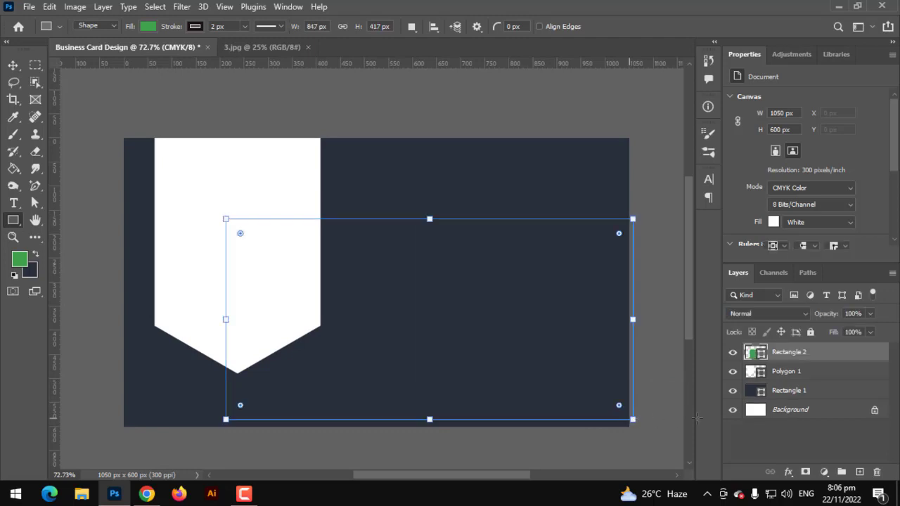
left_click(12, 64)
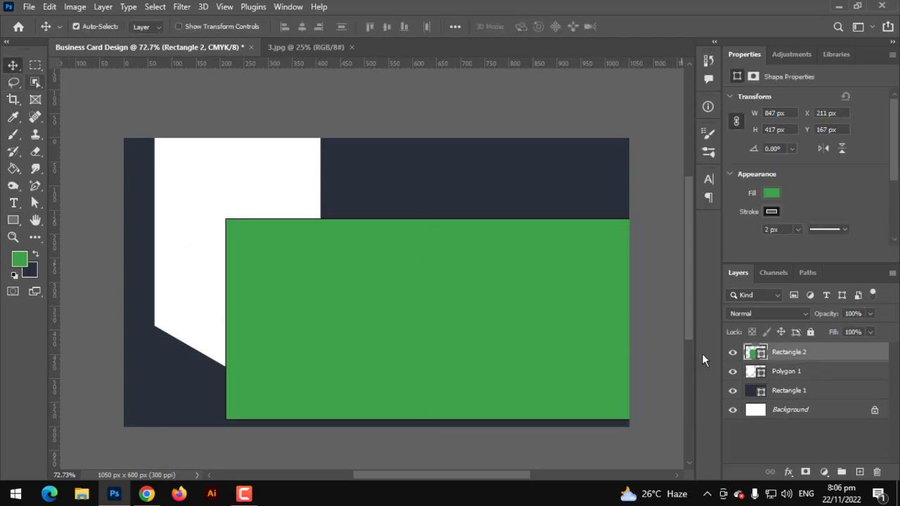
left_click_drag(778, 361, 765, 381)
Step: Set the green rectangle's stroke to No Color
key("ctrl+t")
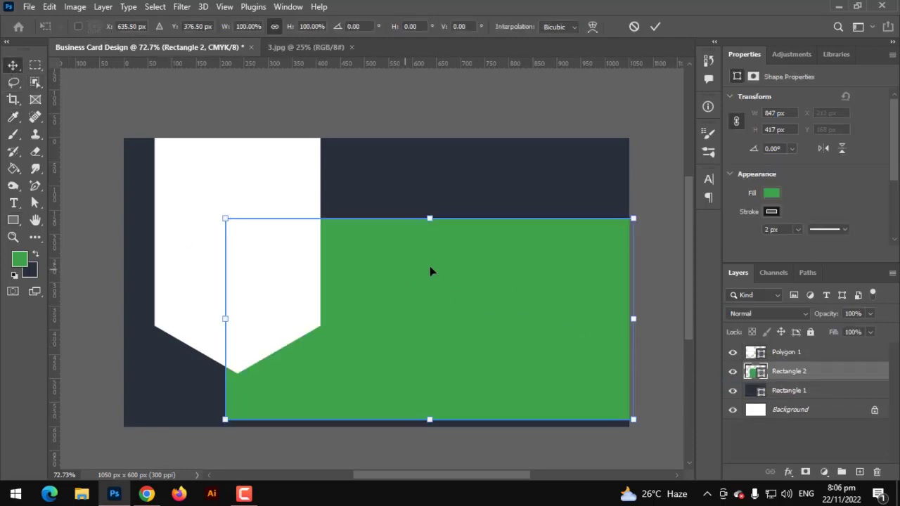
left_click(13, 219)
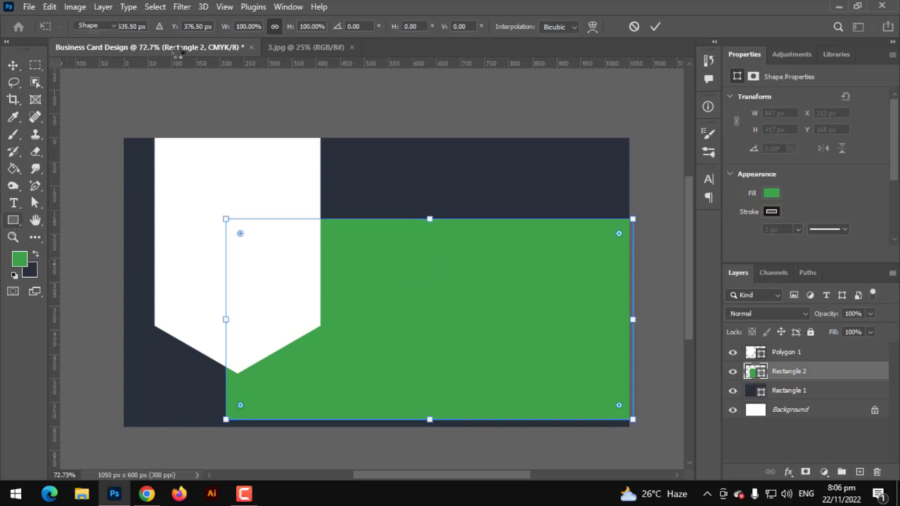
left_click(193, 27)
left_click(117, 51)
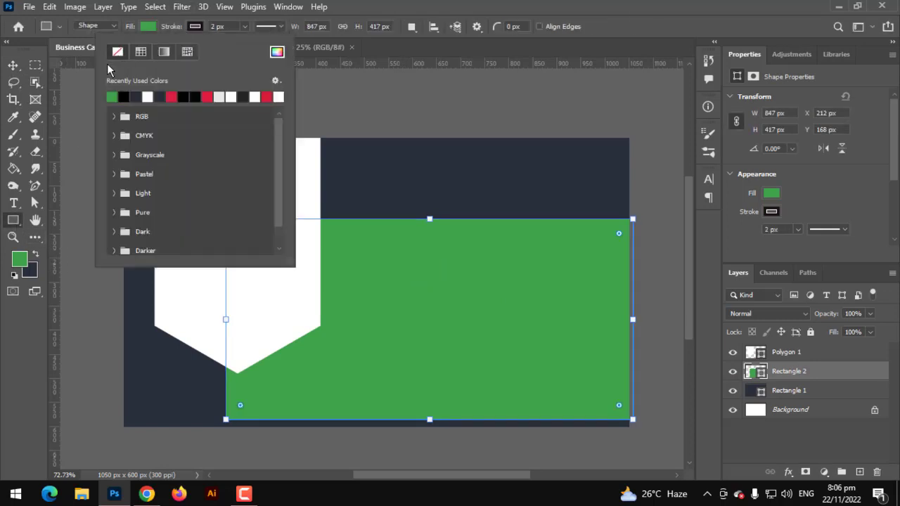
left_click(520, 204)
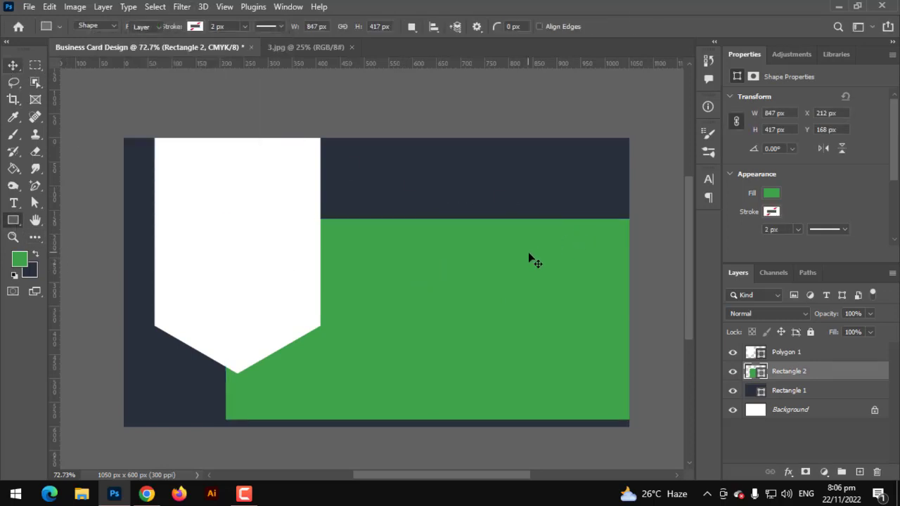
key("v")
key("ctrl+t")
Step: Rotate the green rectangle 30° and move it down-left into the card's lower-left corner
left_click_drag(439, 209, 506, 213)
left_click_drag(464, 289, 243, 373)
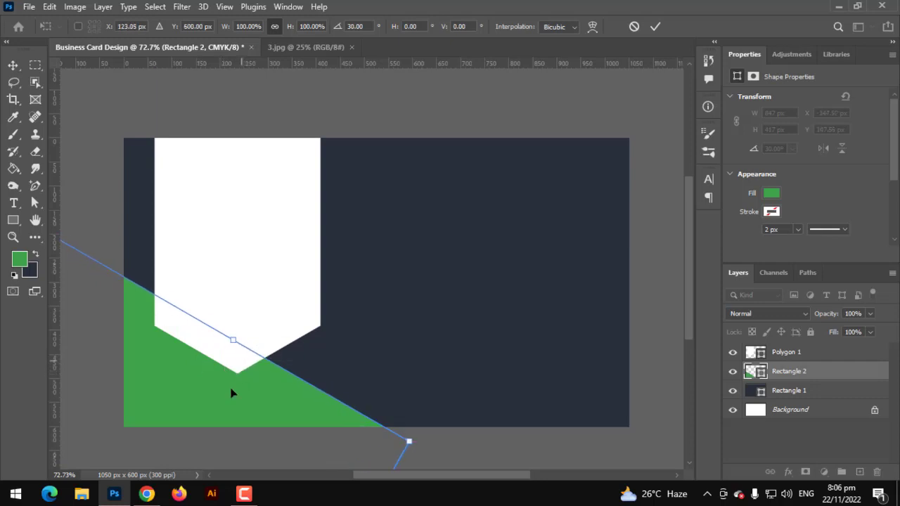
key("Return")
scroll(232, 275, "up", 2)
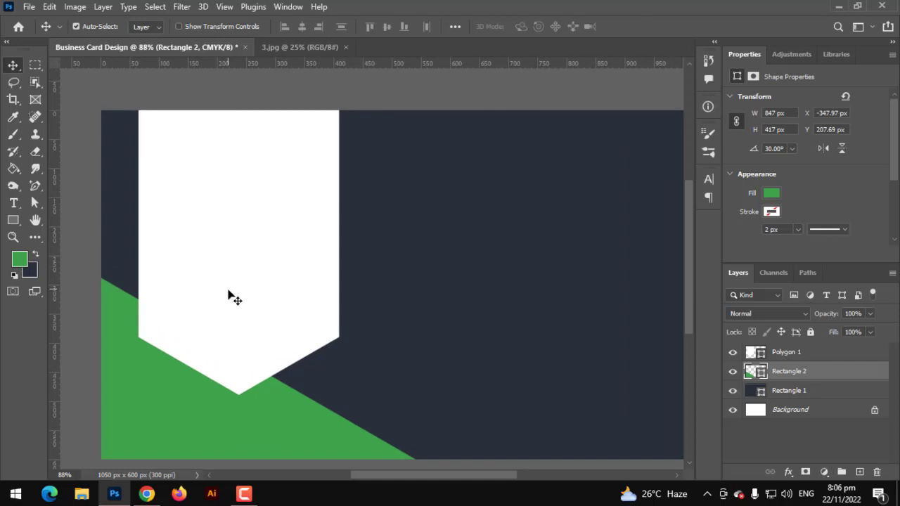
scroll(228, 291, "down", 1)
key("ctrl+0")
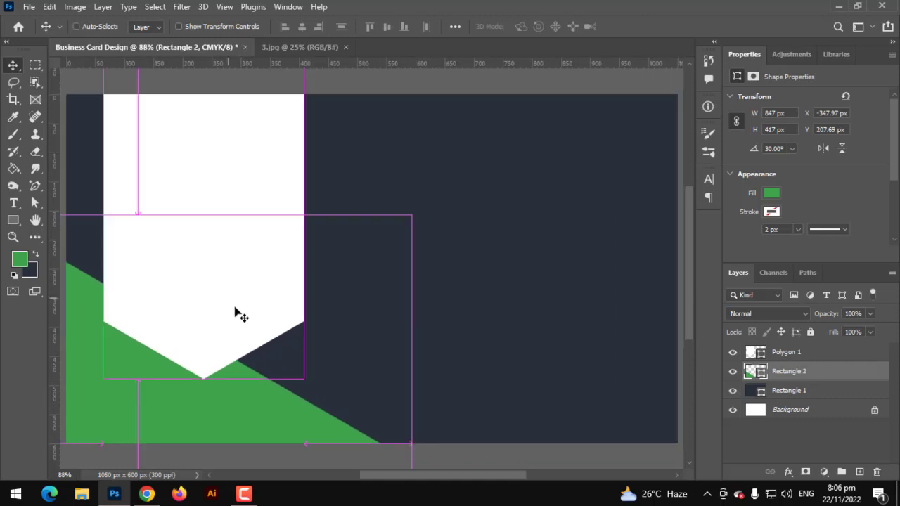
scroll(236, 313, "down", 1)
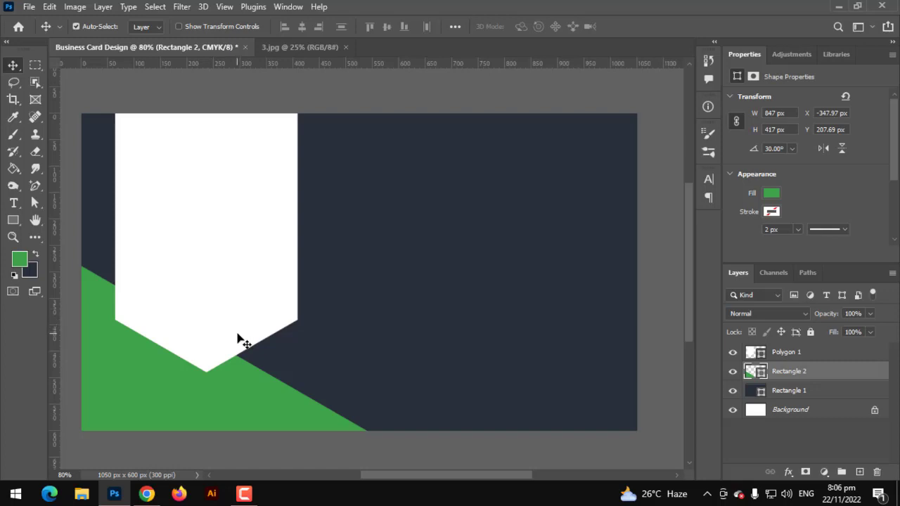
left_click(218, 300)
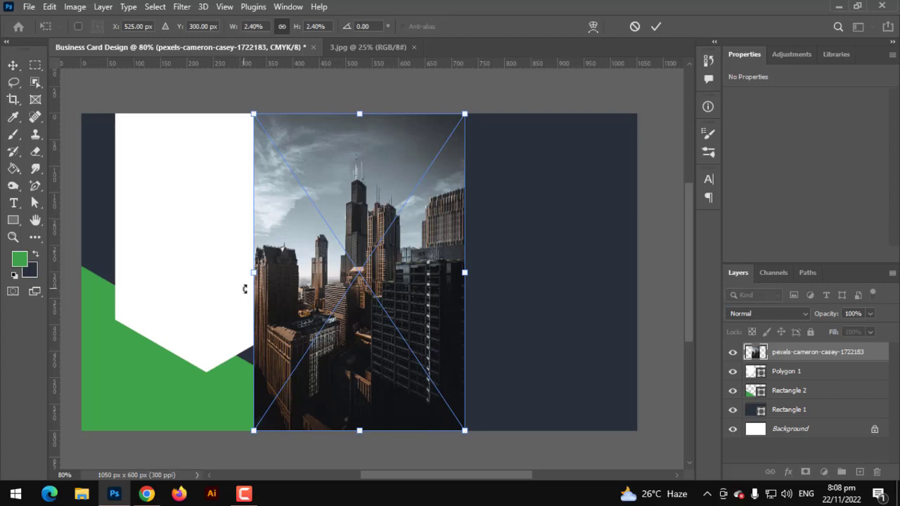
Step: Flip the placed city skyline photo horizontally and commit the transform
right_click(389, 281)
left_click(424, 259)
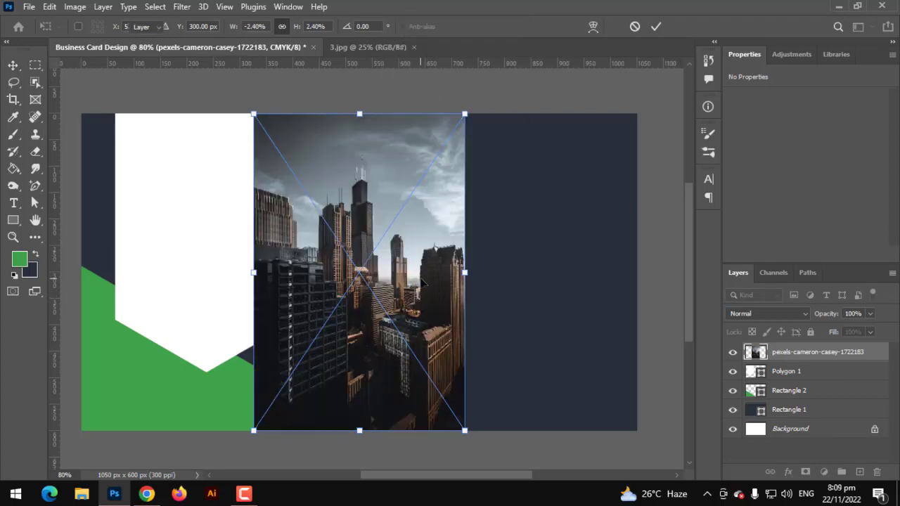
key("Return")
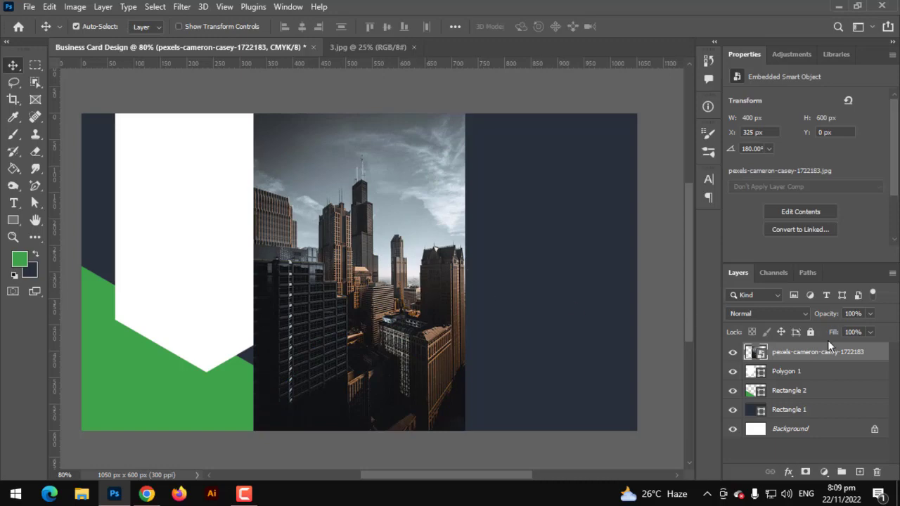
Step: Rasterize the photo layer and desaturate it via Image > Adjustments > Desaturate
right_click(826, 348)
left_click(705, 276)
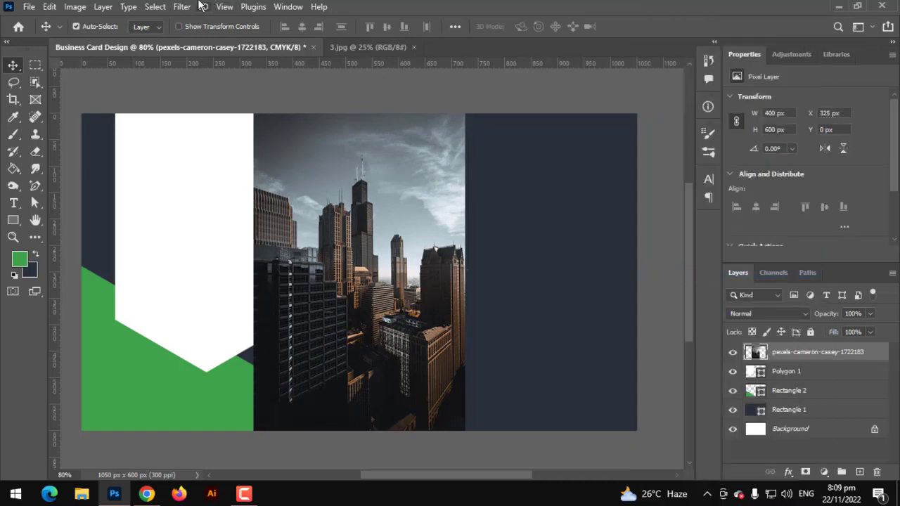
left_click(75, 6)
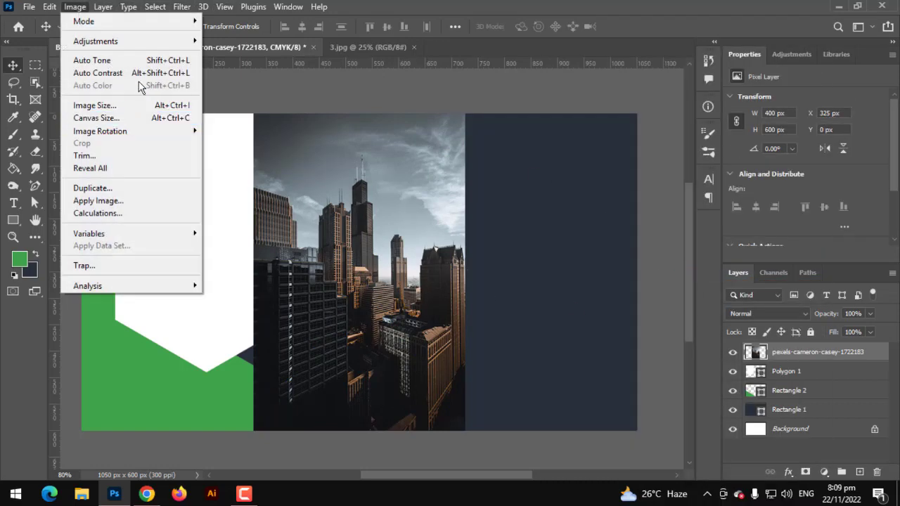
mouse_move(149, 41)
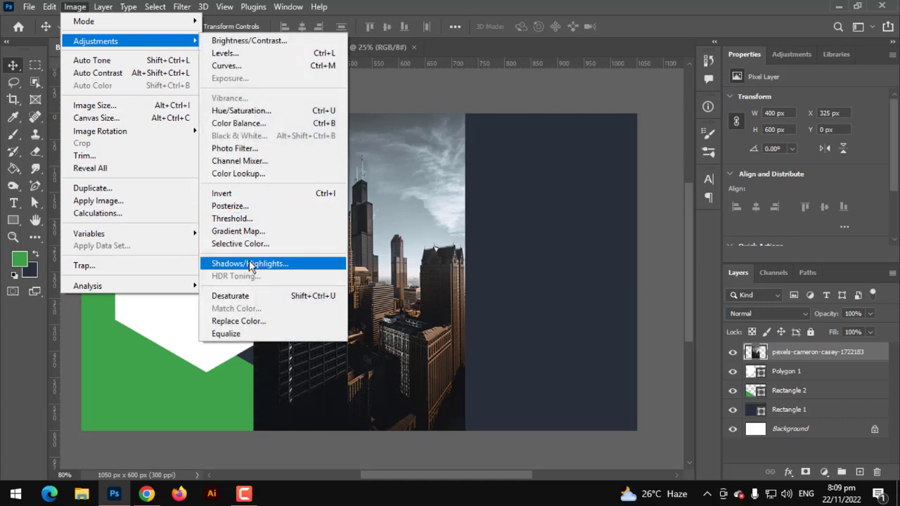
left_click(249, 295)
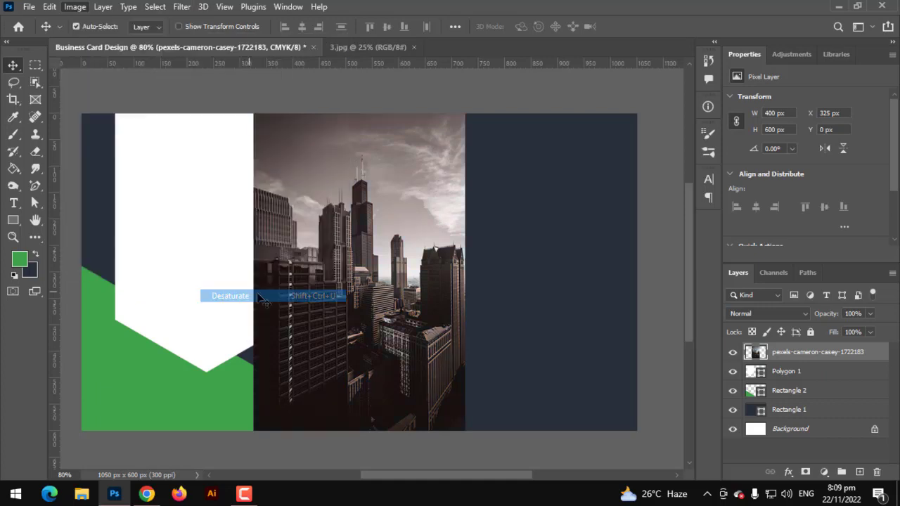
Step: Drag the grey skyline photo left over the white banner and clip it to Polygon 1
left_click_drag(316, 216, 163, 215)
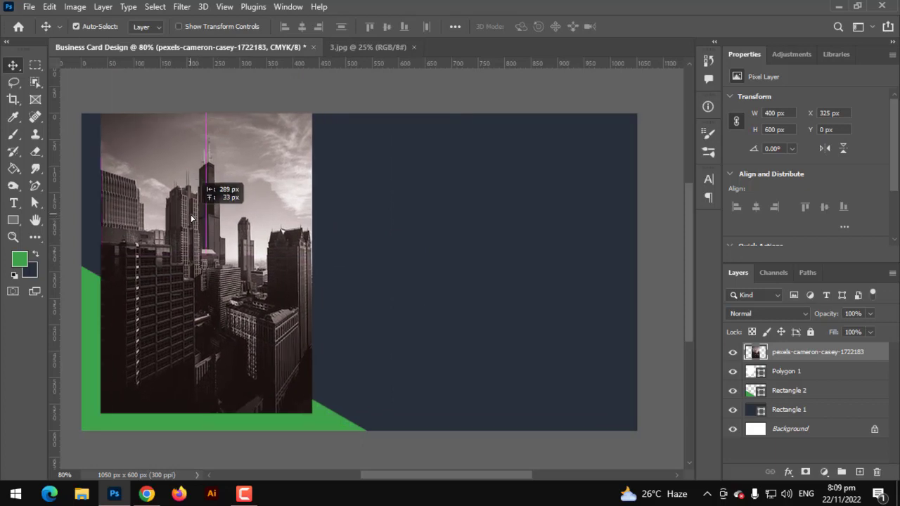
left_click(787, 358, "alt")
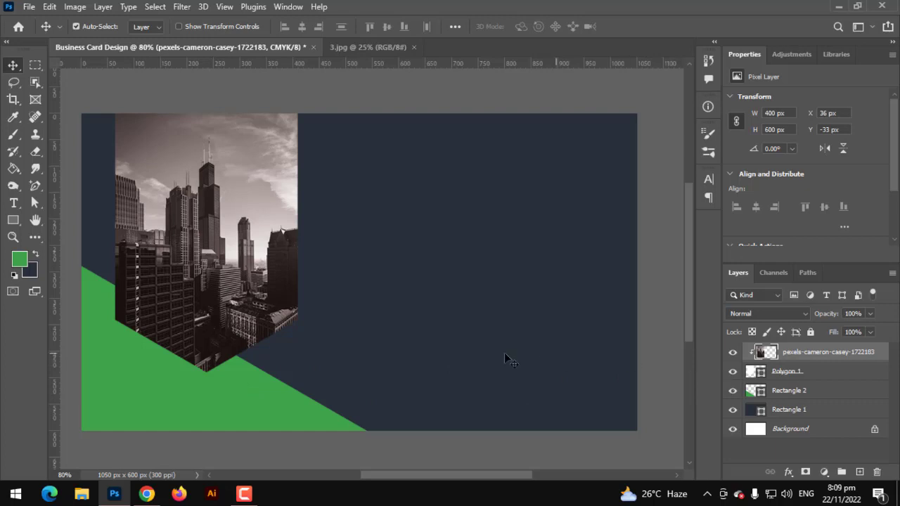
scroll(318, 357, "up", 1)
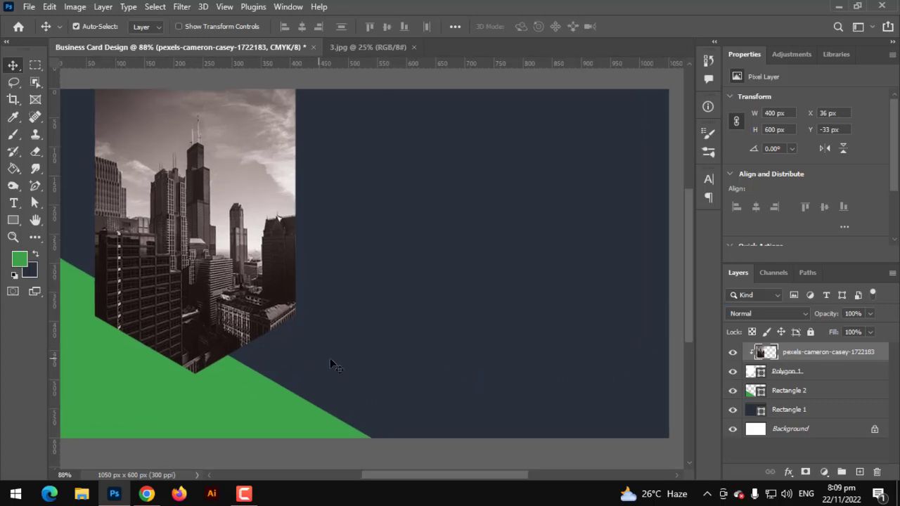
Step: Duplicate Polygon 1 and give the copy no fill and a white stroke
left_click(783, 379)
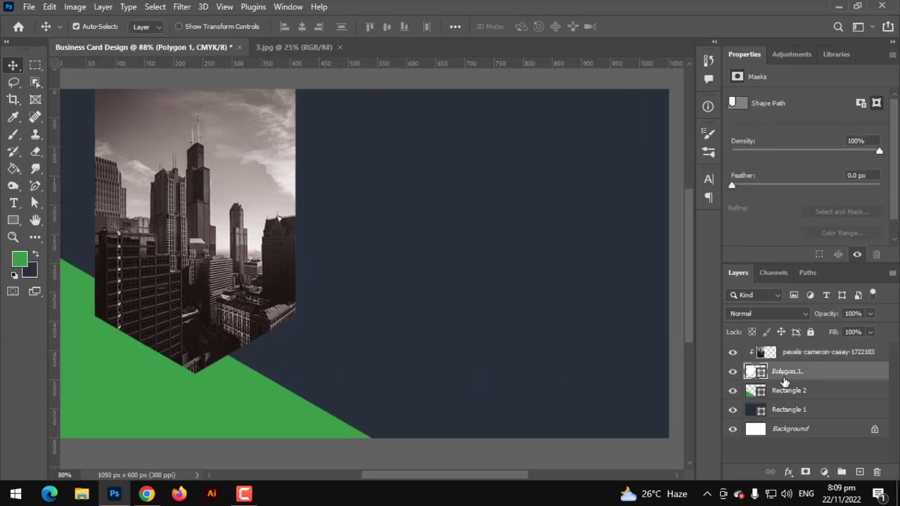
key("ctrl+j")
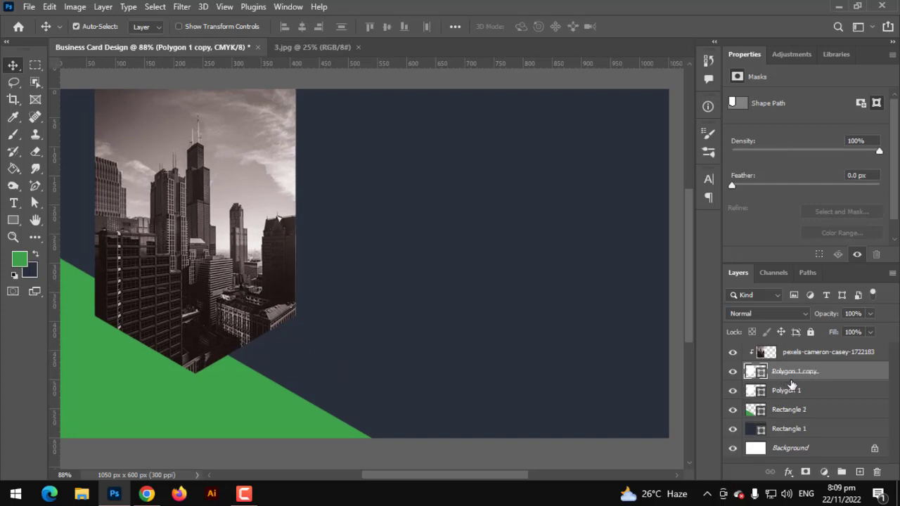
left_click(13, 220)
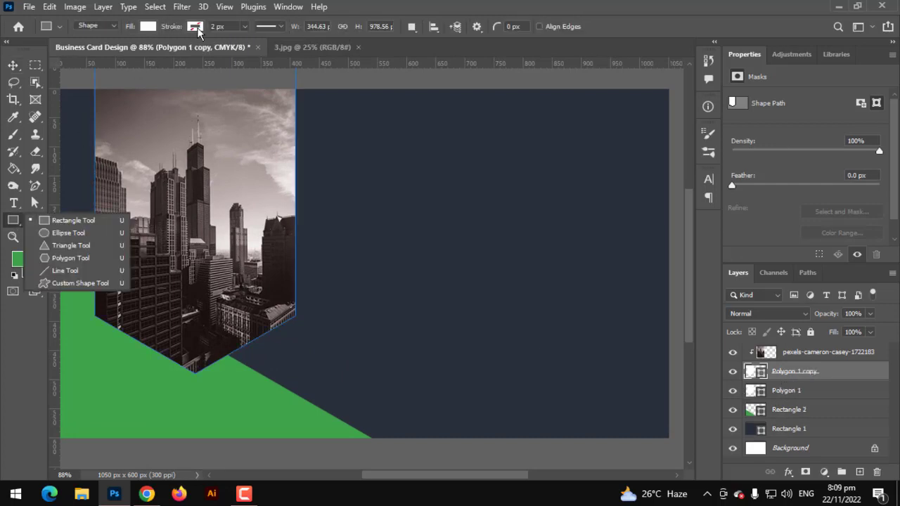
left_click(150, 29)
left_click(71, 50)
left_click(196, 28)
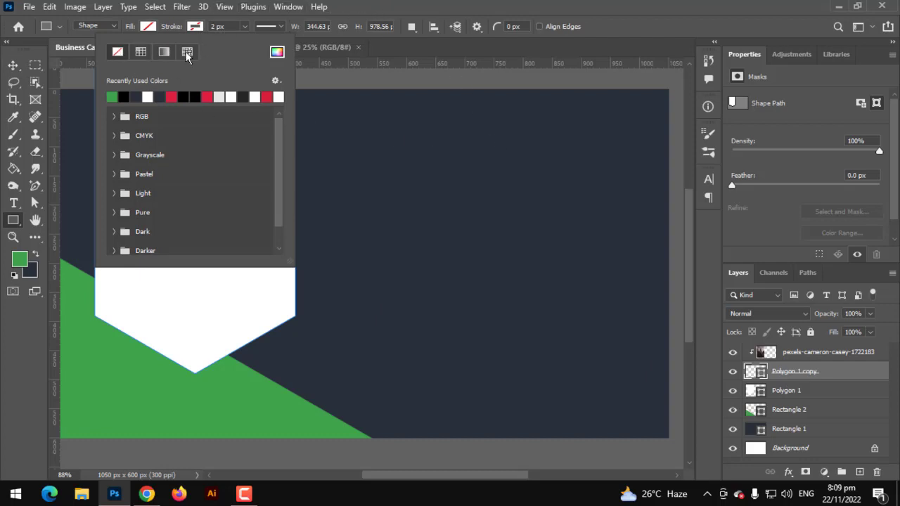
left_click(149, 97)
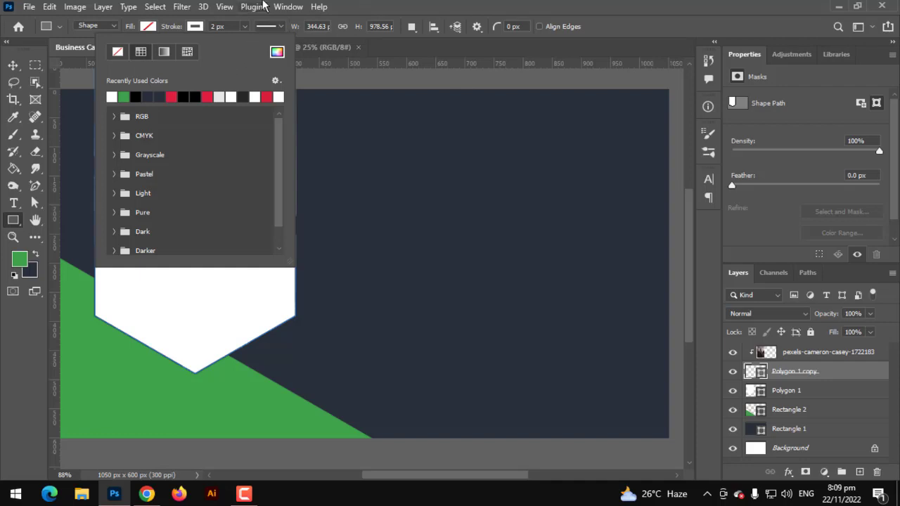
left_click(358, 6)
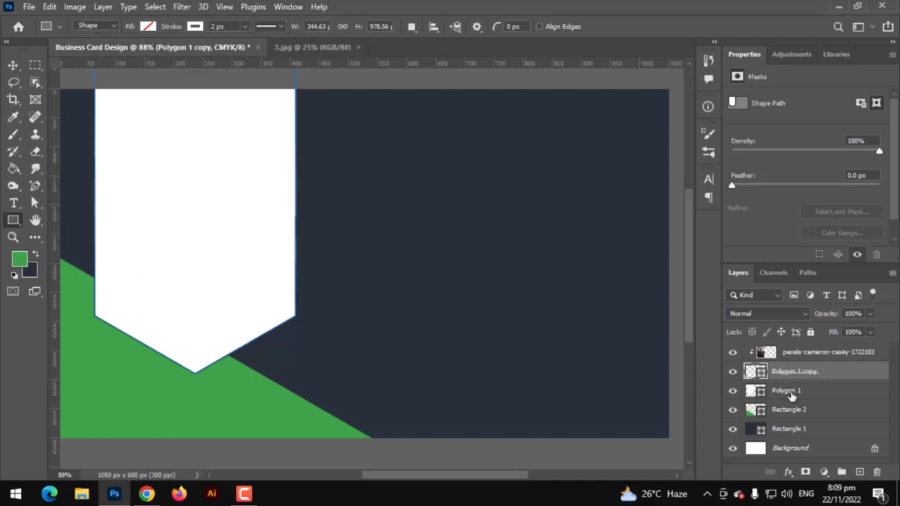
Step: Move Polygon 1 copy below Polygon 1 and re-clip the city photo to Polygon 1
left_click_drag(789, 378, 793, 397)
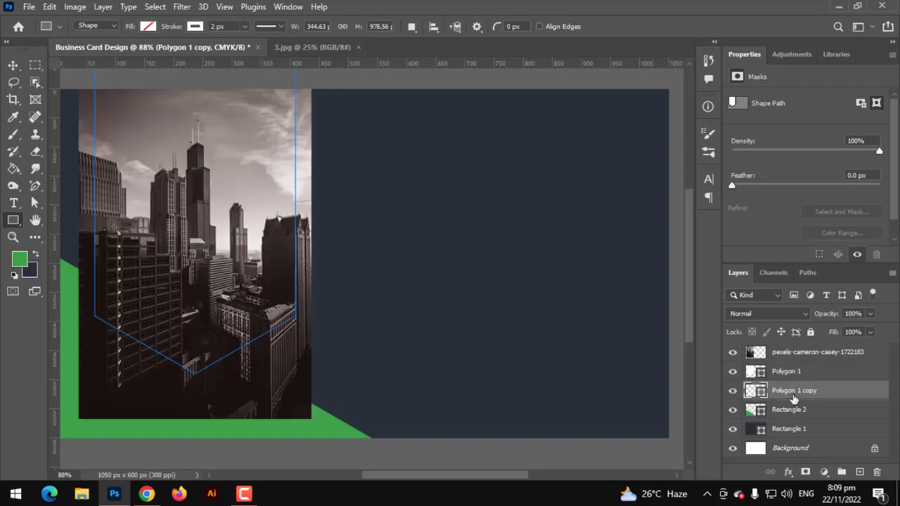
left_click(789, 359)
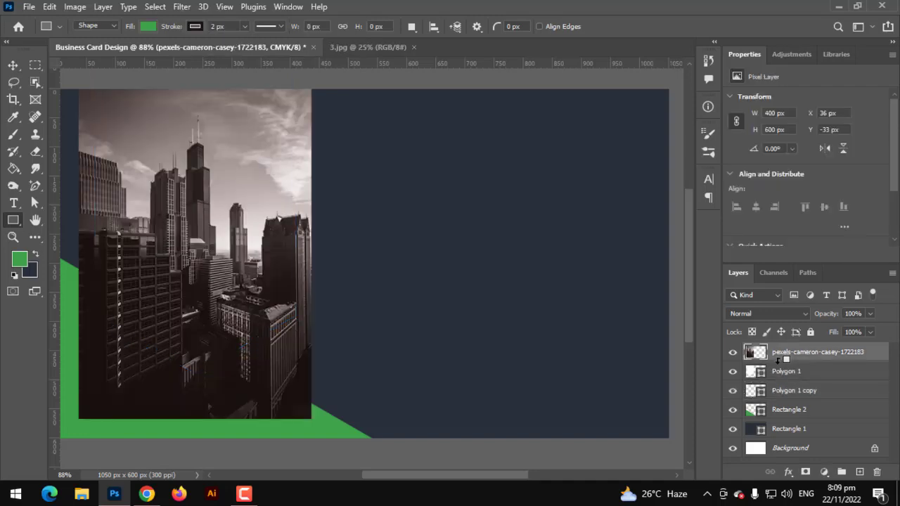
left_click(778, 361, "alt")
Step: Thicken the white outline on Polygon 1 copy and preview the framed photo
left_click(779, 392)
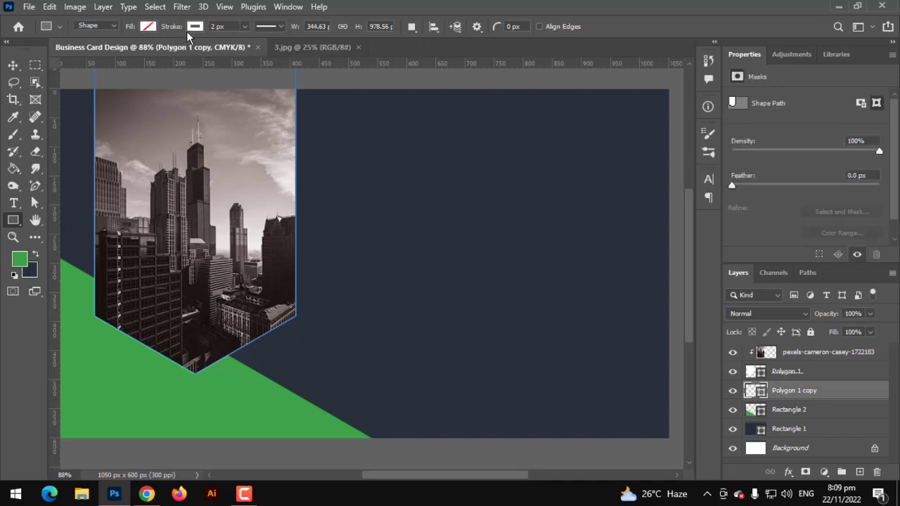
left_click(245, 27)
left_click_drag(255, 43, 251, 45)
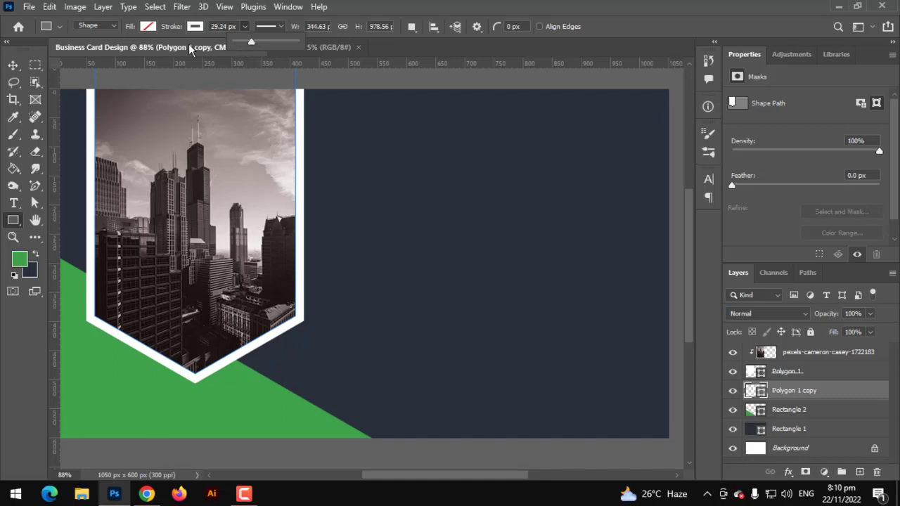
left_click(12, 65)
scroll(116, 111, "down", 2)
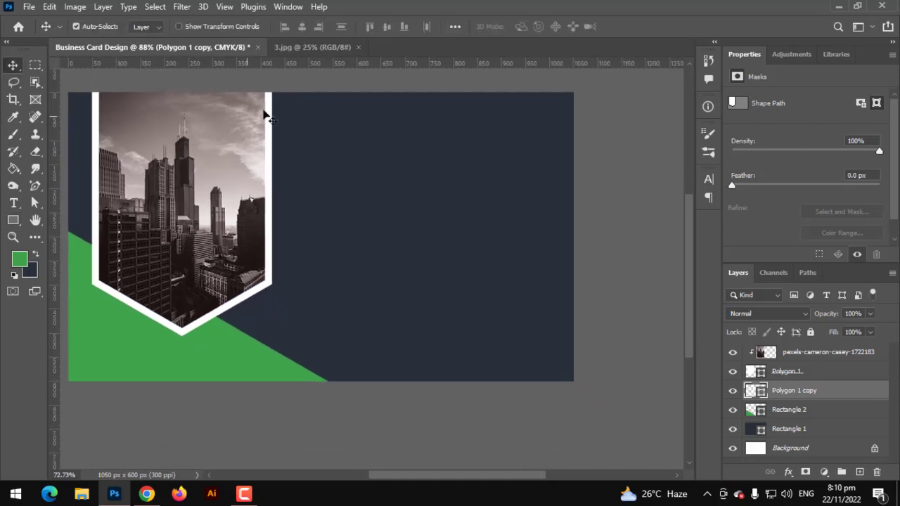
left_click(300, 88)
scroll(302, 246, "up", 1)
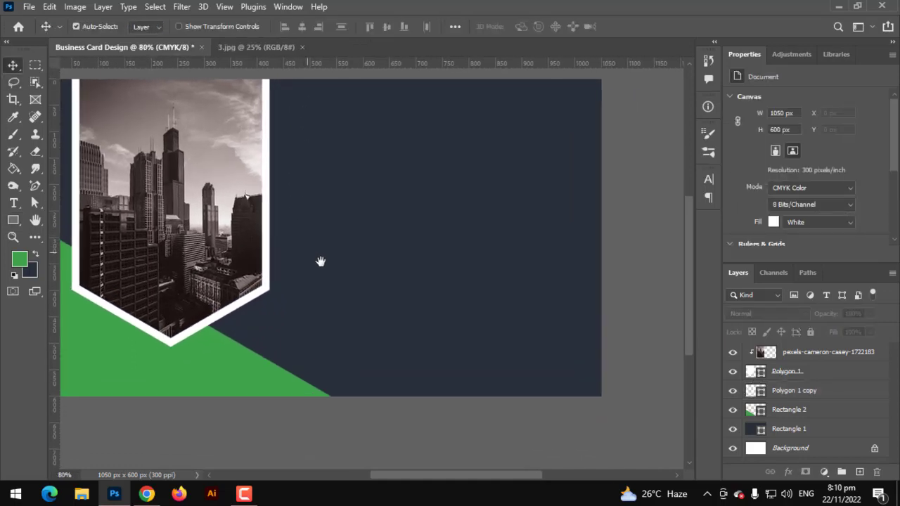
left_click_drag(319, 261, 380, 279)
Step: Fine-tune the white frame border to a 15.60 px stroke
left_click(780, 390)
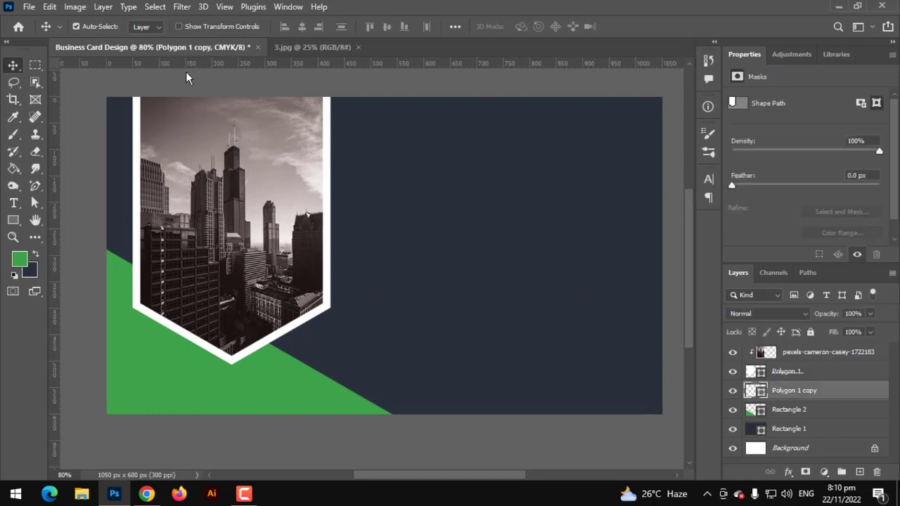
left_click(14, 218)
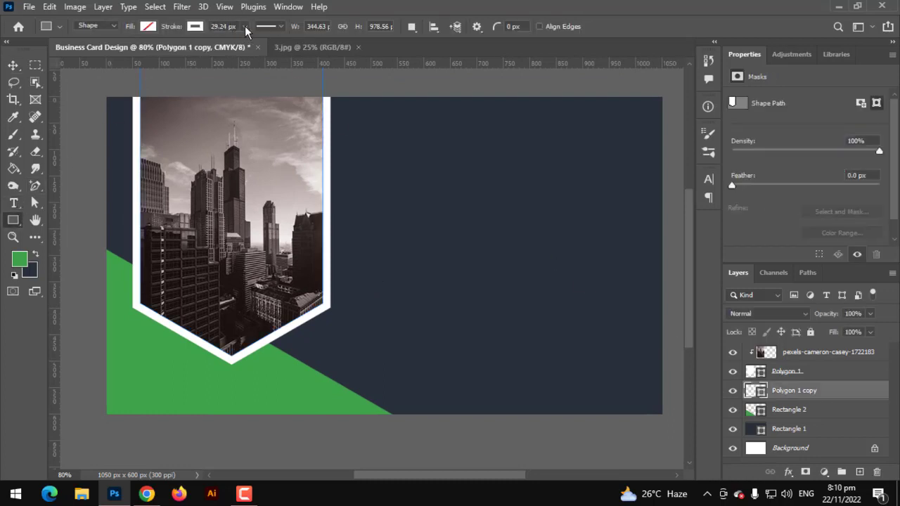
left_click(245, 26)
mouse_move(243, 41)
left_mouse_down()
mouse_move(235, 42)
mouse_move(242, 44)
left_mouse_up()
left_click(13, 65)
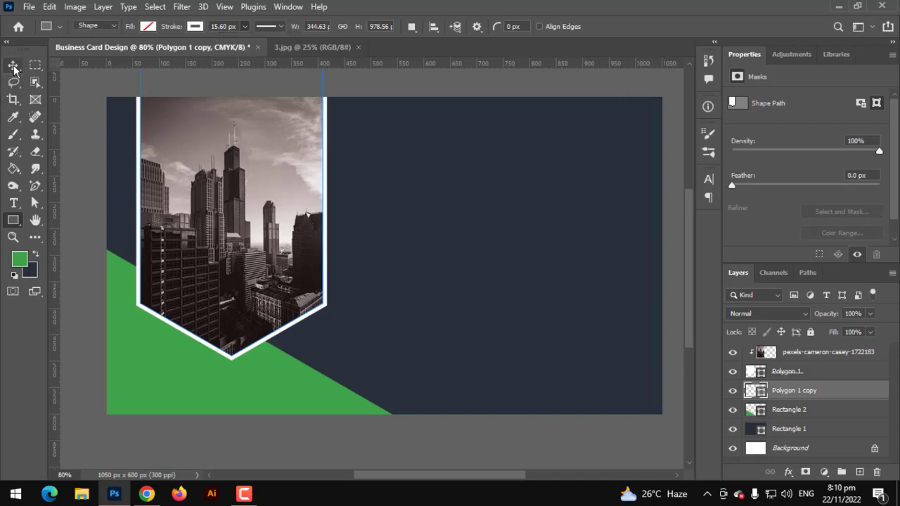
left_click(13, 64)
scroll(241, 289, "up", 1)
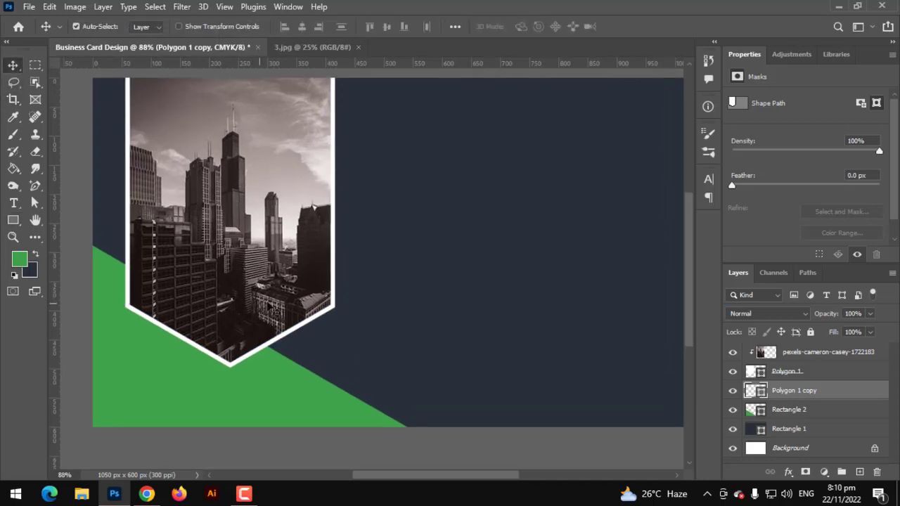
scroll(286, 305, "down", 1)
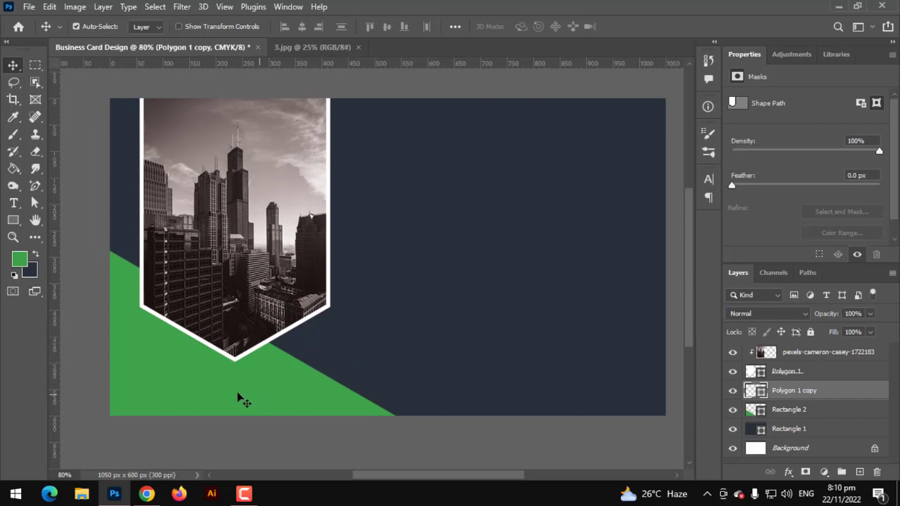
Step: Duplicate the green Rectangle 2 layer and fill the copy light grey
right_click(775, 409)
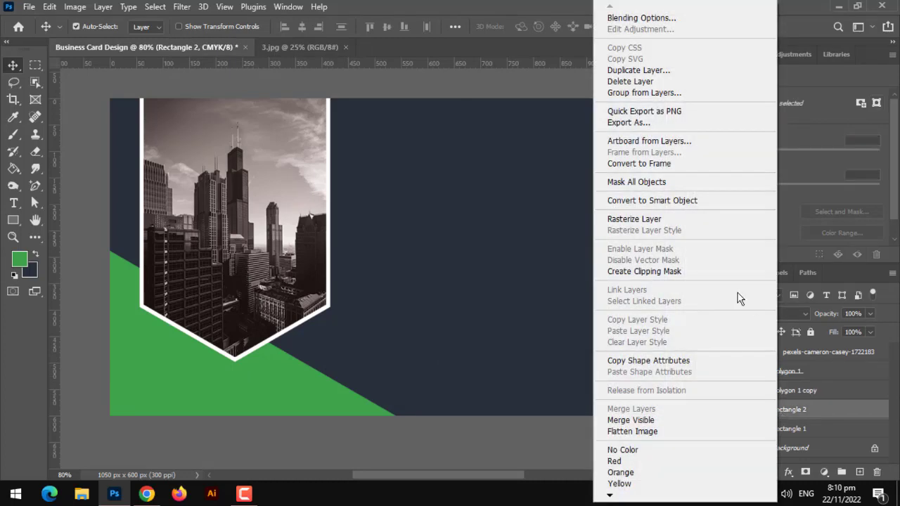
left_click(639, 71)
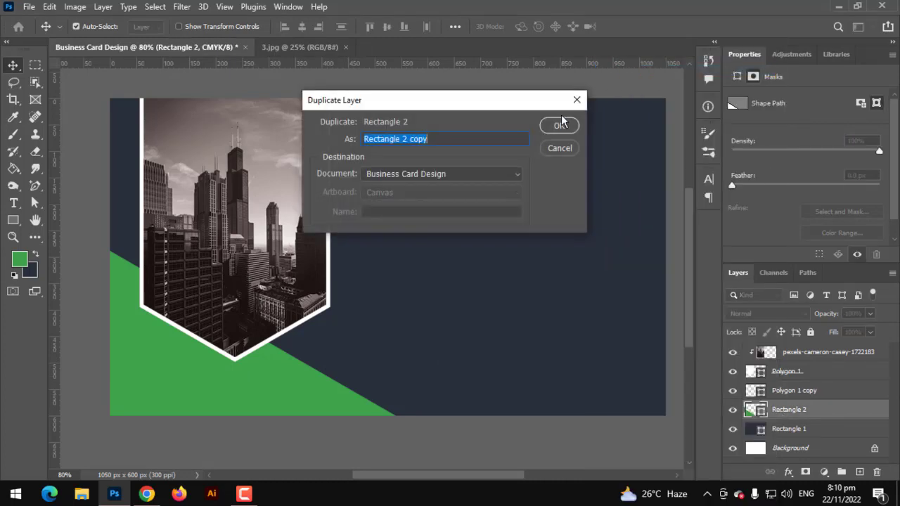
left_click(559, 125)
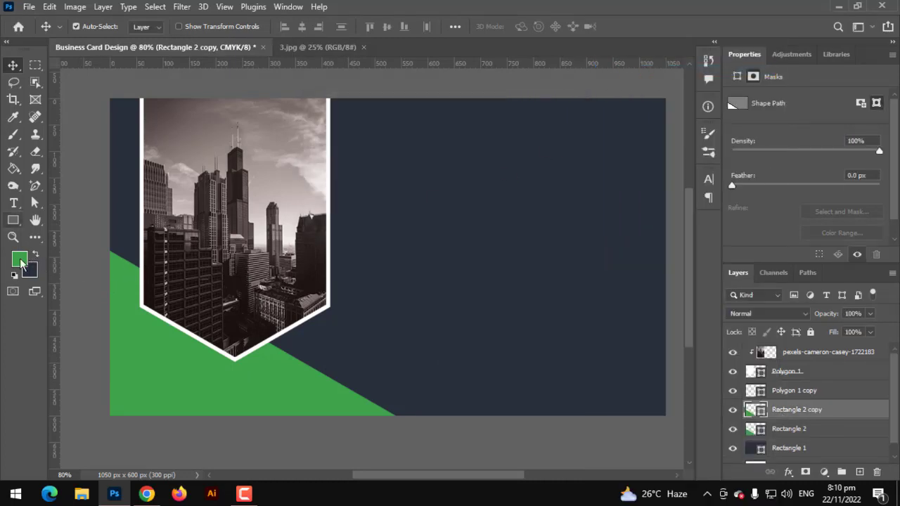
left_click(13, 220)
left_click(148, 27)
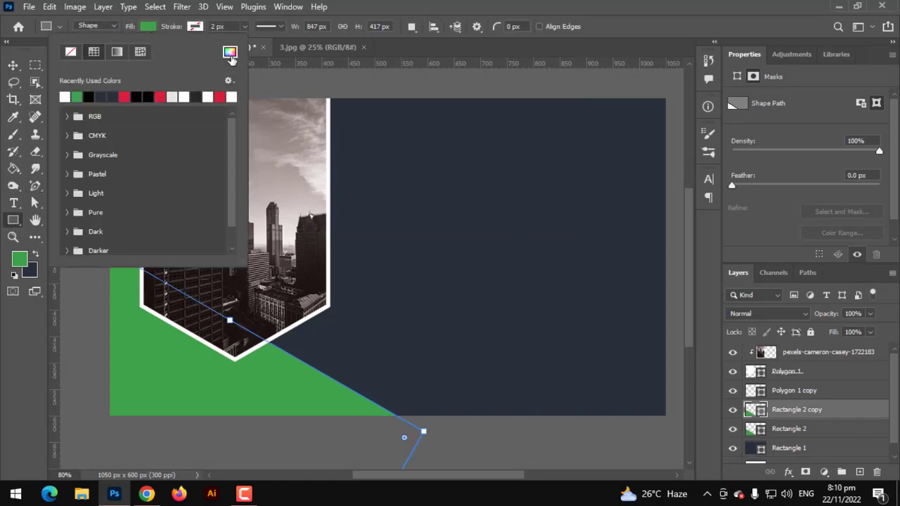
left_click(182, 94)
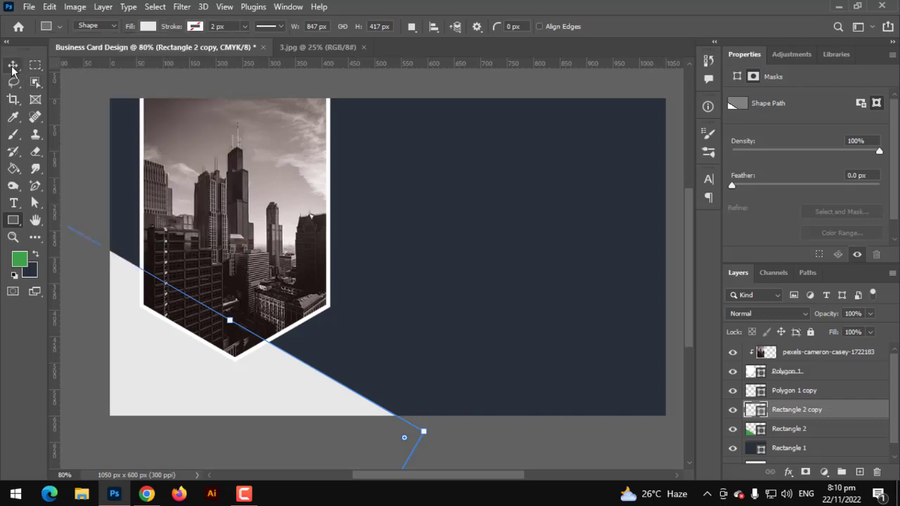
Step: Shift the grey copy down so a grey corner shows beneath the green band
left_click(13, 65)
key("v")
left_click_drag(136, 379, 118, 416)
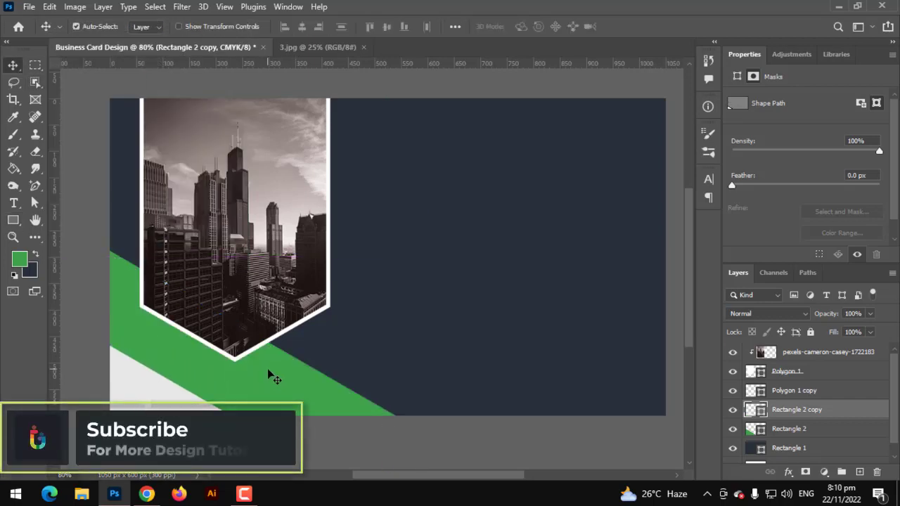
scroll(267, 368, "up", 1, "alt")
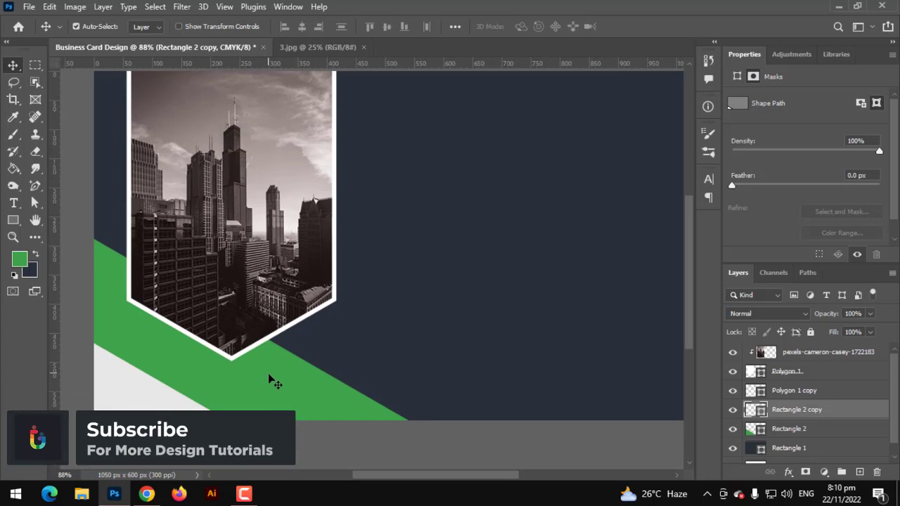
scroll(268, 374, "down", 1, "alt")
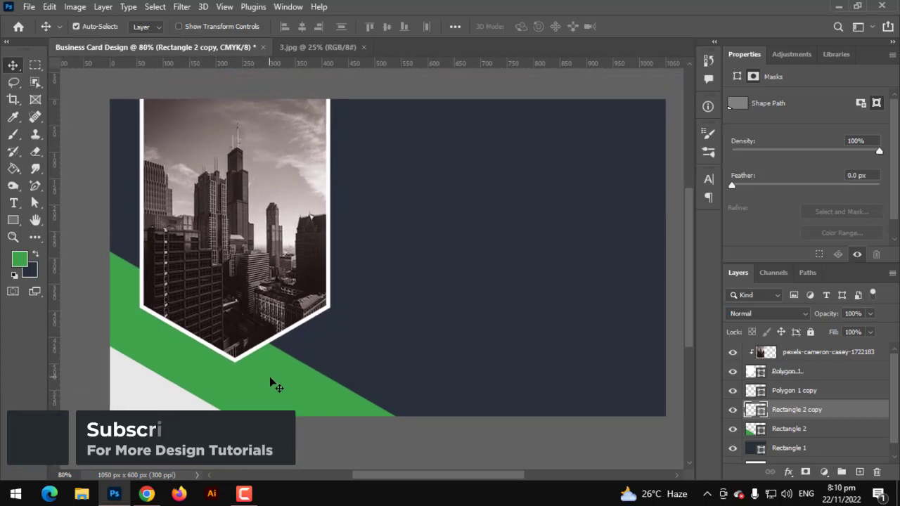
scroll(270, 380, "up", 1, "alt")
scroll(270, 380, "down", 1, "alt")
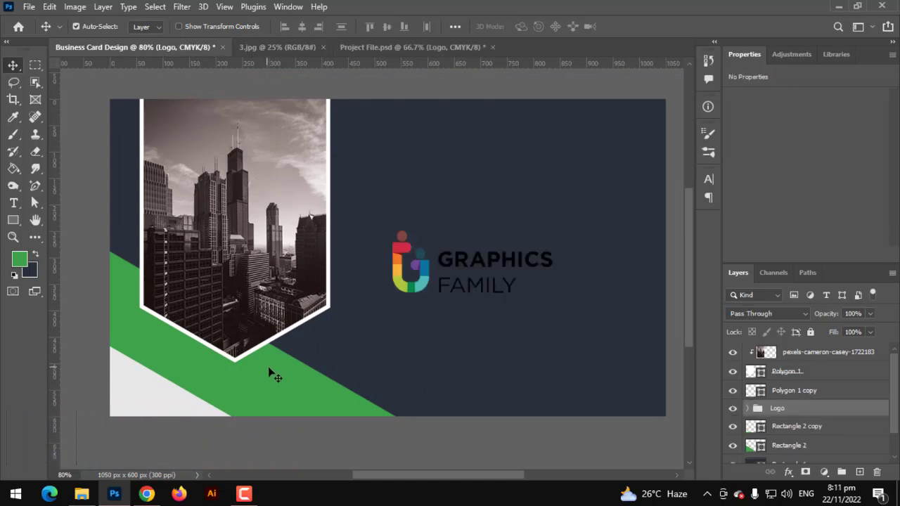
Step: Make the GRAPHICS FAMILY logo text white
left_click(13, 203)
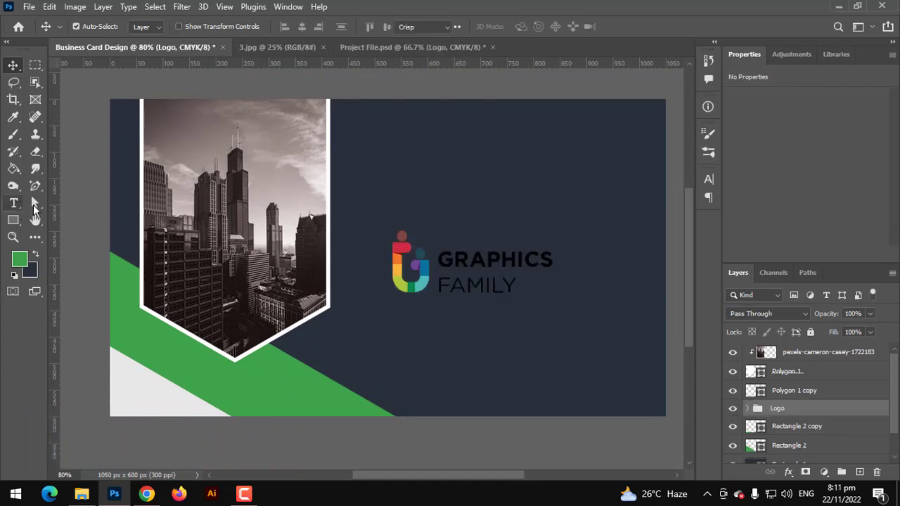
left_click(445, 263)
left_click_drag(445, 262, 429, 240)
left_click(530, 26)
left_click(747, 245)
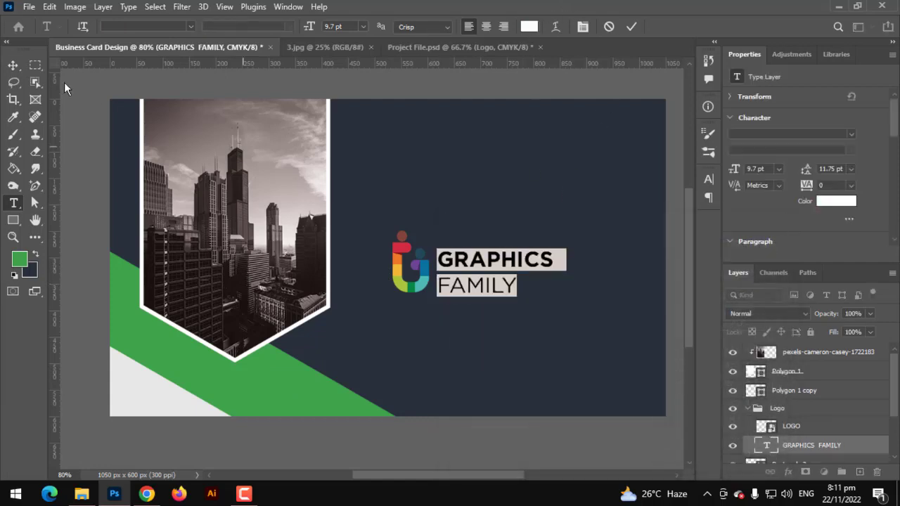
left_click(12, 65)
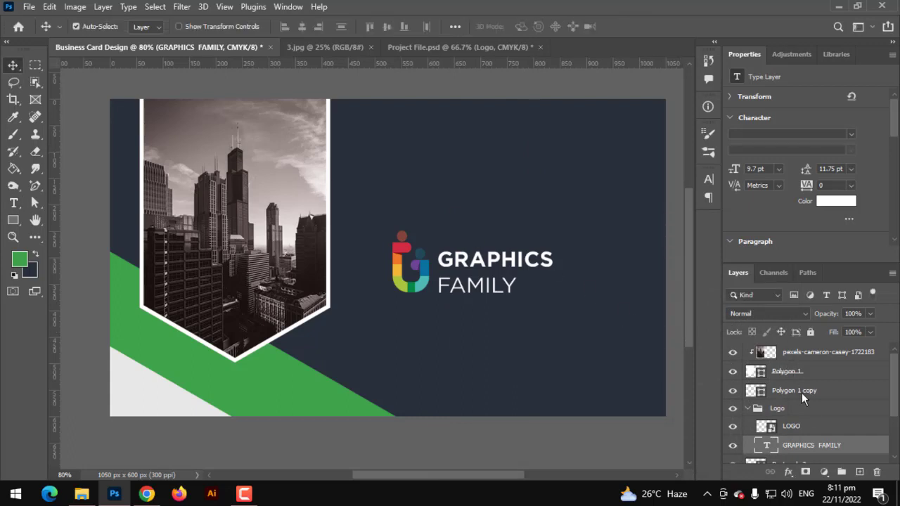
Step: Move the Logo group to the top of the layer stack and shift the logo up and right
left_click(755, 411)
left_click(747, 408)
left_click_drag(780, 418, 785, 345)
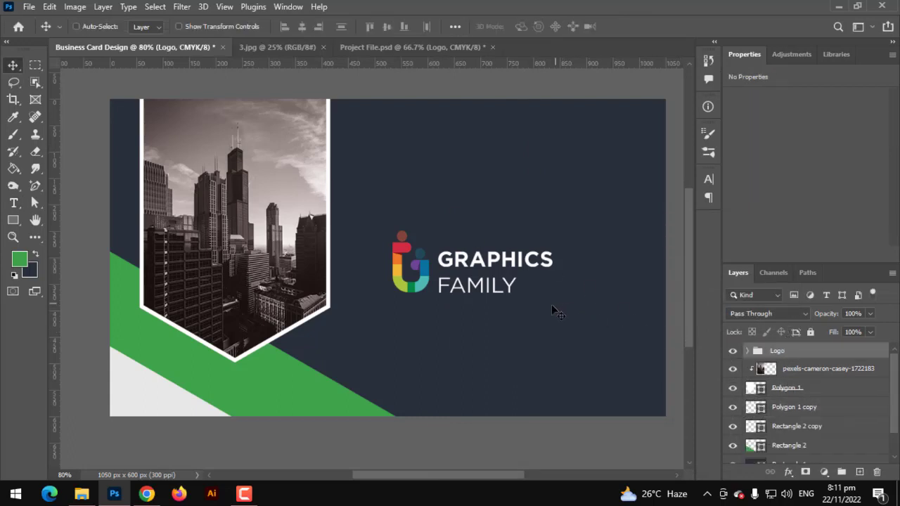
key("ctrl+t")
left_click_drag(521, 278, 560, 246)
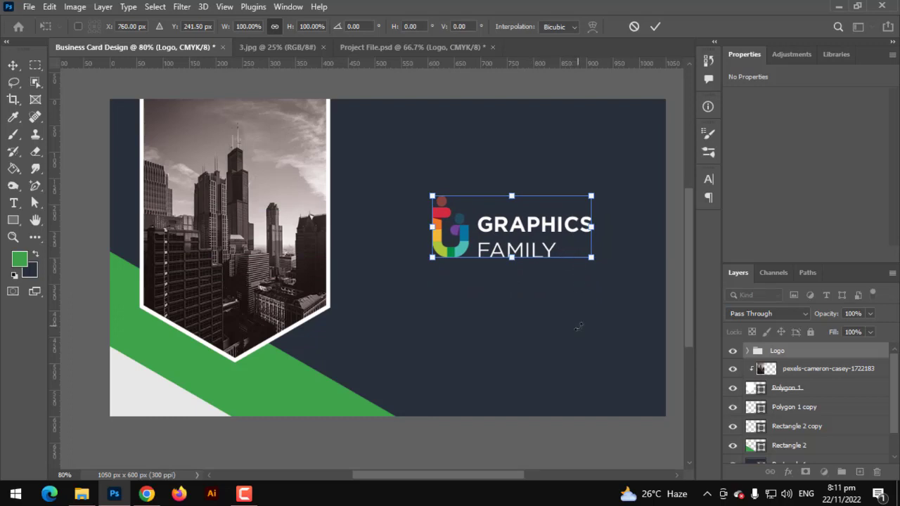
key("Return")
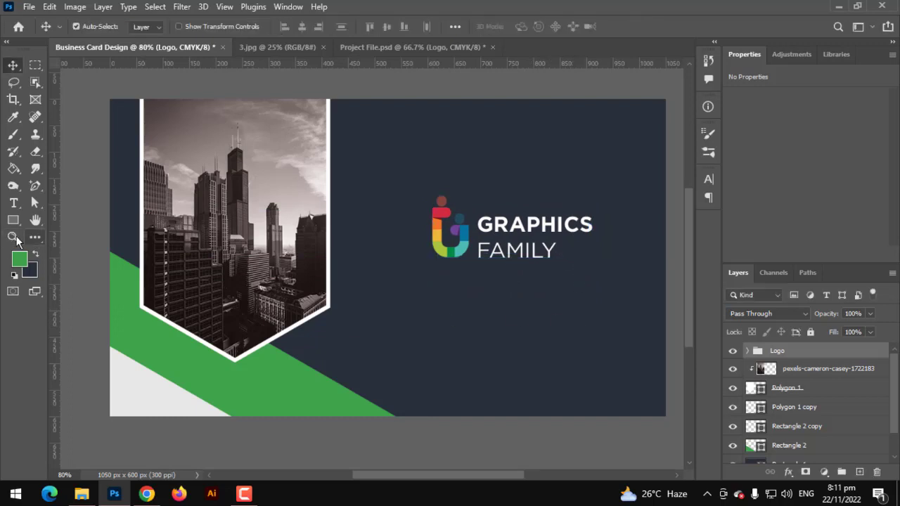
left_click(14, 203)
scroll(424, 368, "up", 1)
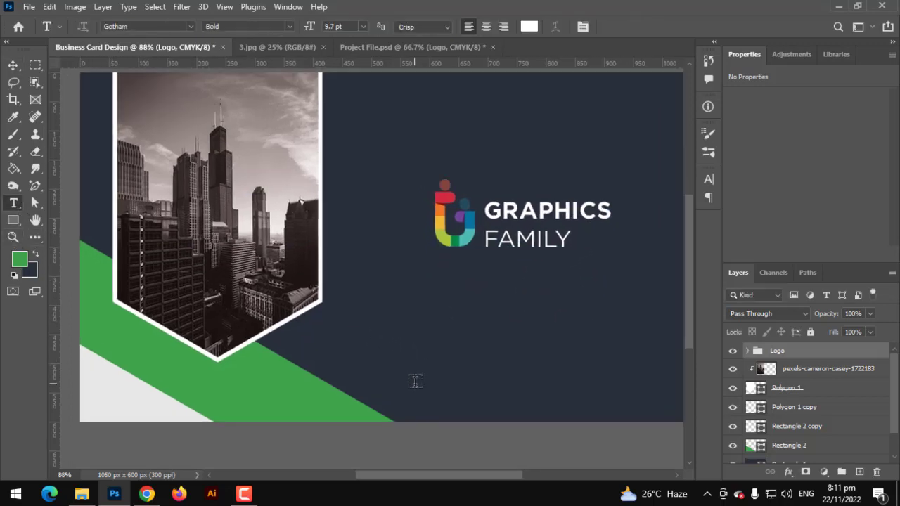
left_click(414, 384)
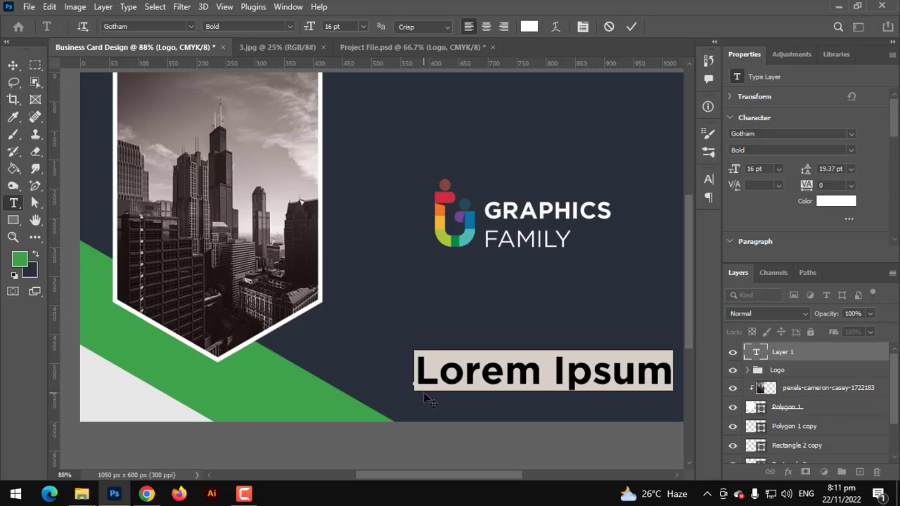
type("www")
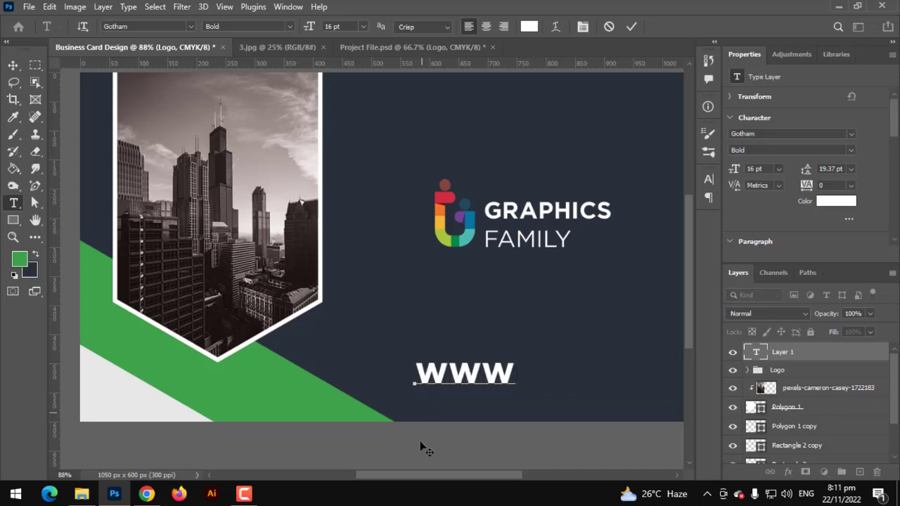
type(".gra")
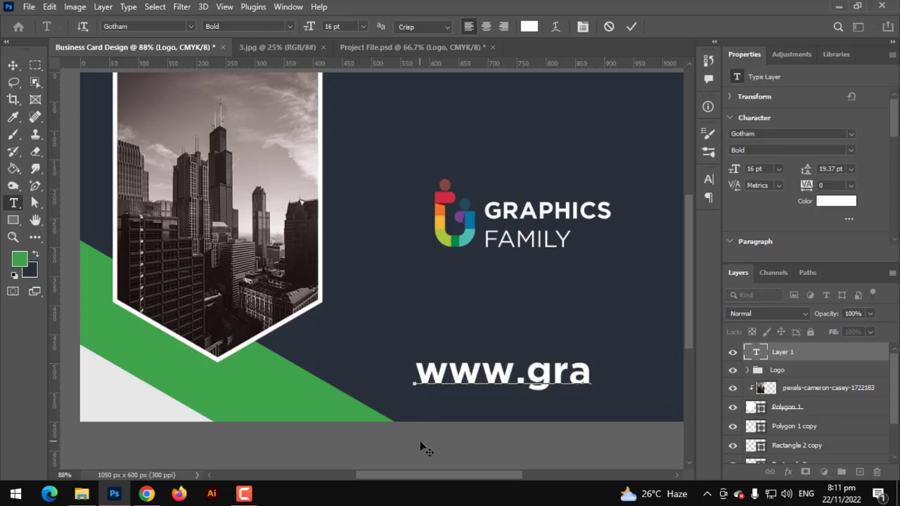
type("phics")
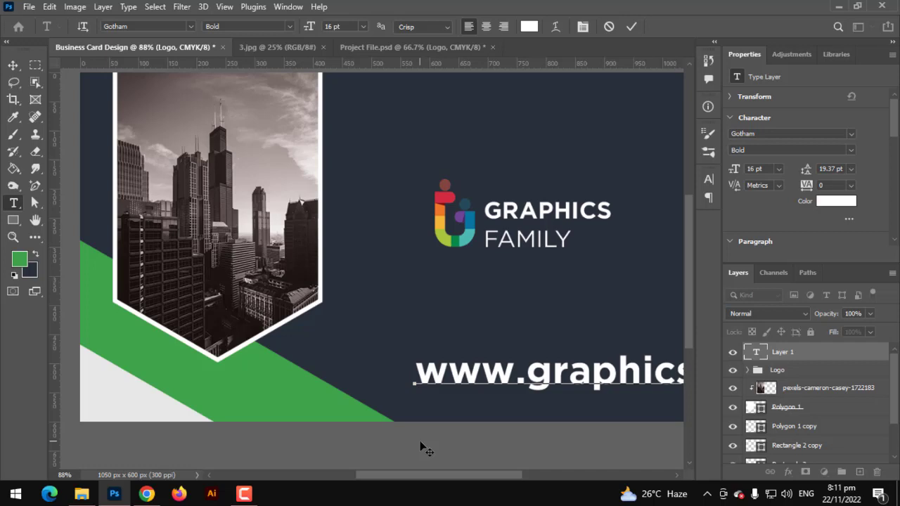
key("ctrl+a")
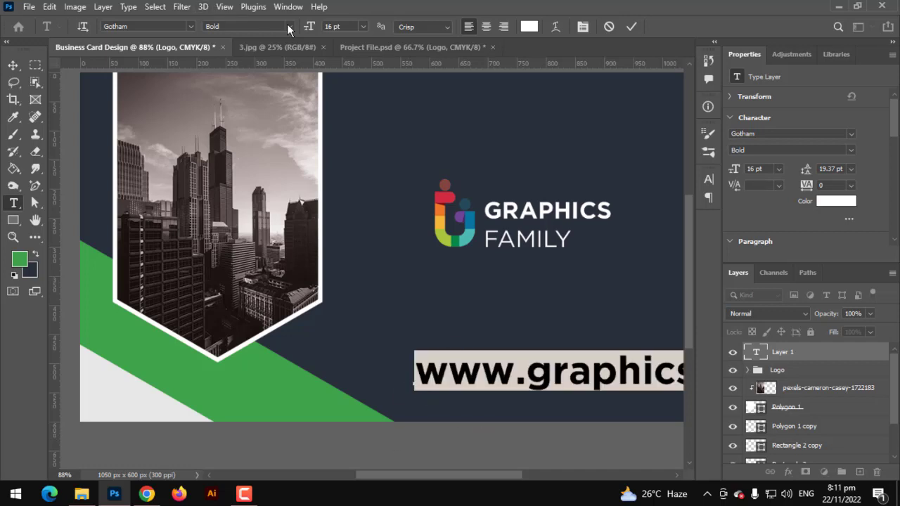
left_click(281, 26)
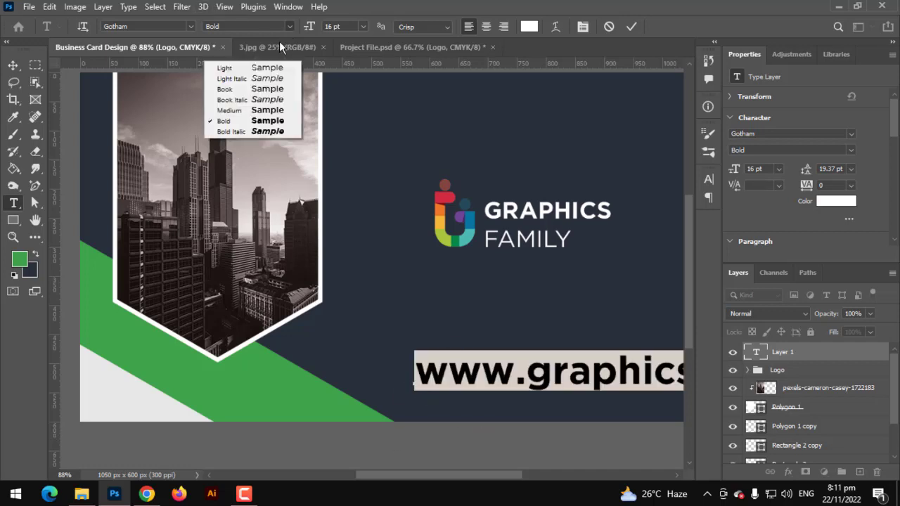
left_click(247, 89)
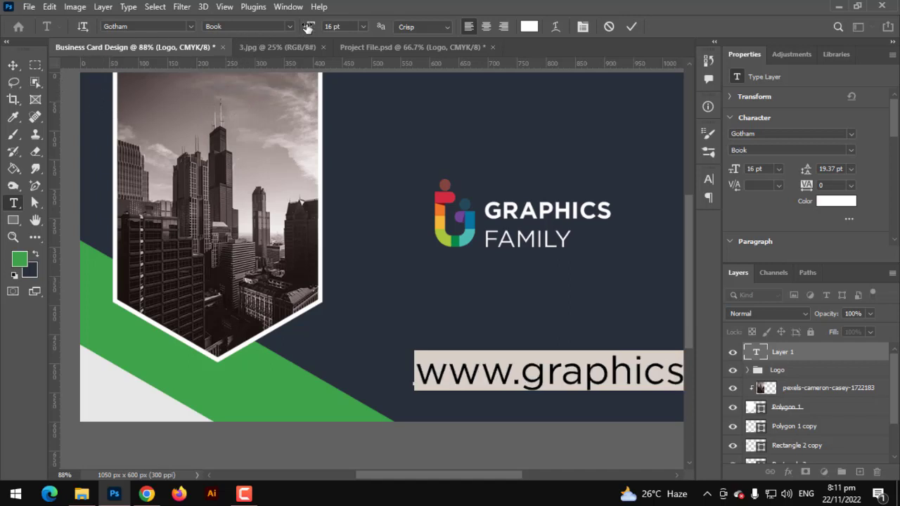
left_click_drag(306, 34, 300, 36)
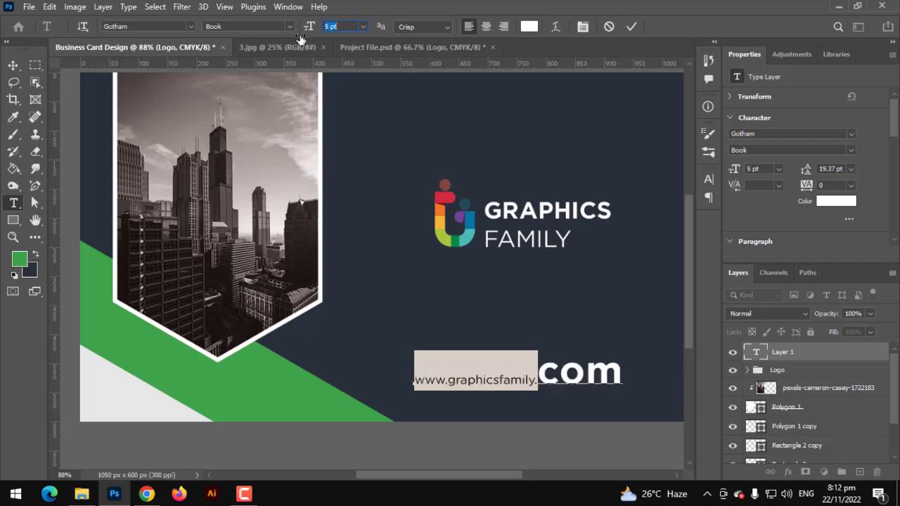
key("ctrl+a")
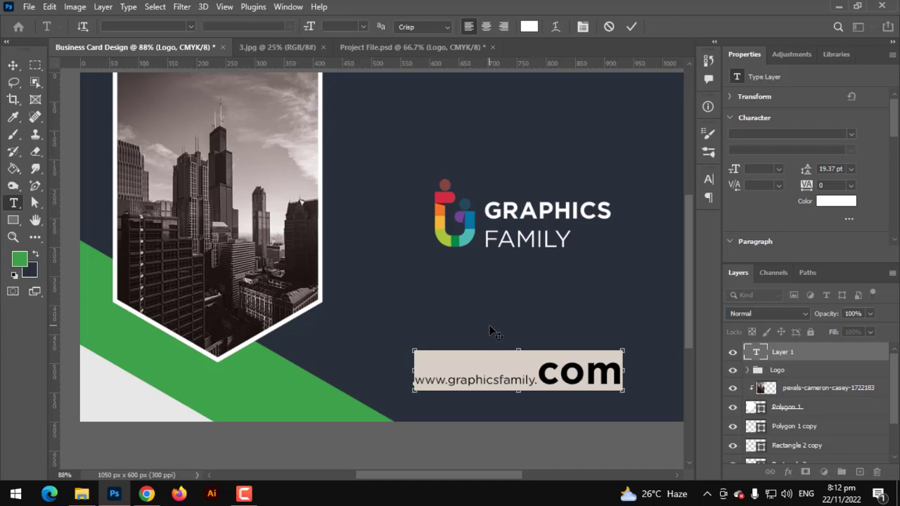
key("shift+Left")
key("shift+Left")
key("shift+Left")
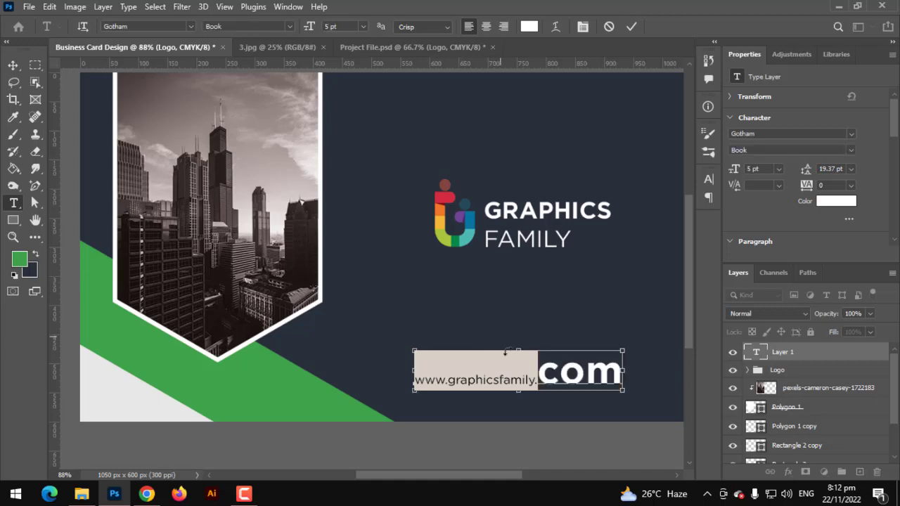
key("Right")
key("ctrl+shift+Left")
key("ctrl+shift+Left")
left_click(609, 27)
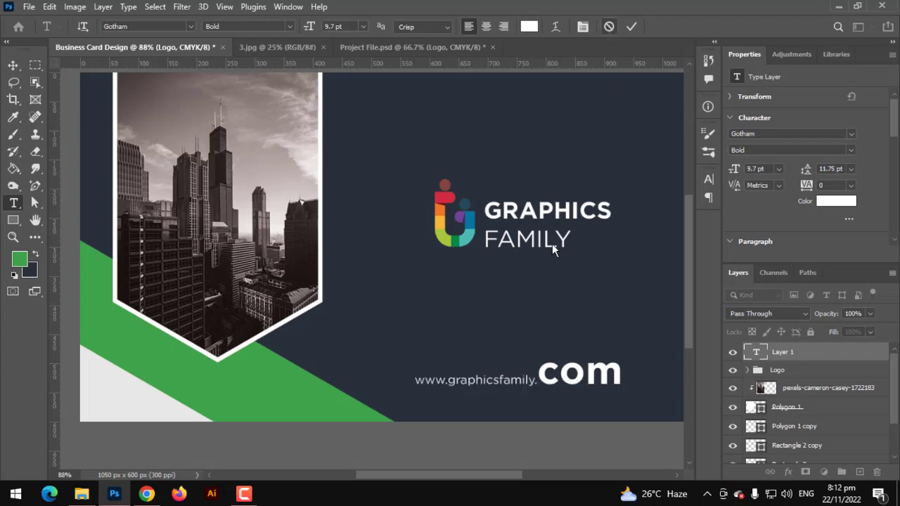
Step: Type the web address line and set it to 5 pt in the Book weight
left_click(352, 382)
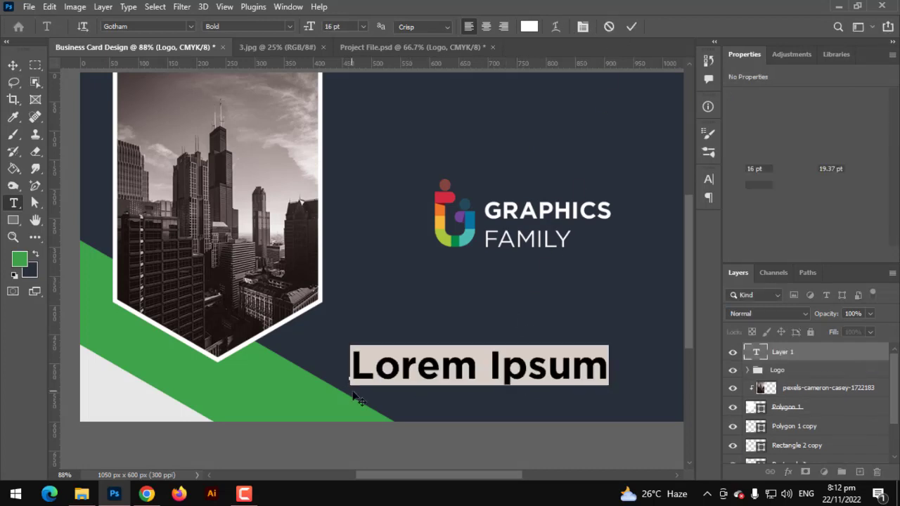
type("W")
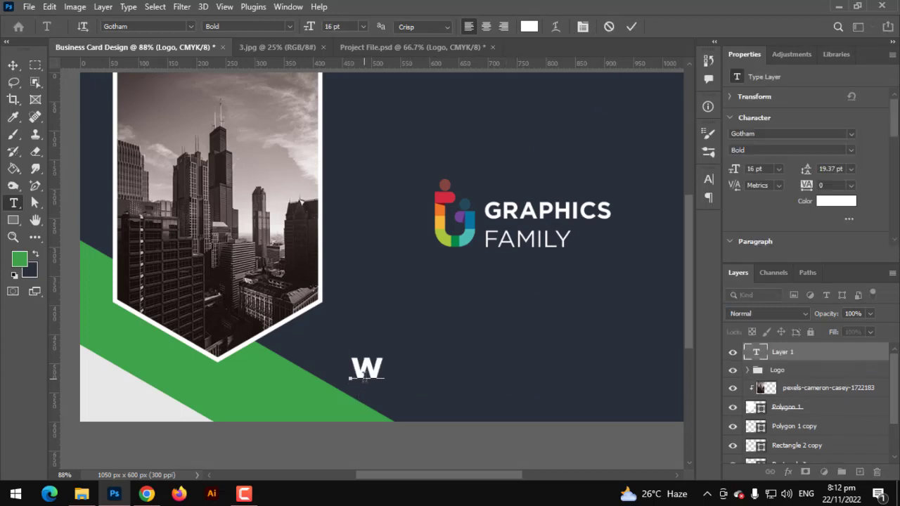
type("WW.")
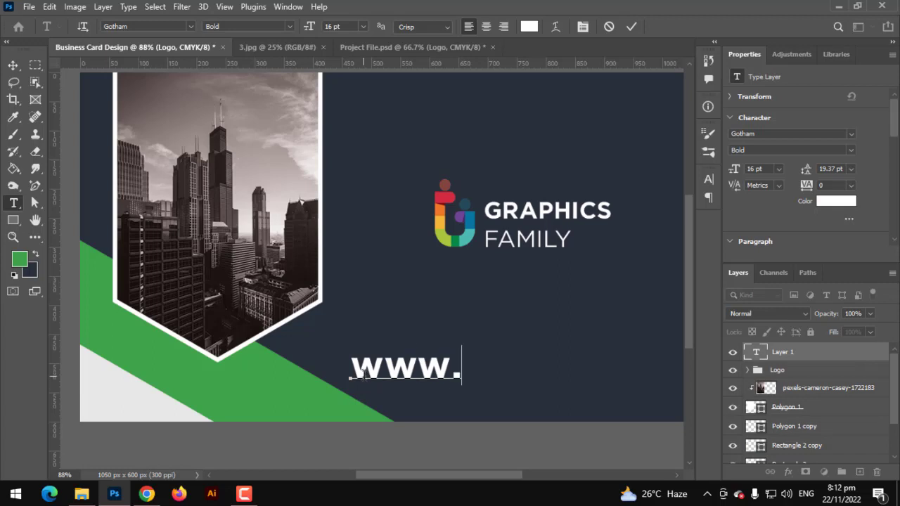
type("graph")
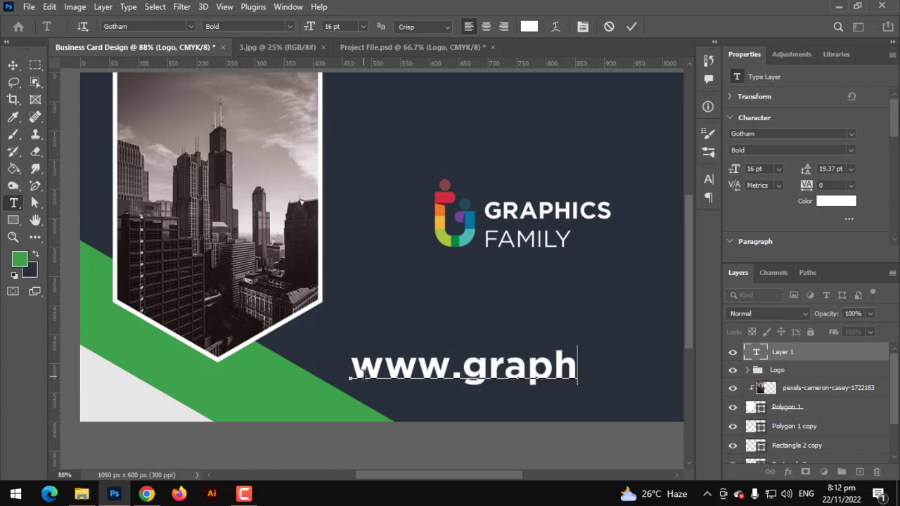
type("icsfa")
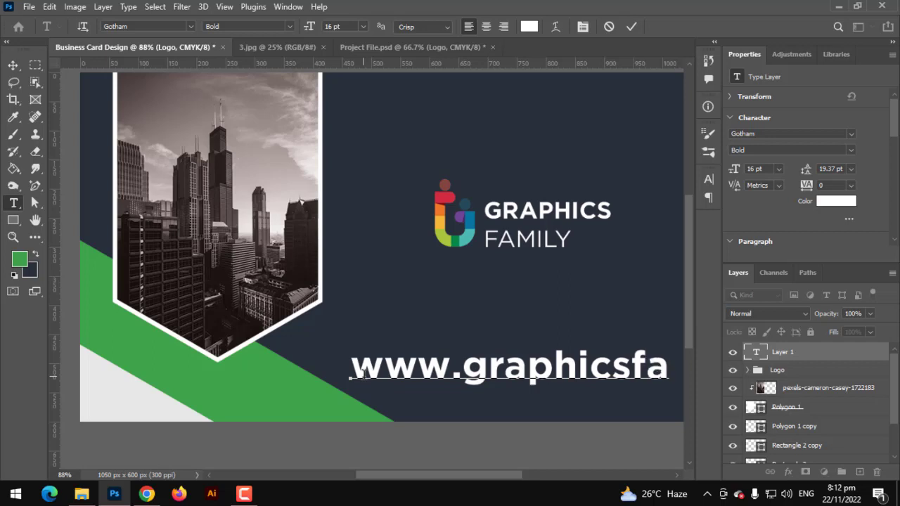
type("m")
key("ctrl+a")
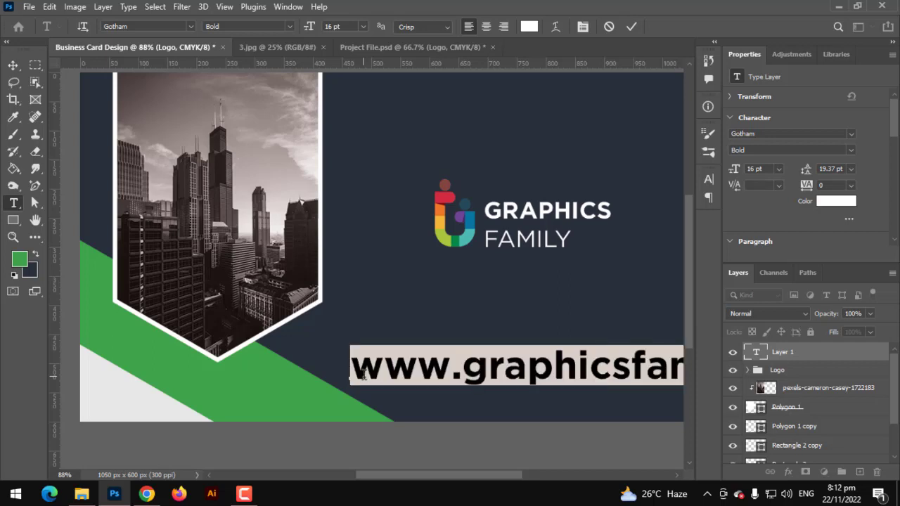
left_click_drag(310, 29, 306, 33)
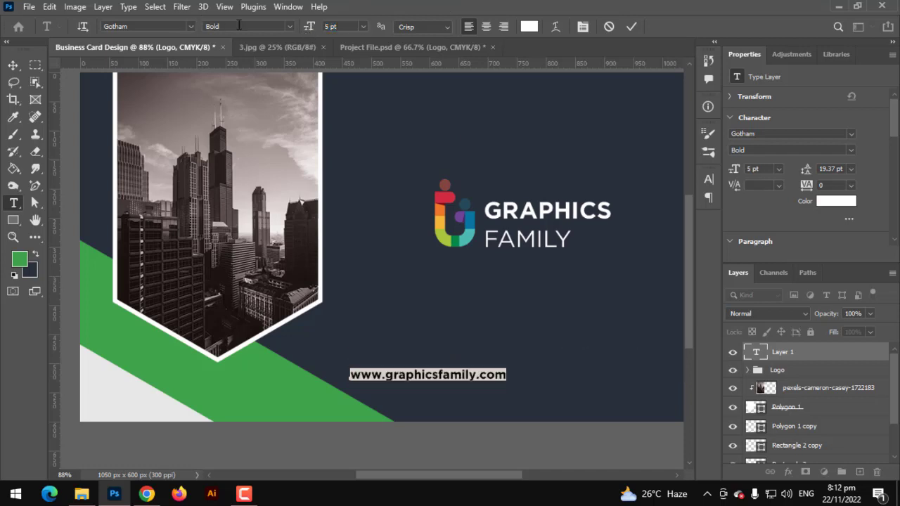
left_click(287, 28)
left_click(215, 60)
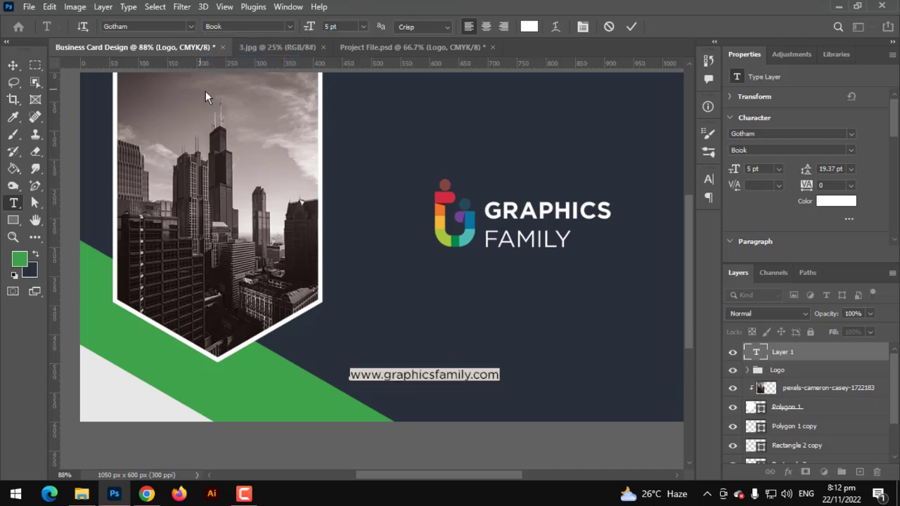
left_click(13, 66)
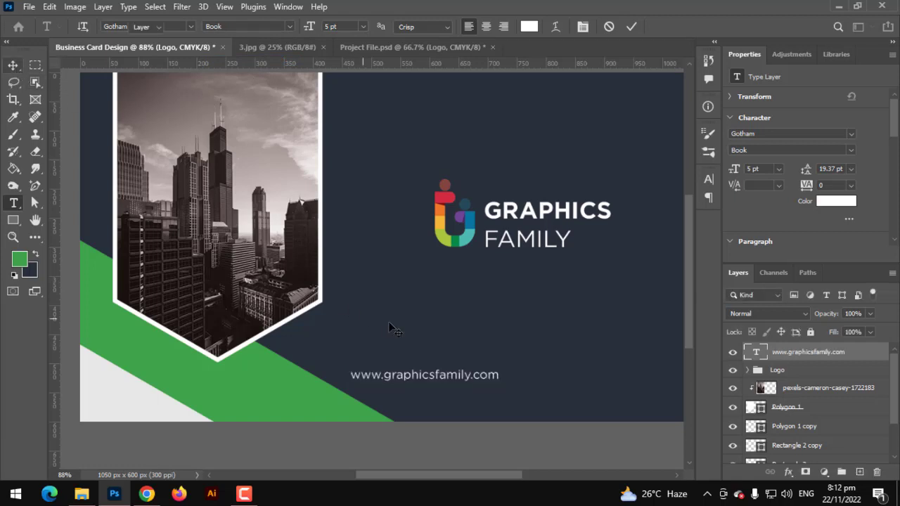
left_click_drag(482, 378, 559, 362)
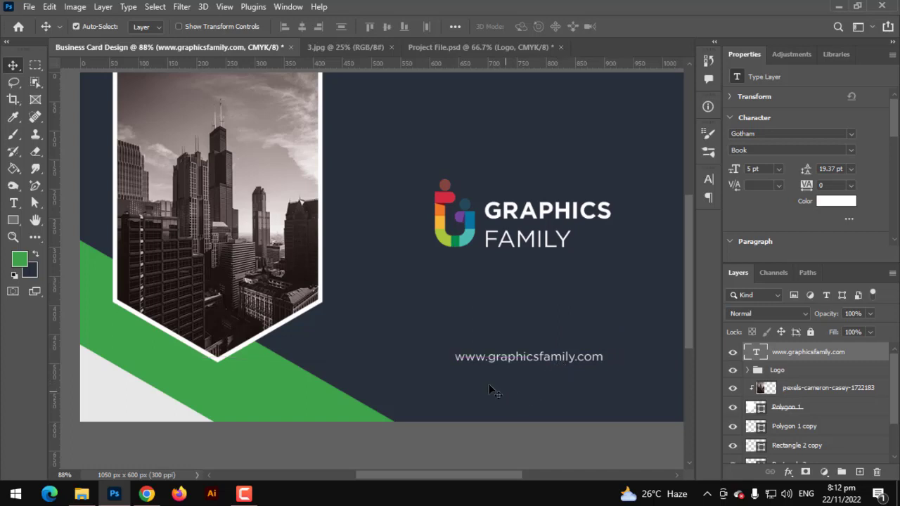
scroll(418, 348, "down", 5)
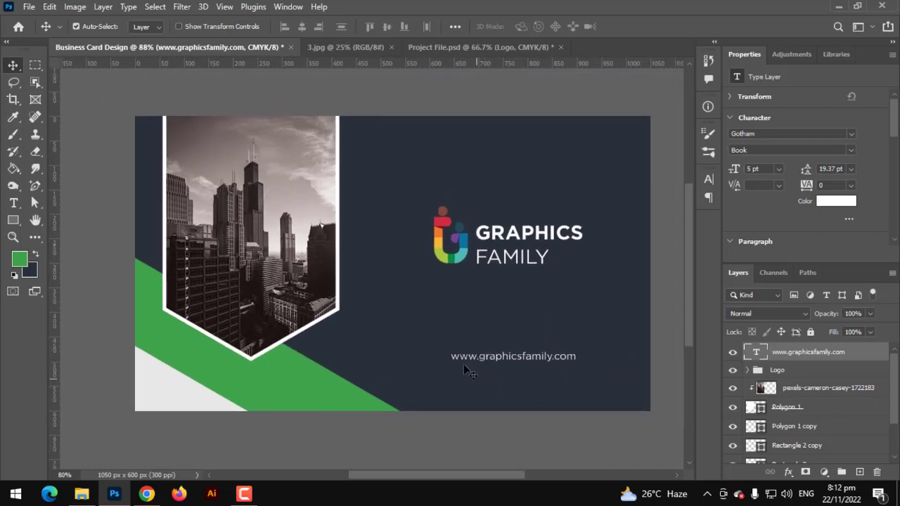
mouse_move(508, 360)
left_mouse_down()
mouse_move(506, 383)
mouse_move(510, 376)
left_mouse_up()
scroll(515, 377, "up", 2)
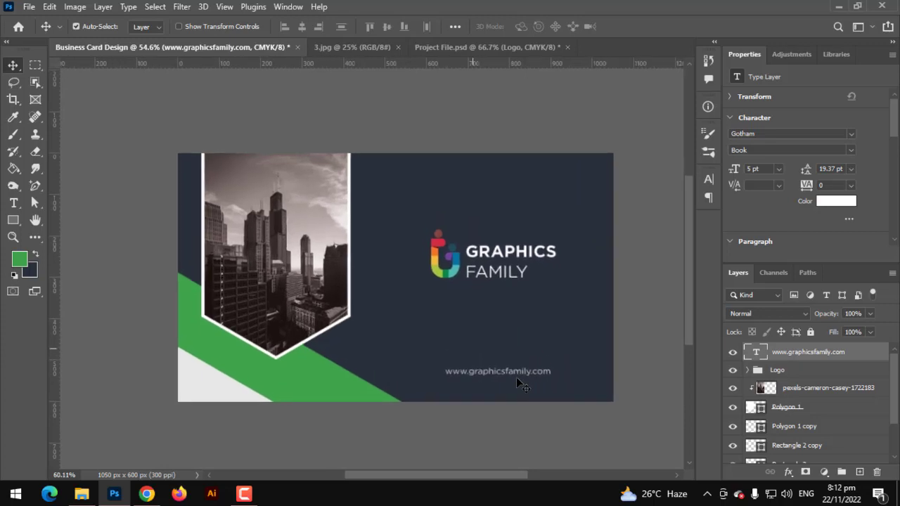
Step: Set the web address in All Caps and nudge it slightly left
left_click(10, 204)
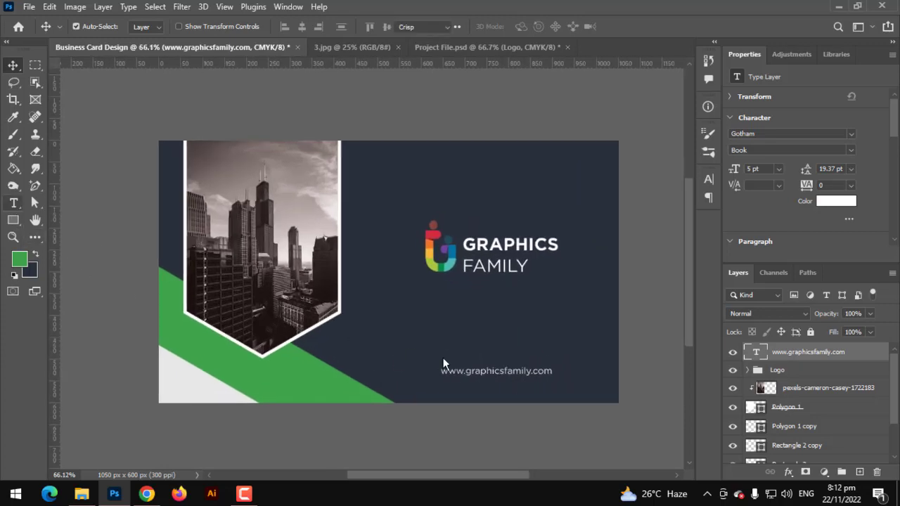
triple_click(470, 373)
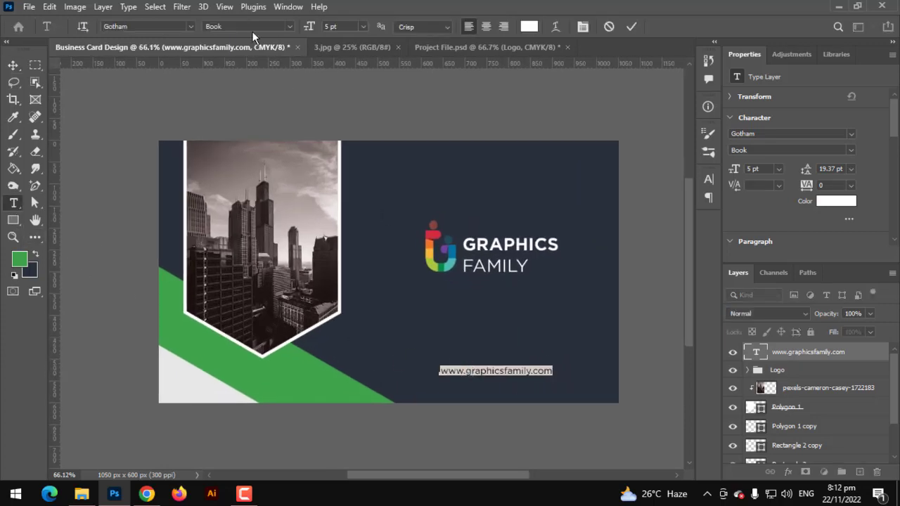
left_click(581, 26)
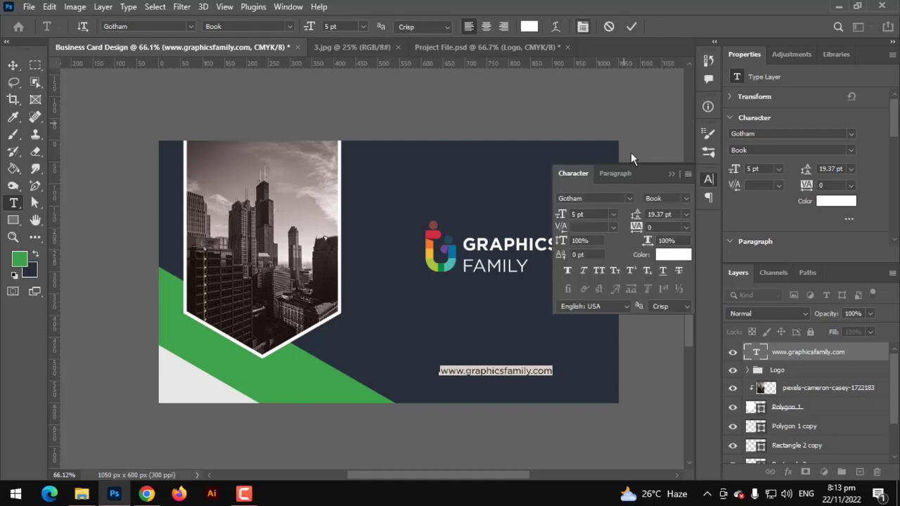
left_click(595, 274)
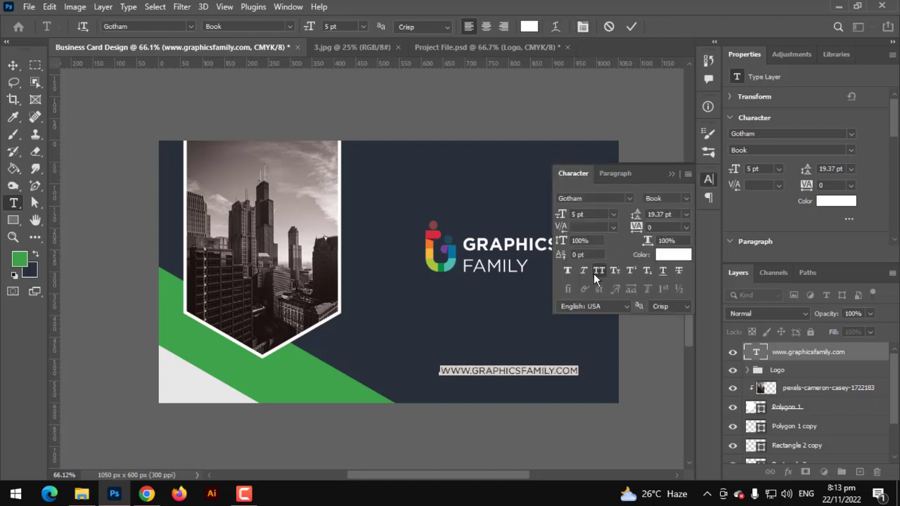
left_click(13, 65)
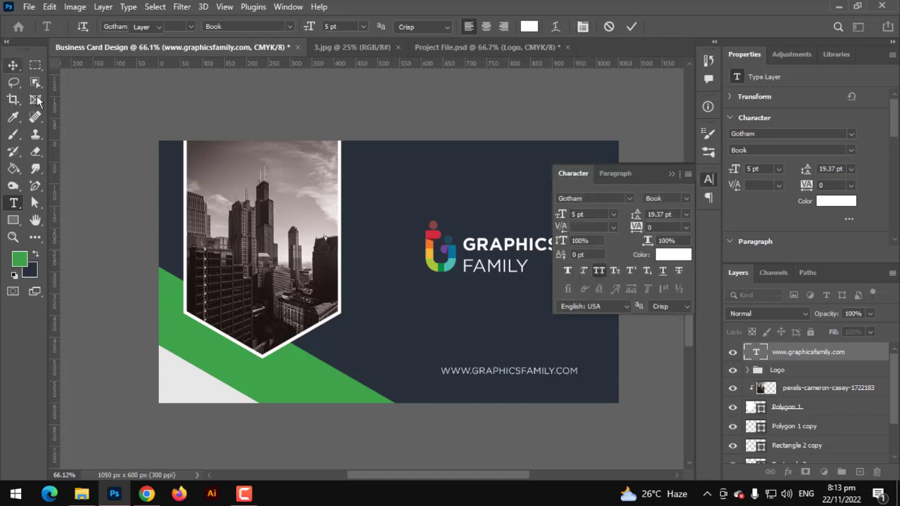
left_click(671, 174)
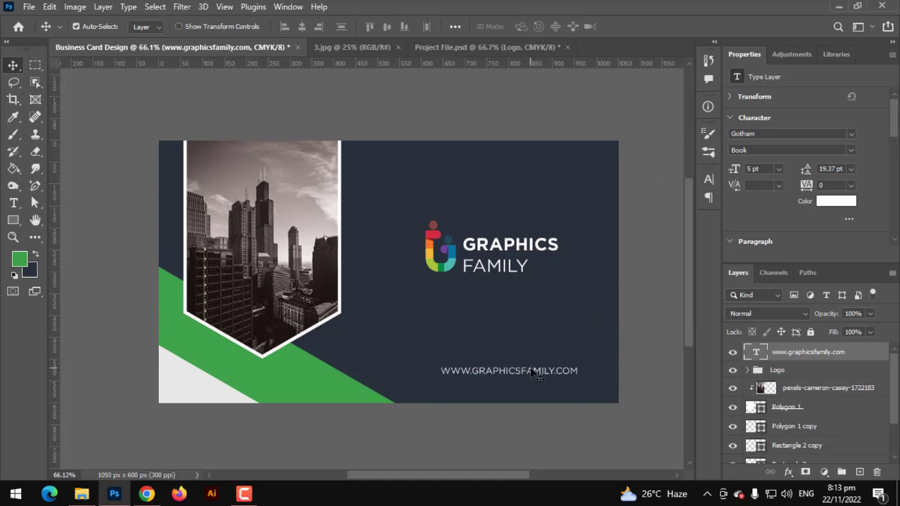
left_click_drag(531, 370, 522, 373)
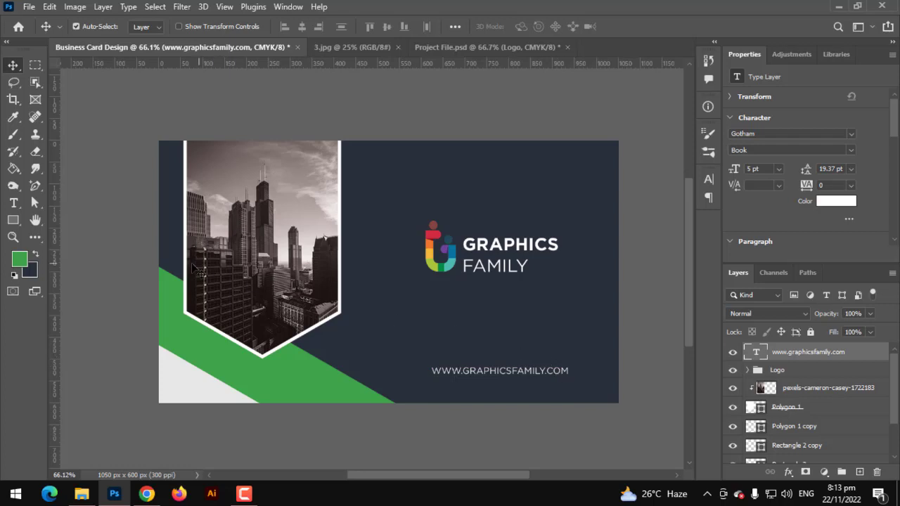
Step: Move the GRAPHICS FAMILY logo down slightly, closer to the web address
scroll(197, 268, "up", 1)
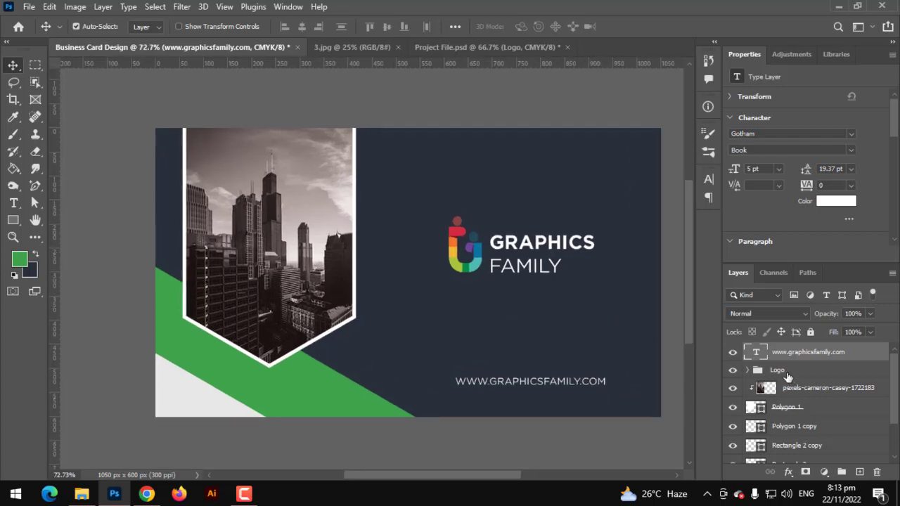
left_click(780, 370)
key("ctrl+t")
mouse_move(555, 264)
left_mouse_down()
mouse_move(553, 281)
mouse_move(546, 276)
left_mouse_up()
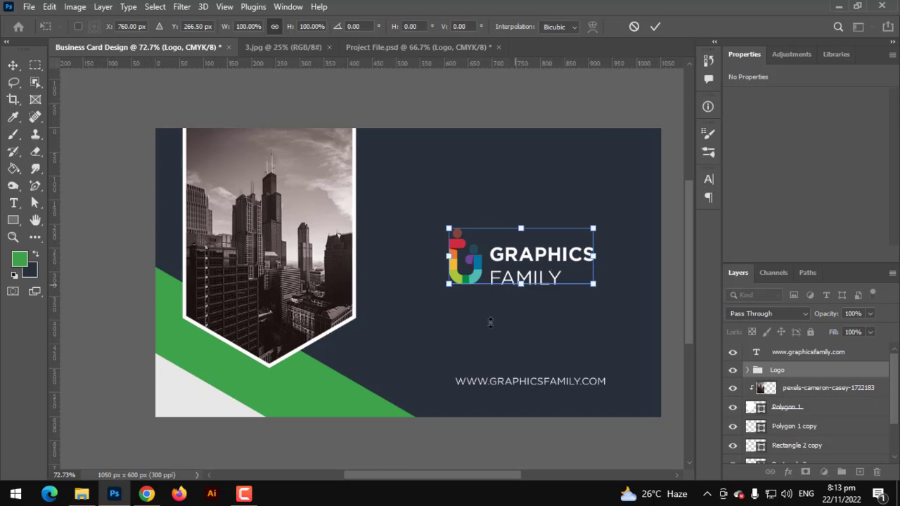
key("Return")
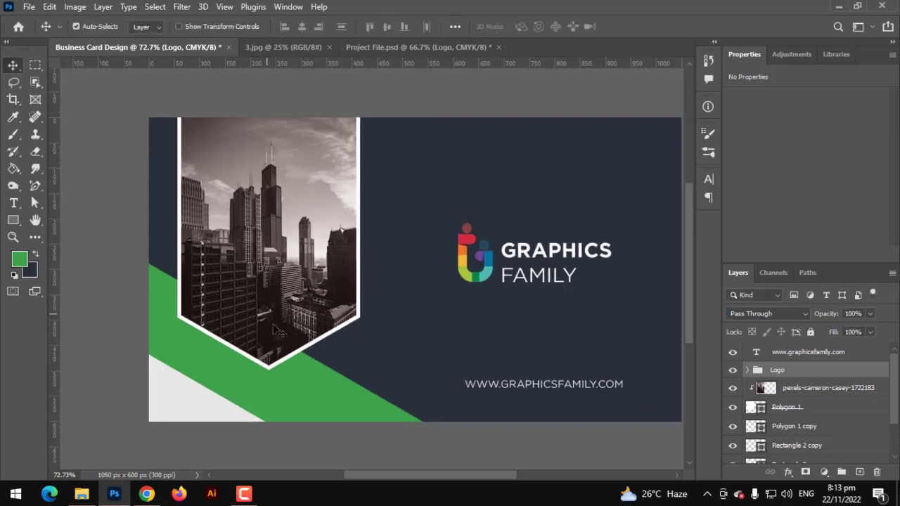
scroll(273, 329, "up", 1)
left_click_drag(289, 322, 243, 322)
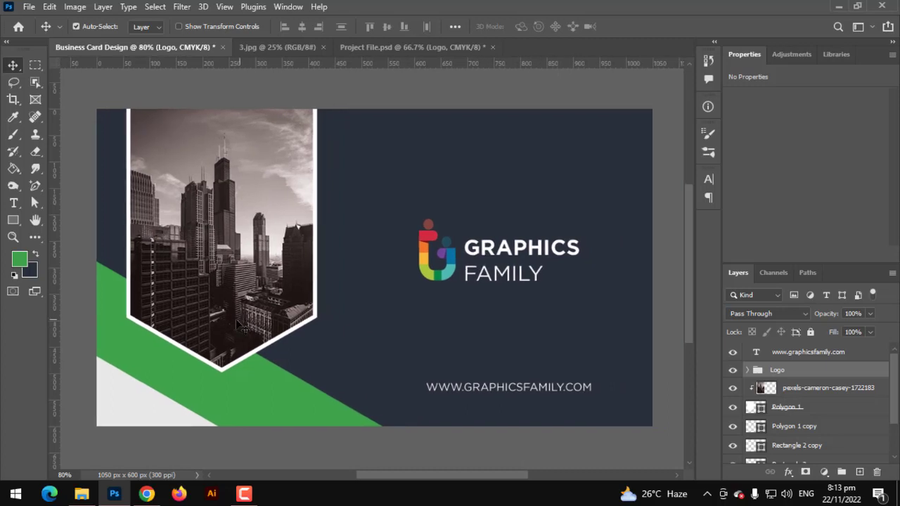
Step: Move the QR code down-left onto the skyline ribbon and enlarge it
scroll(236, 318, "up", 1)
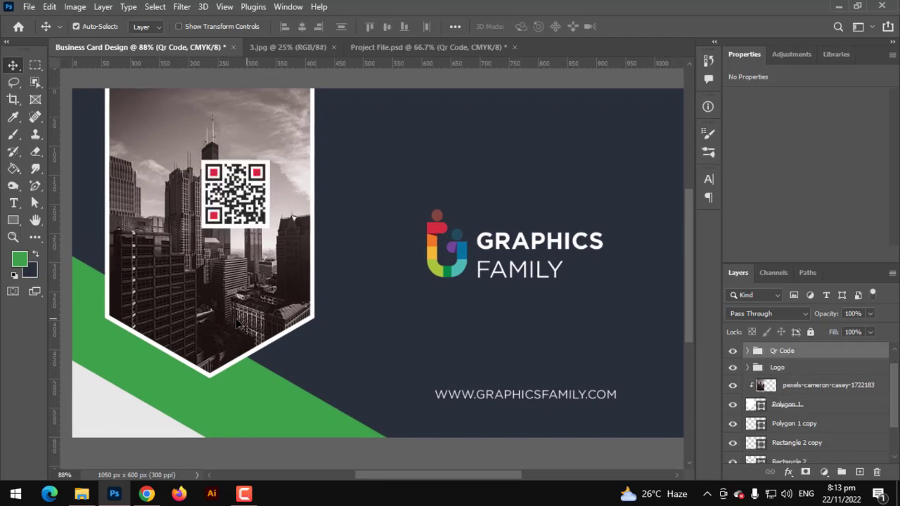
key("ctrl+t")
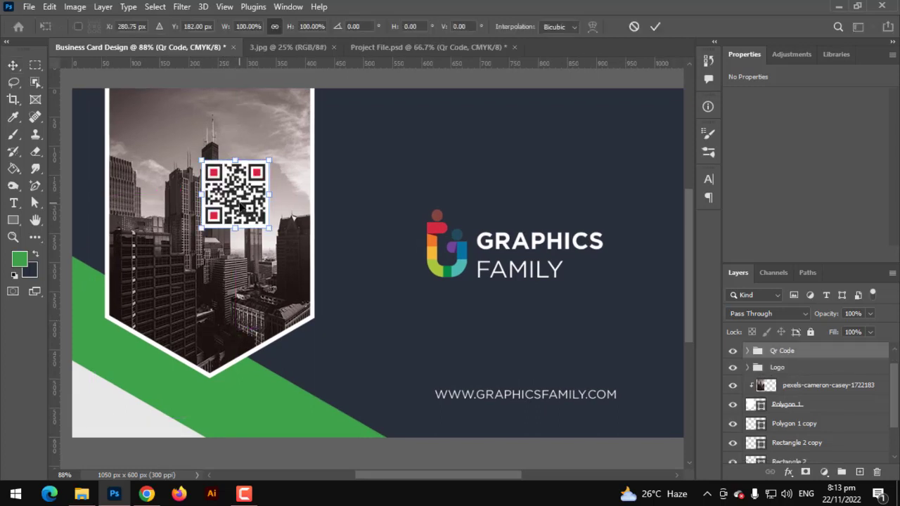
left_click_drag(241, 205, 217, 244)
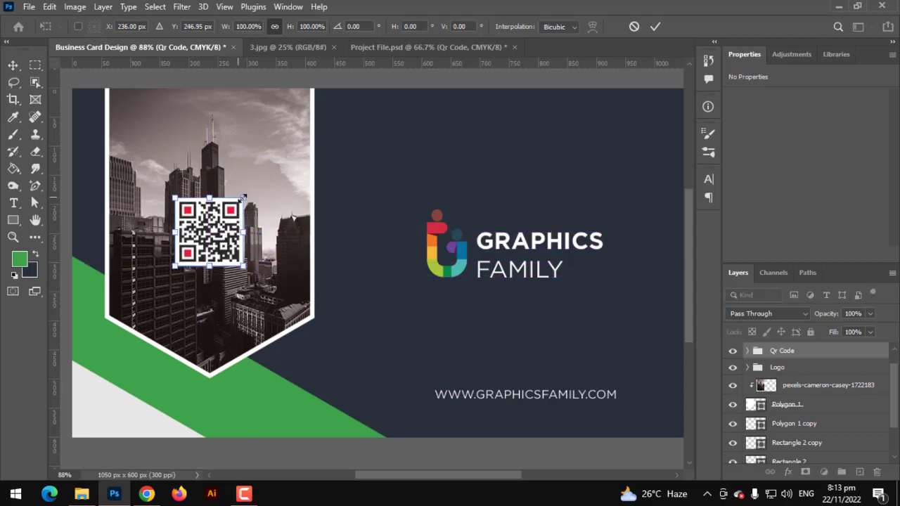
left_click_drag(243, 198, 251, 190)
key("Return")
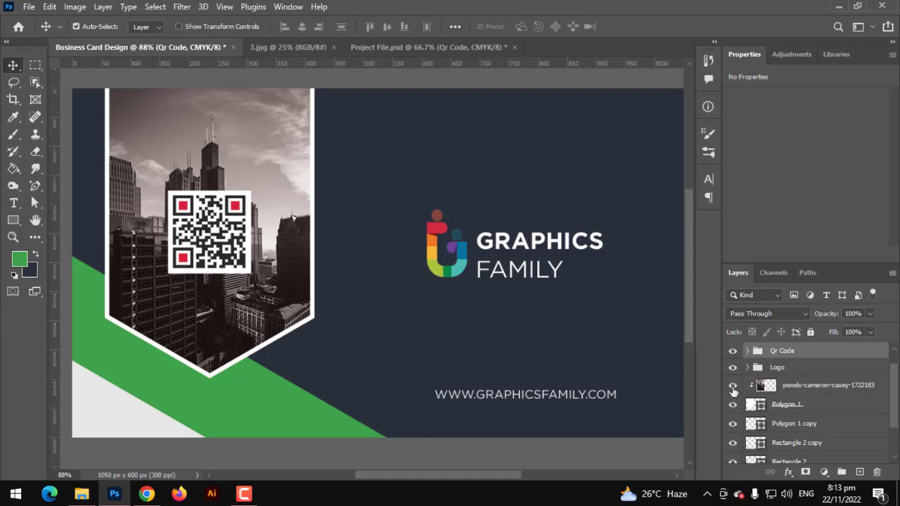
Step: Fill Shape 18's corner squares with the card's green sampled from the canvas
left_click(746, 351)
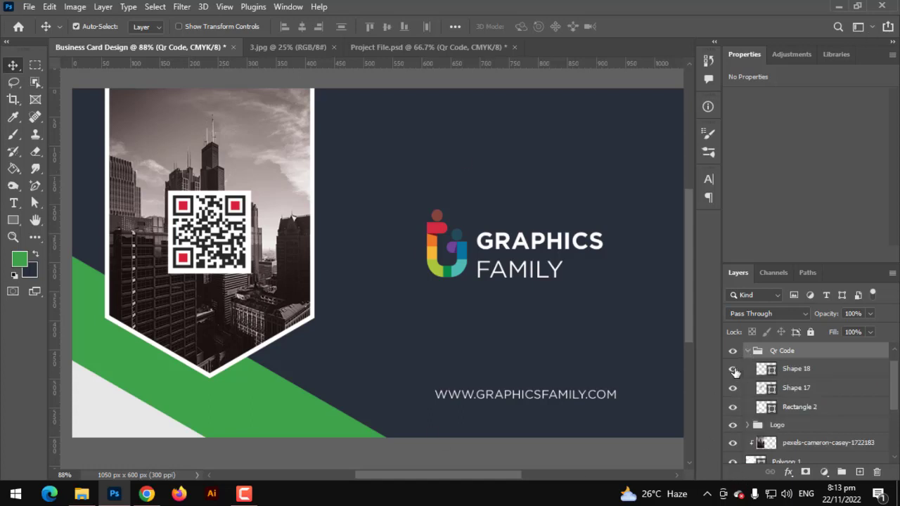
left_click(733, 369)
left_click(733, 369)
double_click(764, 369)
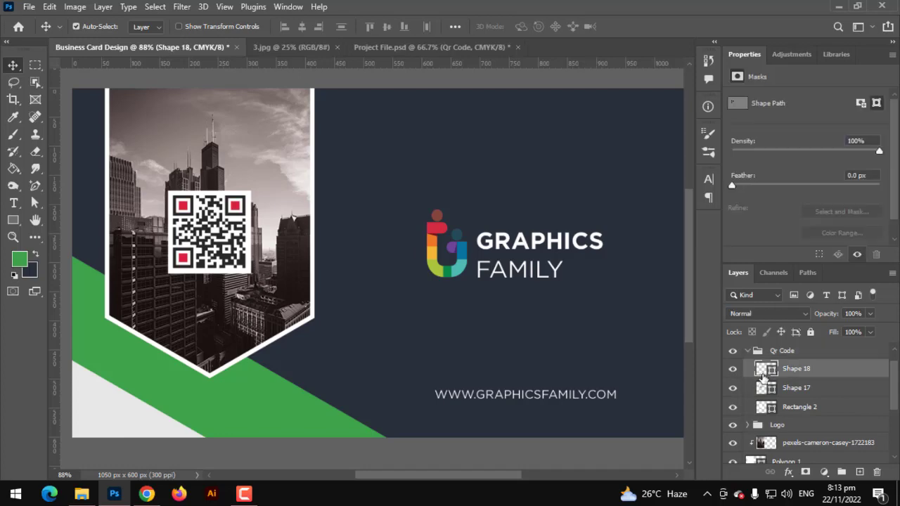
left_click(303, 428)
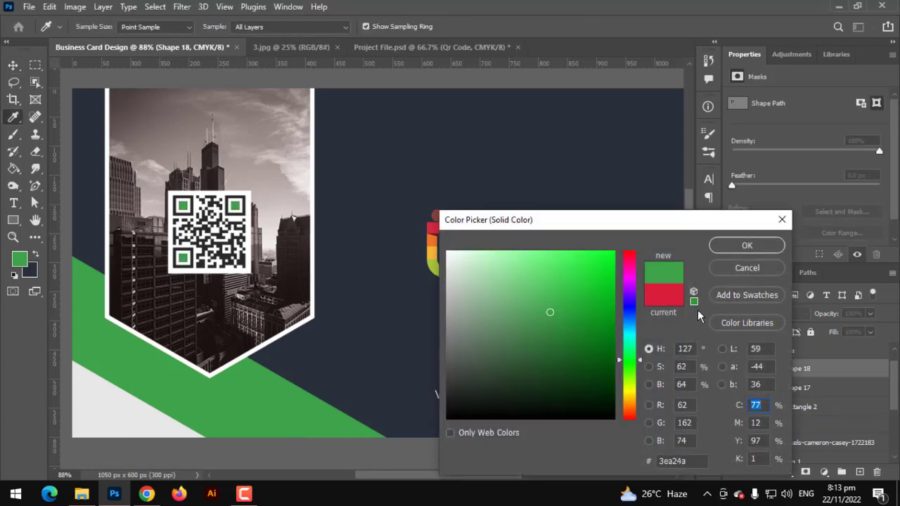
left_click(747, 245)
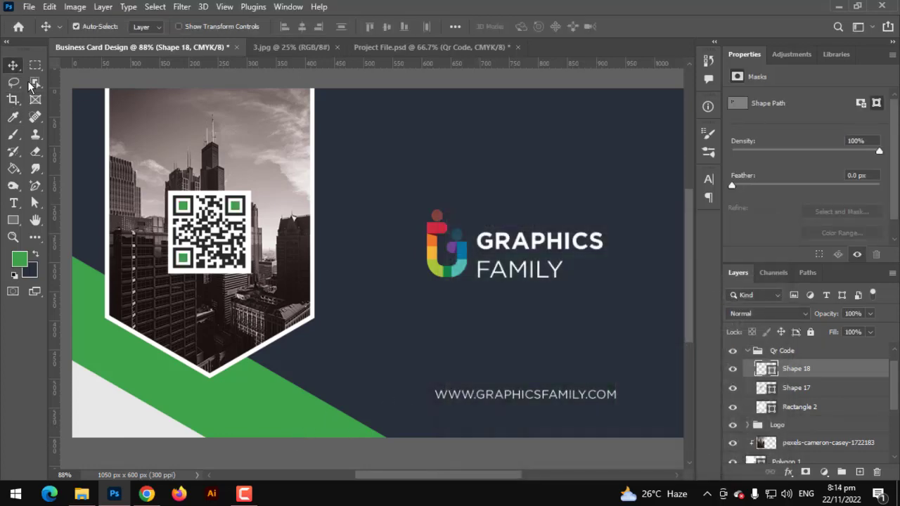
Step: Fit the whole card in the window and select the Polygon 1 layer
key("ctrl+0")
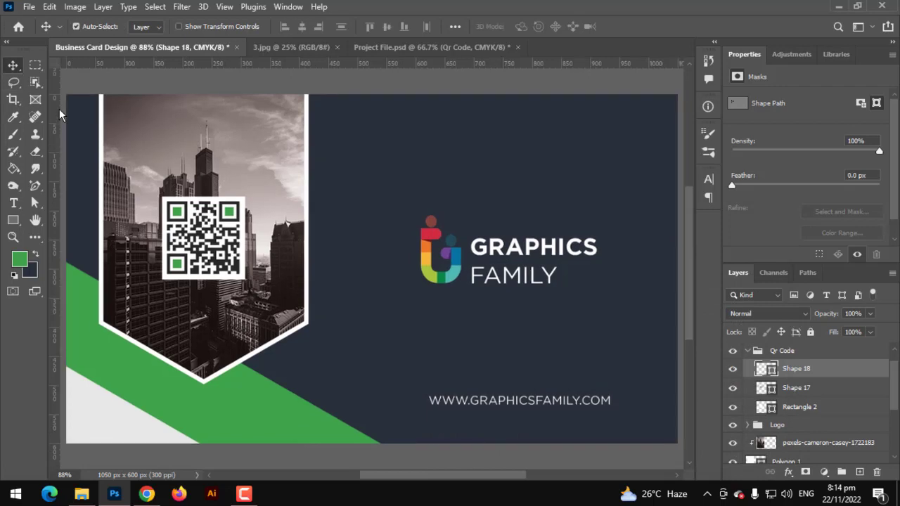
scroll(197, 241, "down", 2)
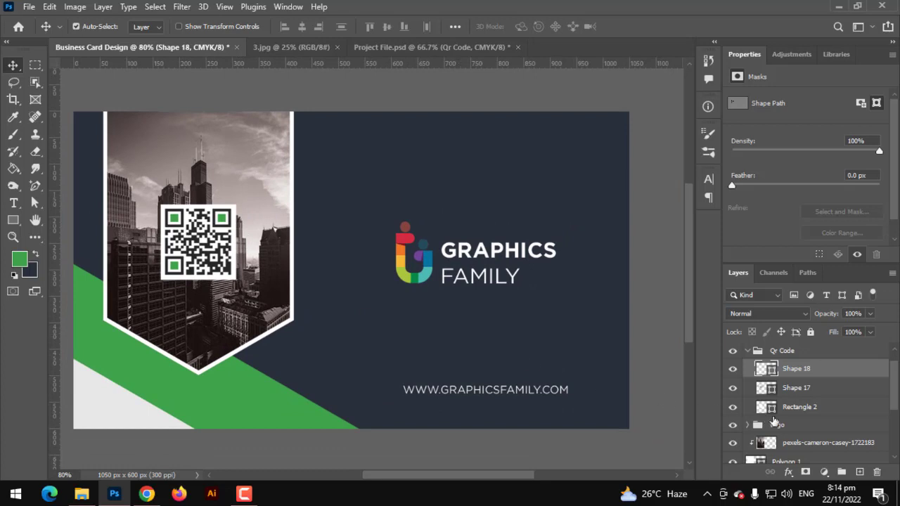
scroll(781, 434, "down", 2)
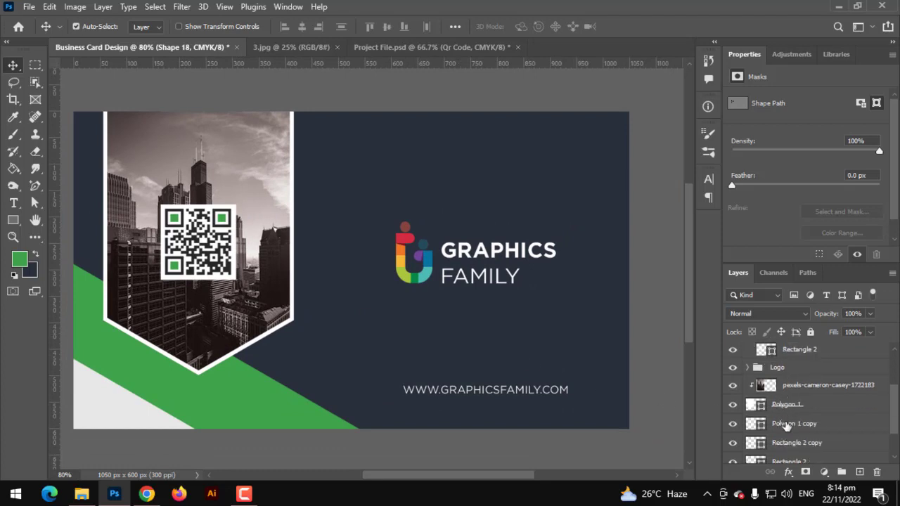
left_click(787, 423)
left_click(788, 406)
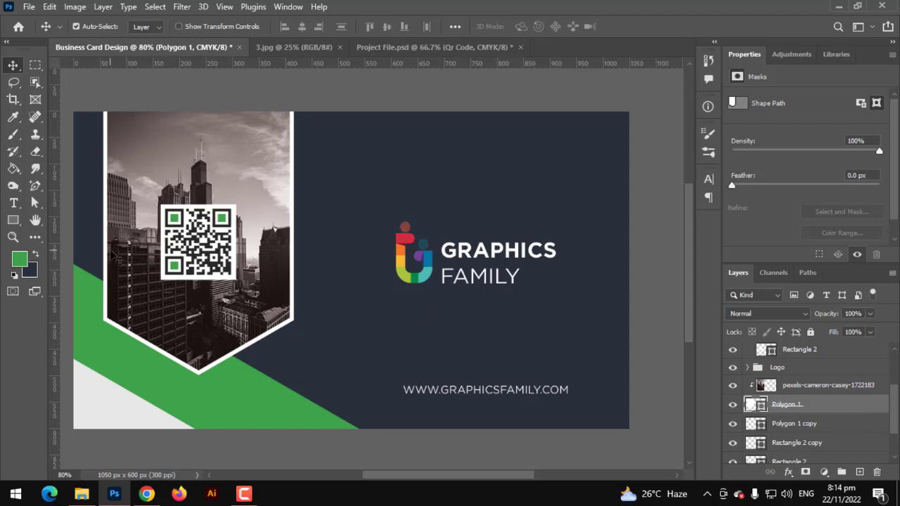
Step: Duplicate Polygon 1 above the city photo and re-clip the photo into Polygon 1
left_click(13, 219)
left_click(148, 27)
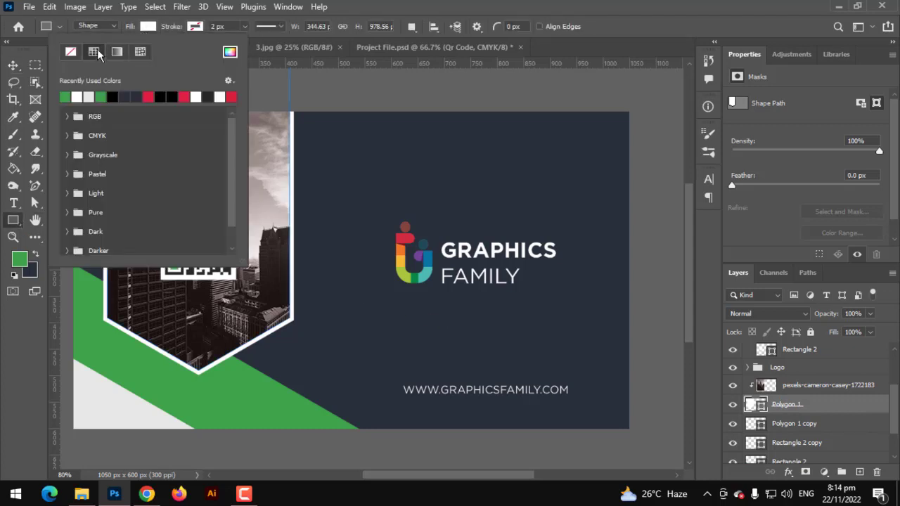
left_click(384, 6)
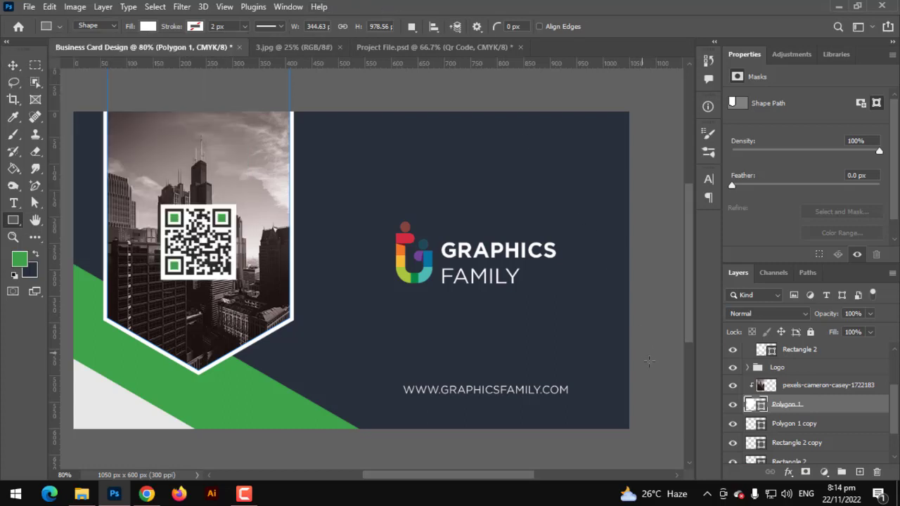
key("ctrl+j")
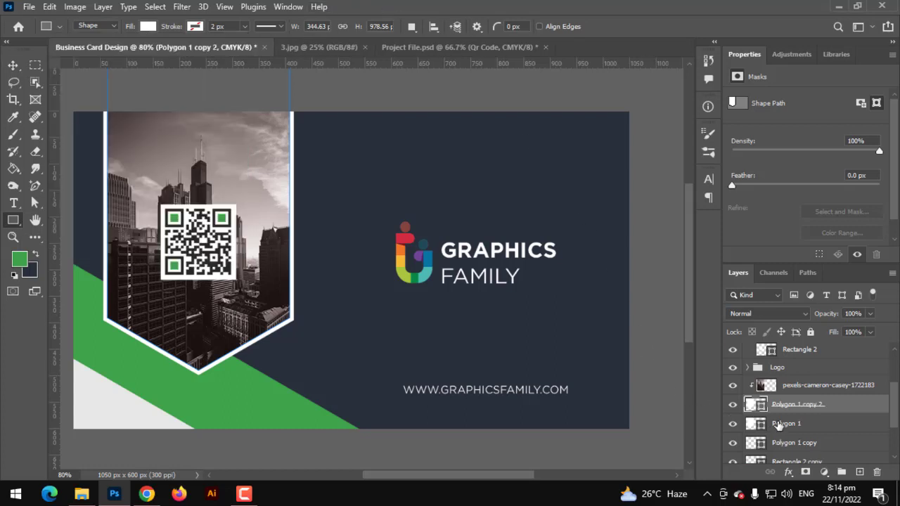
left_click_drag(780, 397, 780, 377)
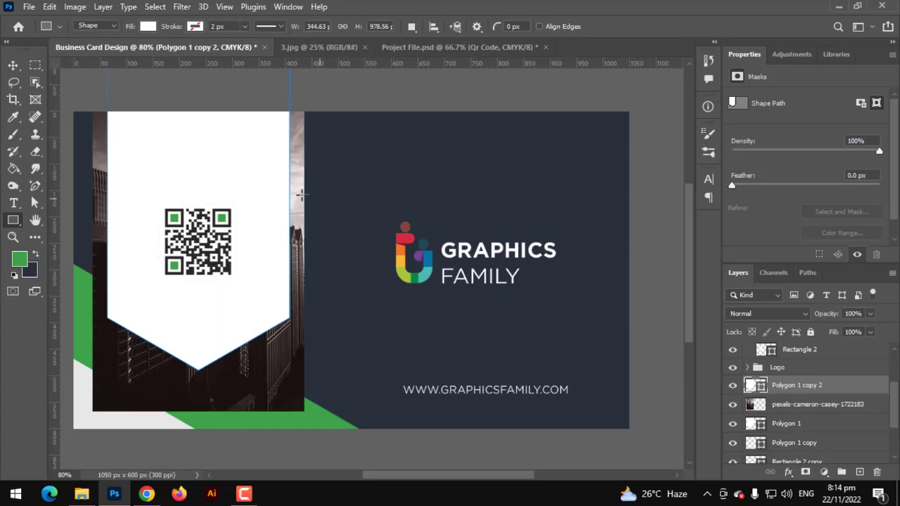
left_click(794, 405)
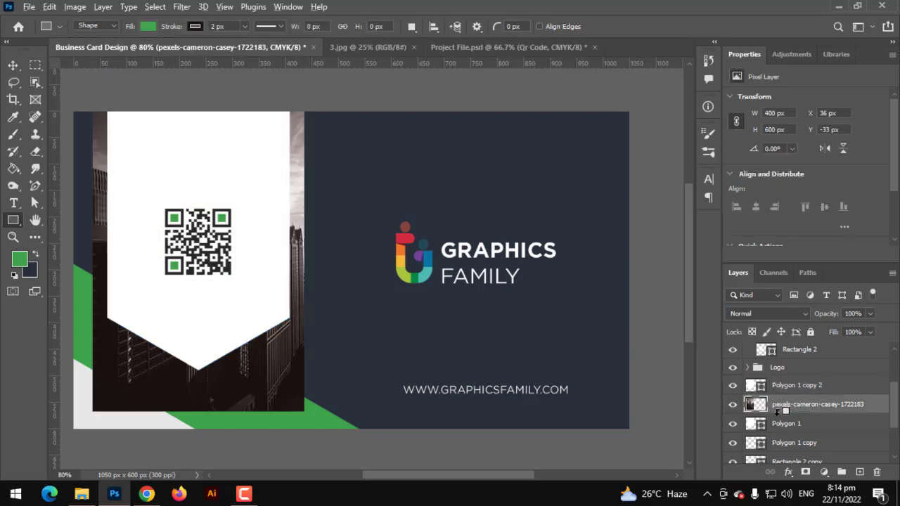
left_click(777, 414, "alt")
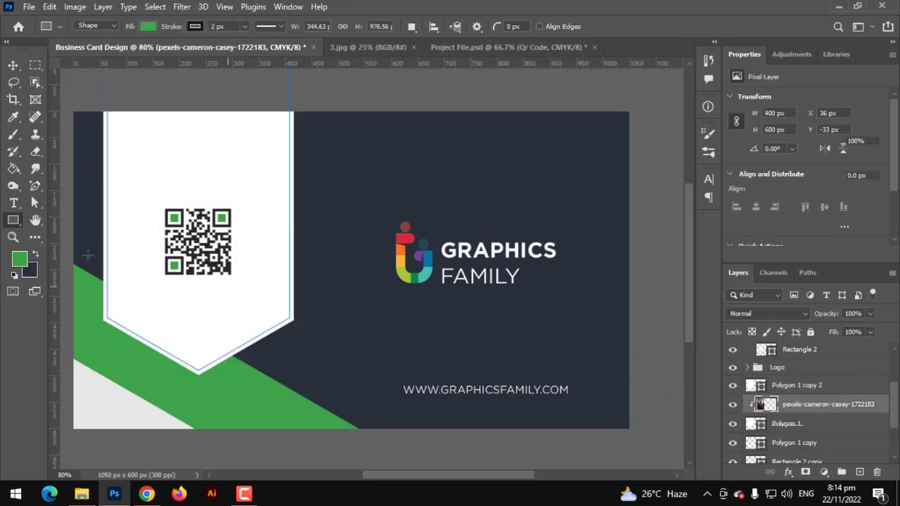
left_click(787, 387)
Step: Fill the frame copy with a fade-to-transparent gradient whose left stop is green 3ea24a
left_click(147, 28)
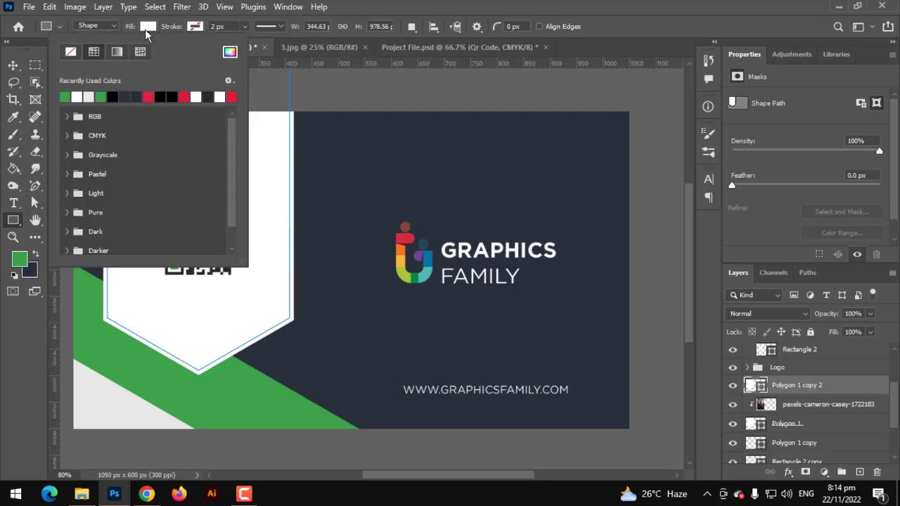
left_click(117, 53)
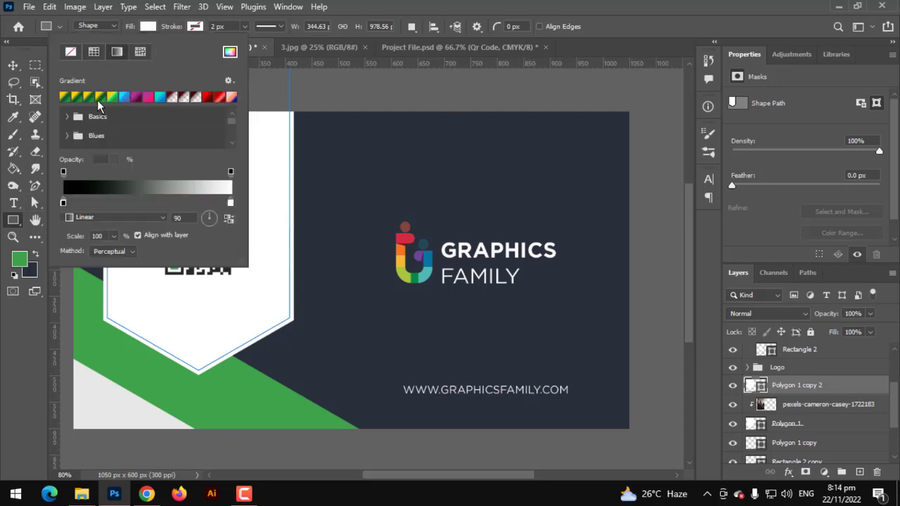
left_click(185, 98)
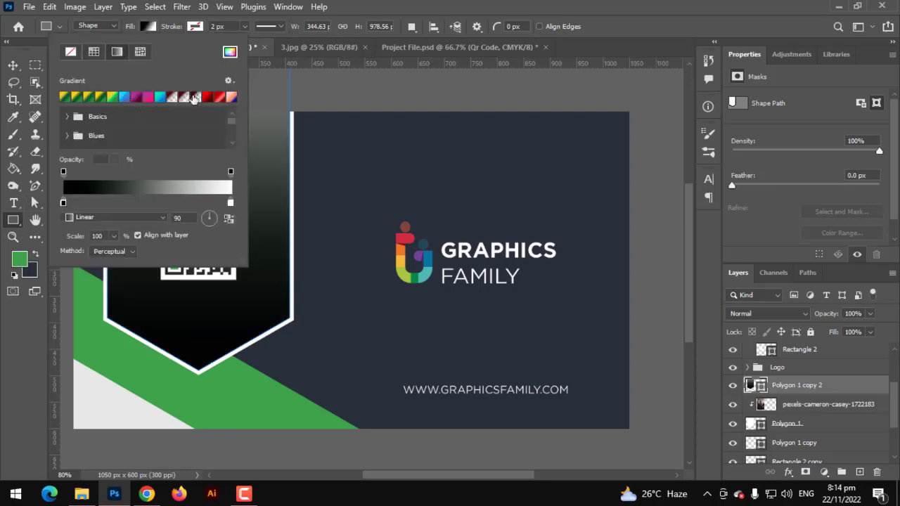
left_click(191, 97)
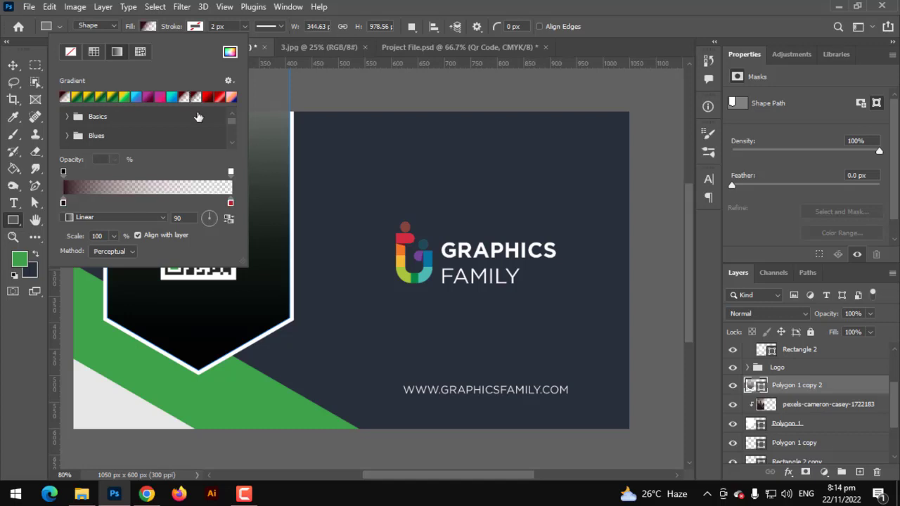
double_click(63, 203)
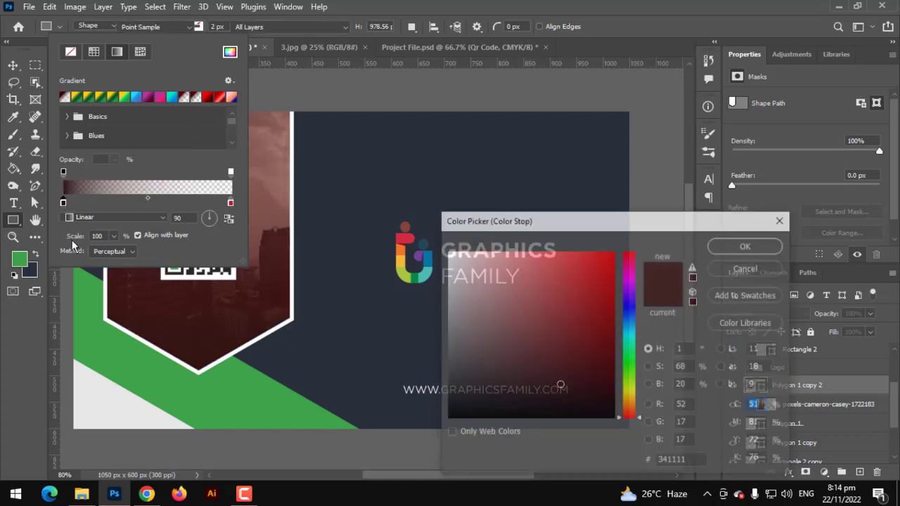
left_click(92, 304)
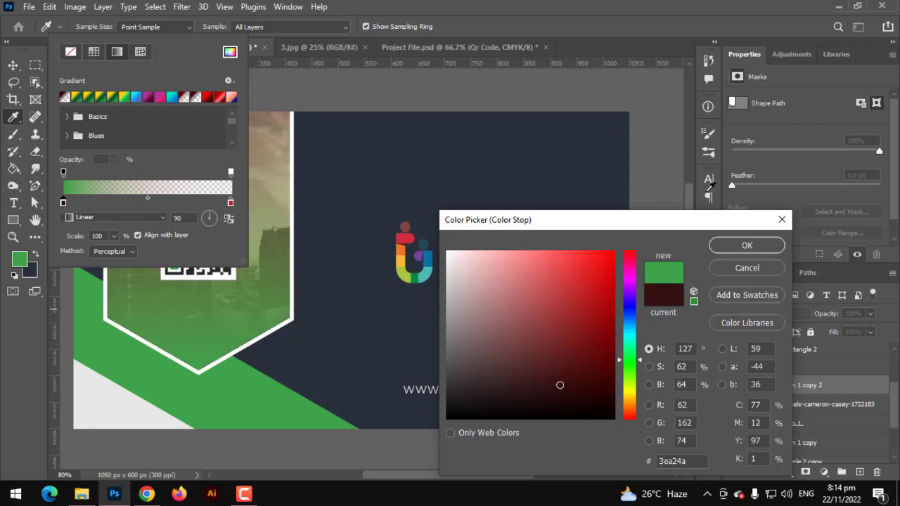
left_click(741, 246)
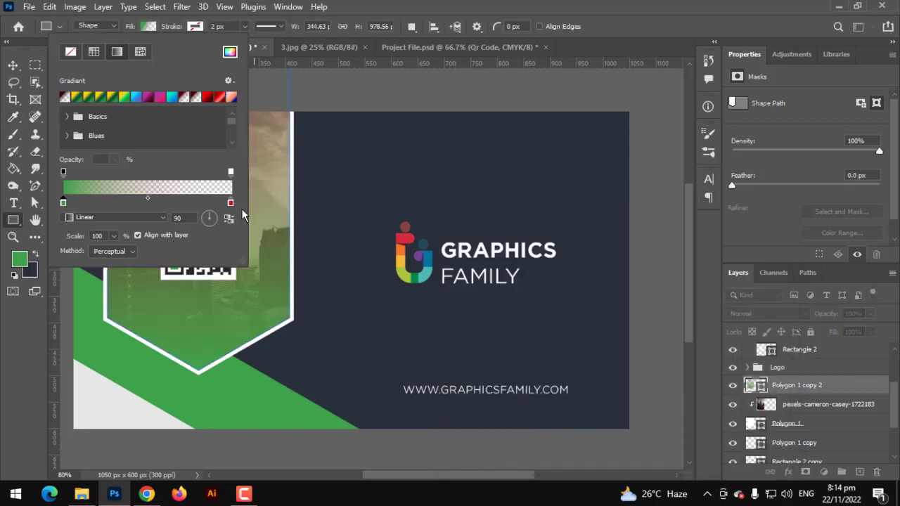
Step: Set the gradient's right stop to the same green 3ea24a
double_click(231, 204)
left_click(81, 297)
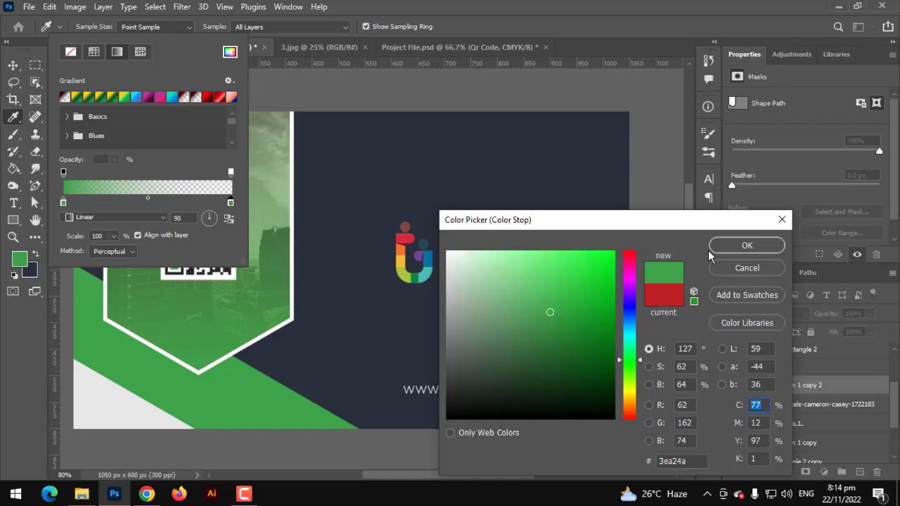
left_click(746, 245)
left_click(314, 145)
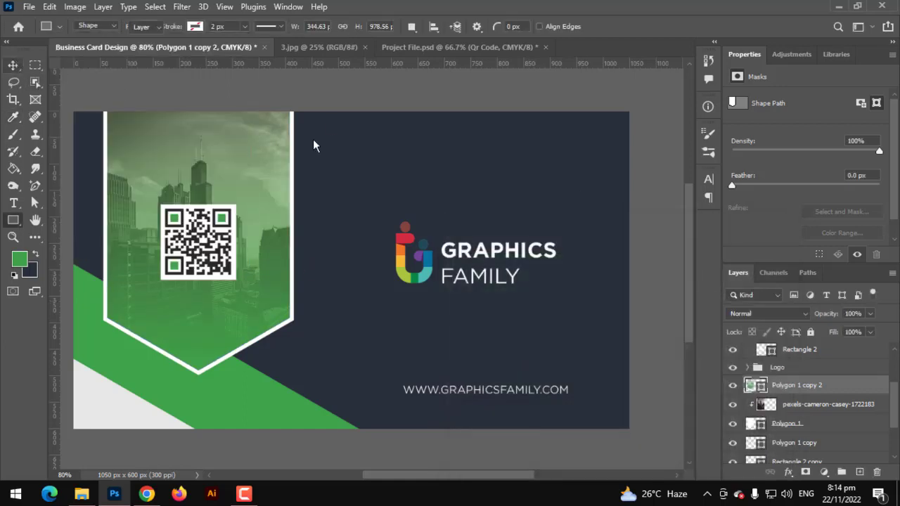
key("v")
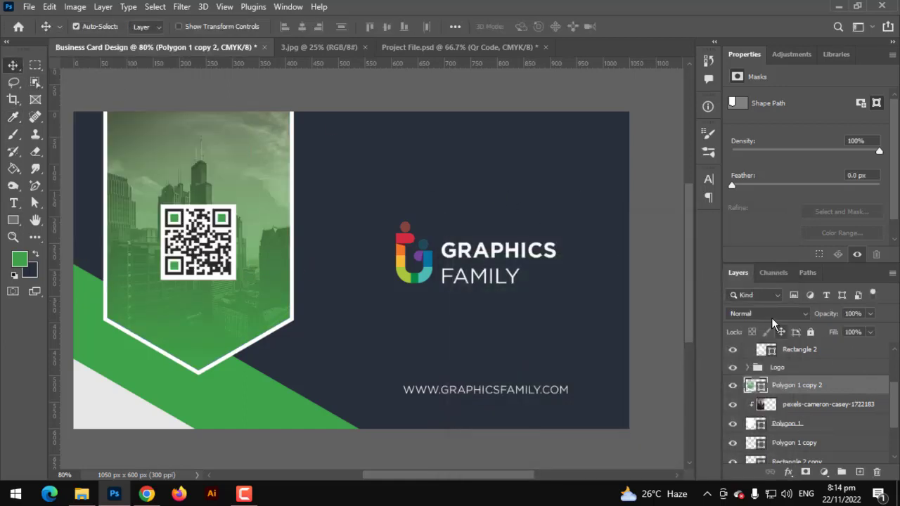
left_click(768, 314)
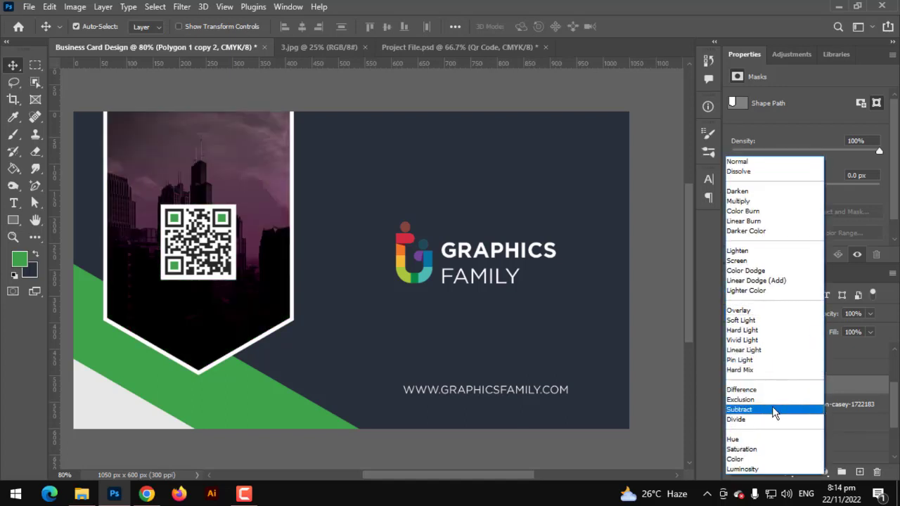
Step: Set the green gradient frame layer's blend mode to Overlay
left_click(774, 313)
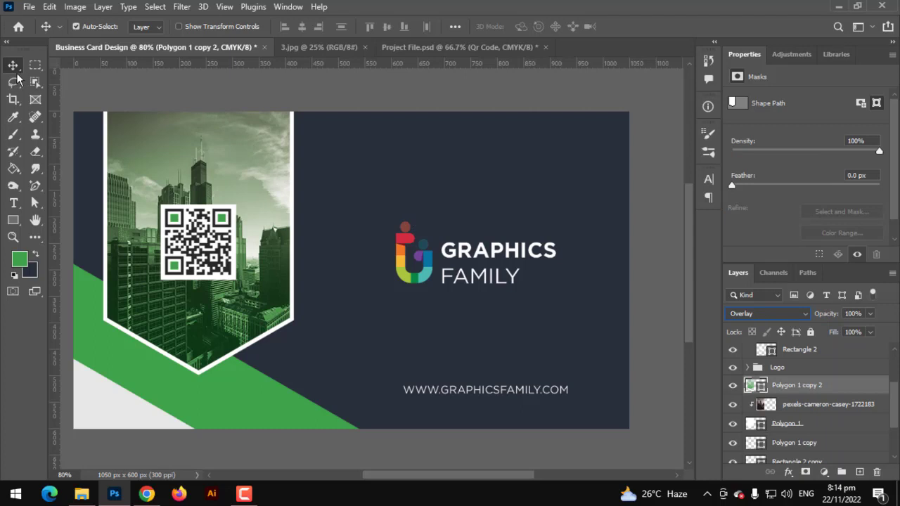
left_click(131, 87)
scroll(130, 86, "up", 1)
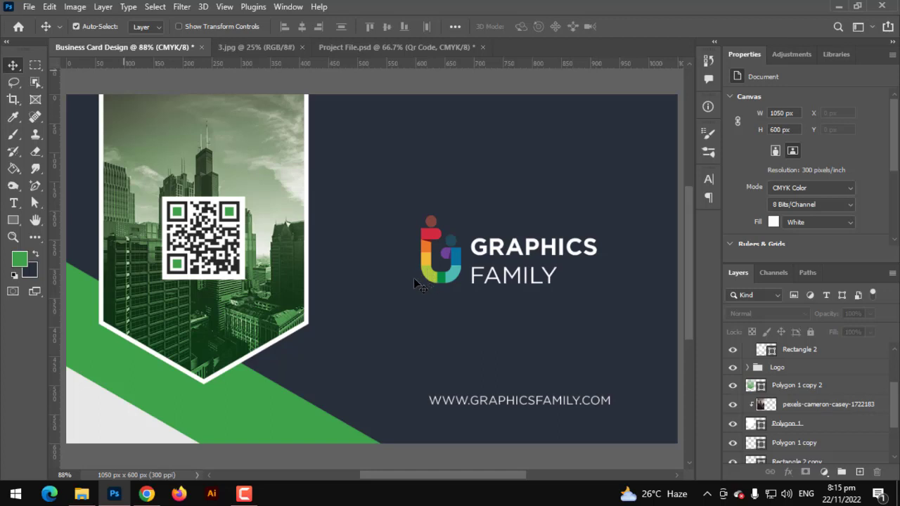
scroll(413, 283, "down", 1)
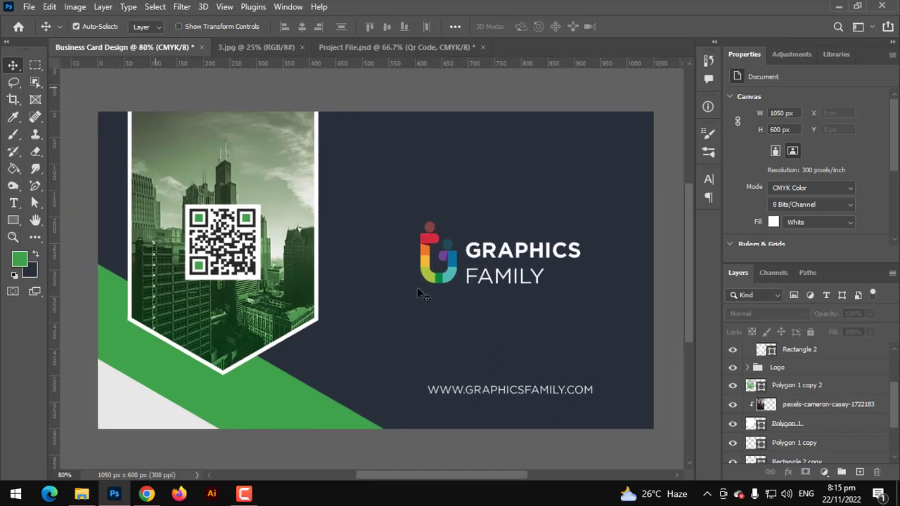
scroll(807, 383, "up", 4)
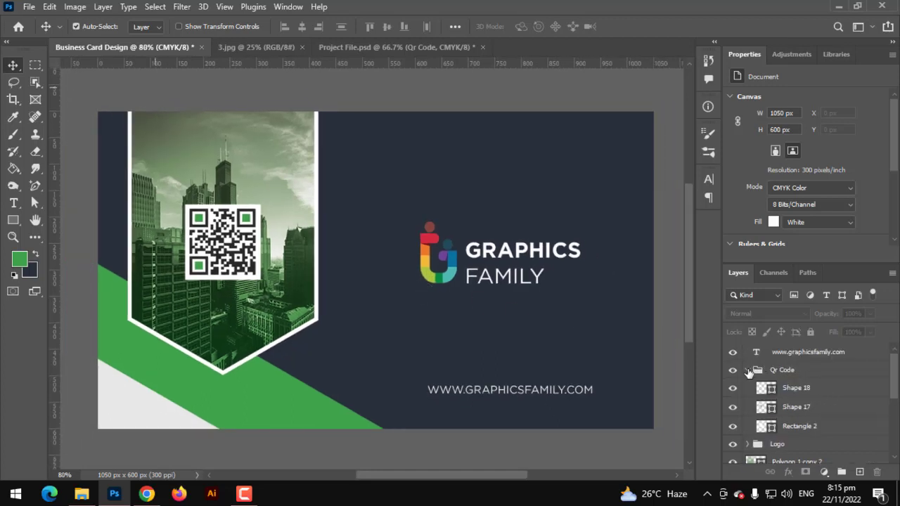
Step: Select every card layer and group them as 'Front Side'
left_click(747, 370)
scroll(771, 382, "down", 4)
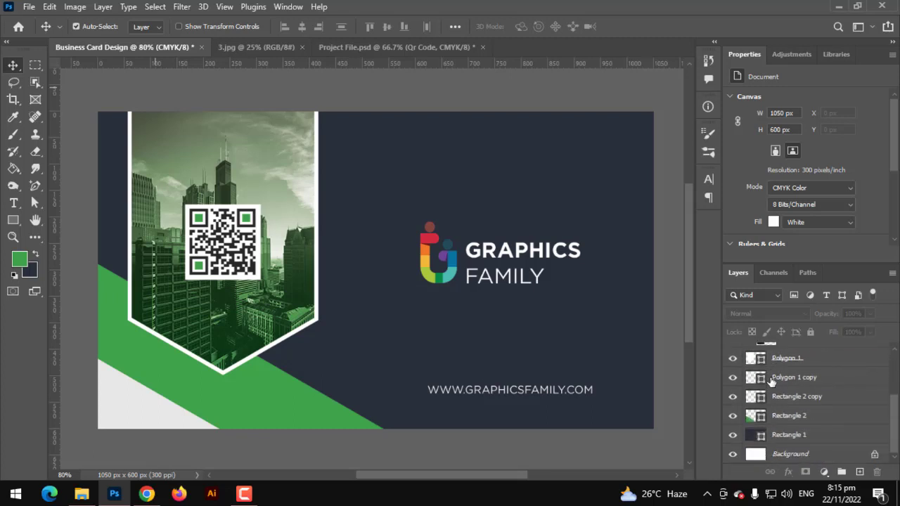
left_click(799, 454)
scroll(800, 450, "up", 1)
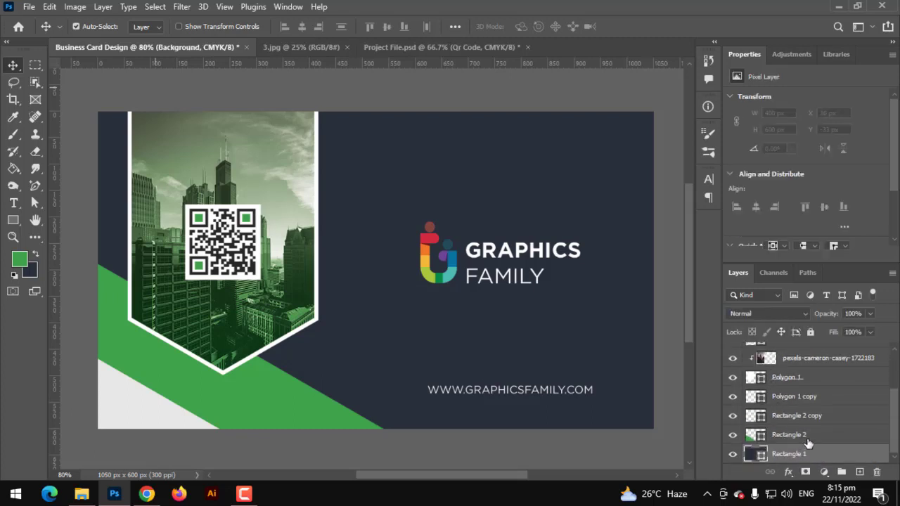
left_click(802, 454)
scroll(791, 422, "up", 3)
left_click(792, 355, "shift")
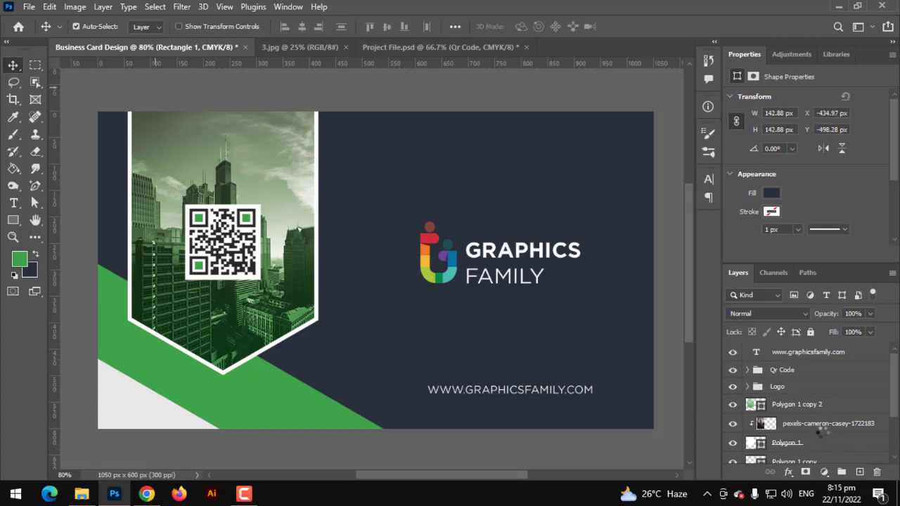
left_click(840, 471)
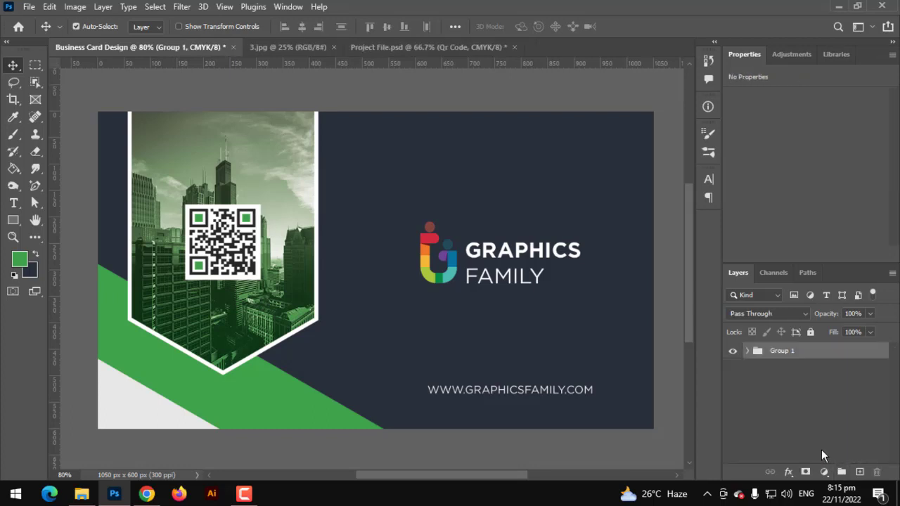
double_click(787, 354)
type("Front Side")
key("Return")
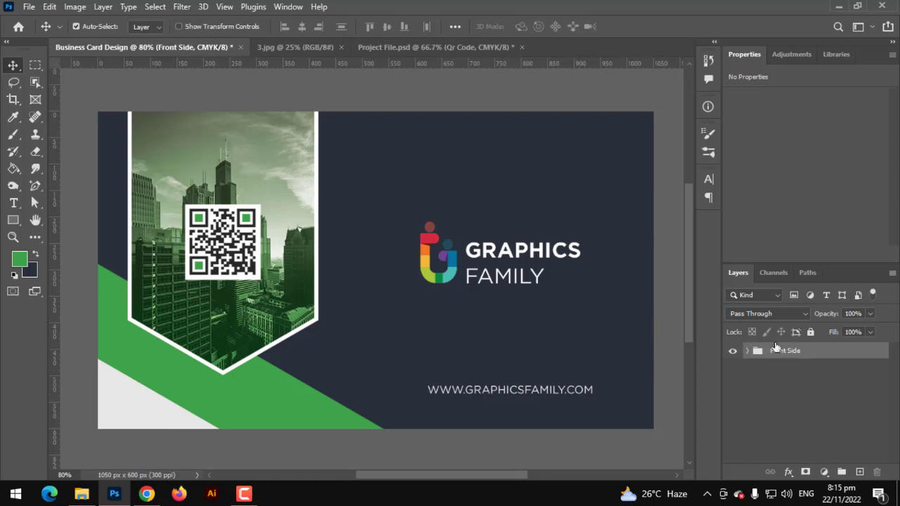
Step: Alt-drag copies of Rectangle 1 through Polygon 1 copy 2 above the Front Side group
left_click(748, 351)
scroll(809, 422, "down", 3)
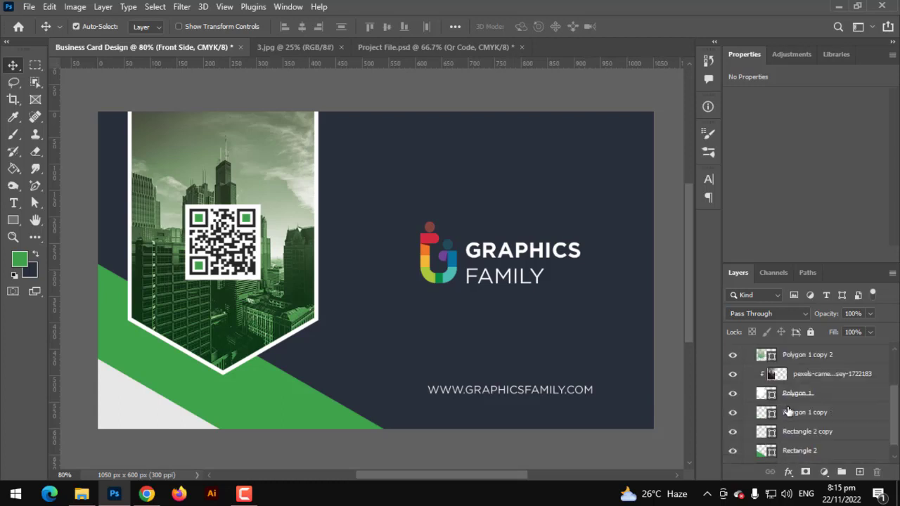
left_click(810, 454)
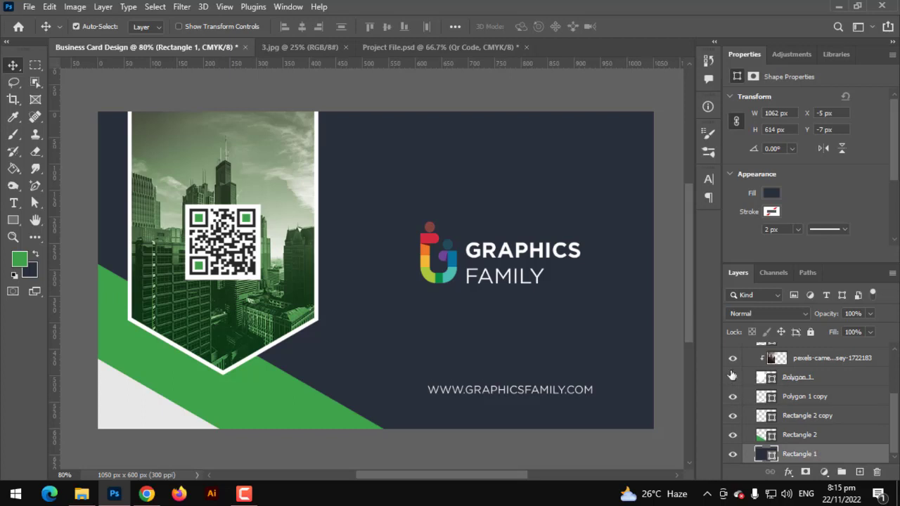
scroll(780, 400, "up", 4)
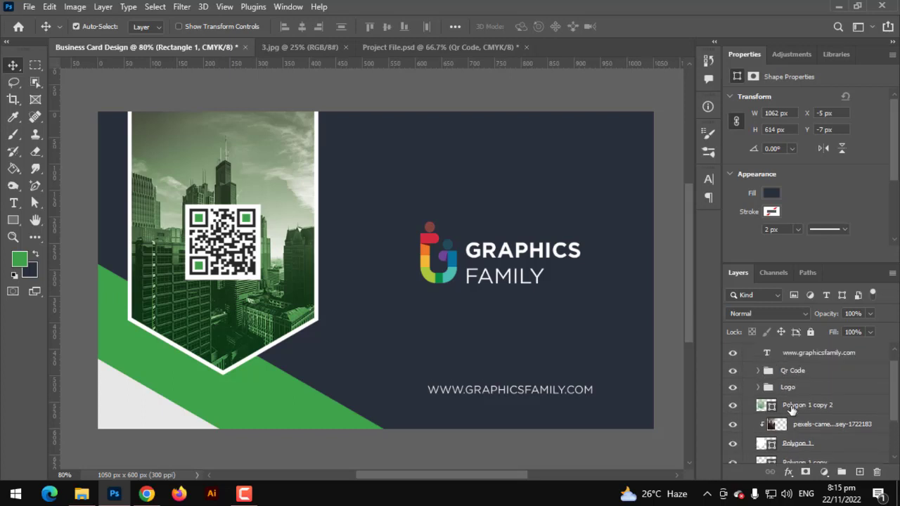
left_click(792, 411)
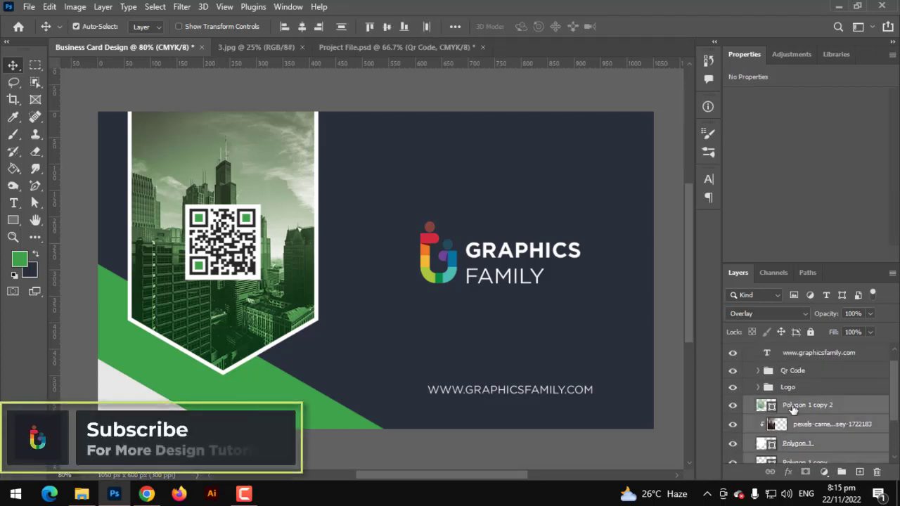
scroll(798, 411, "up", 1)
left_click_drag(799, 426, 796, 349)
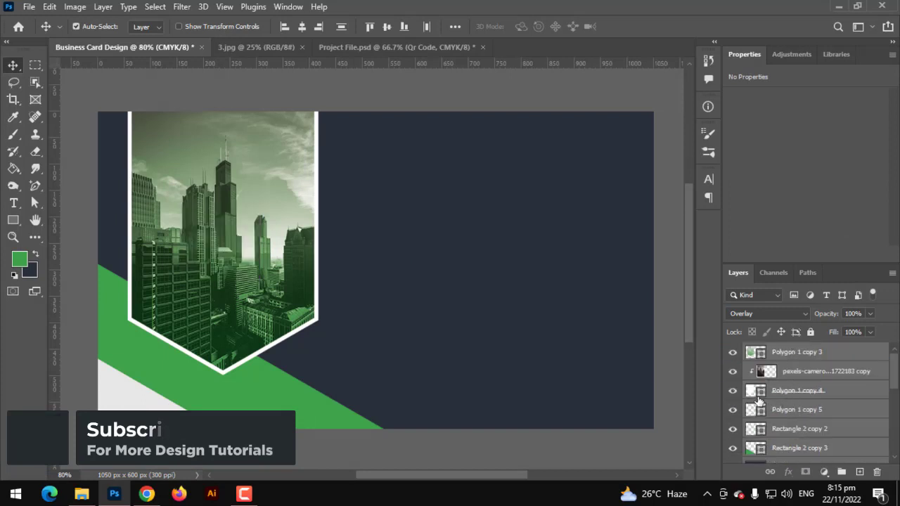
scroll(758, 421, "down", 1)
left_click(759, 446)
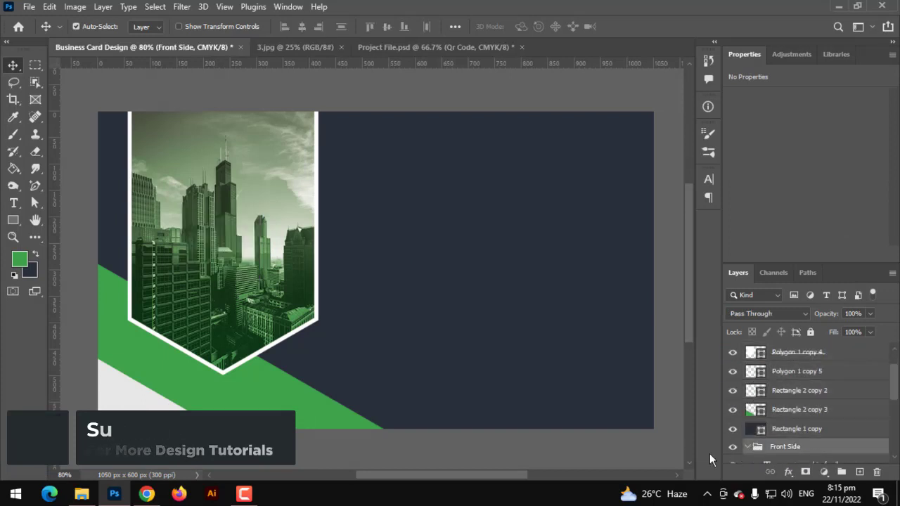
Step: Try flipping the copied frame and background layers horizontally, then cancel the transform
key("ctrl+t")
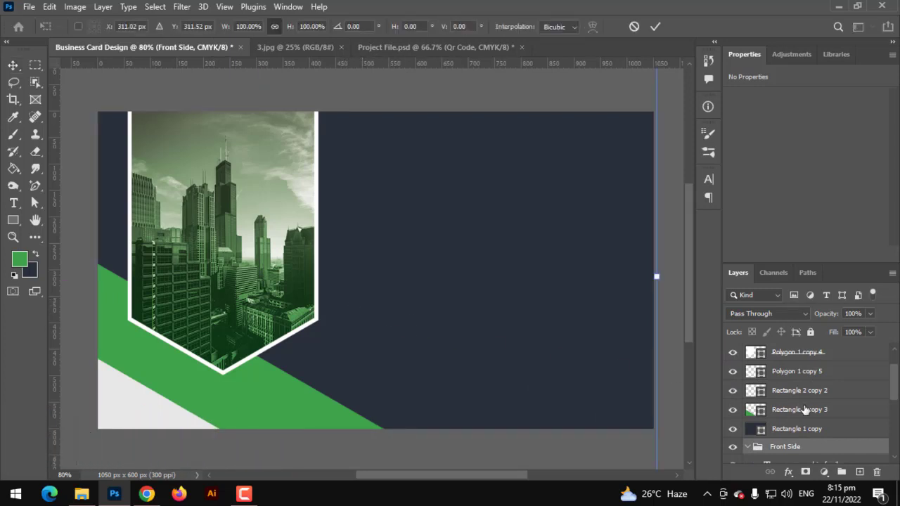
left_click(801, 415)
left_click(795, 358, "shift")
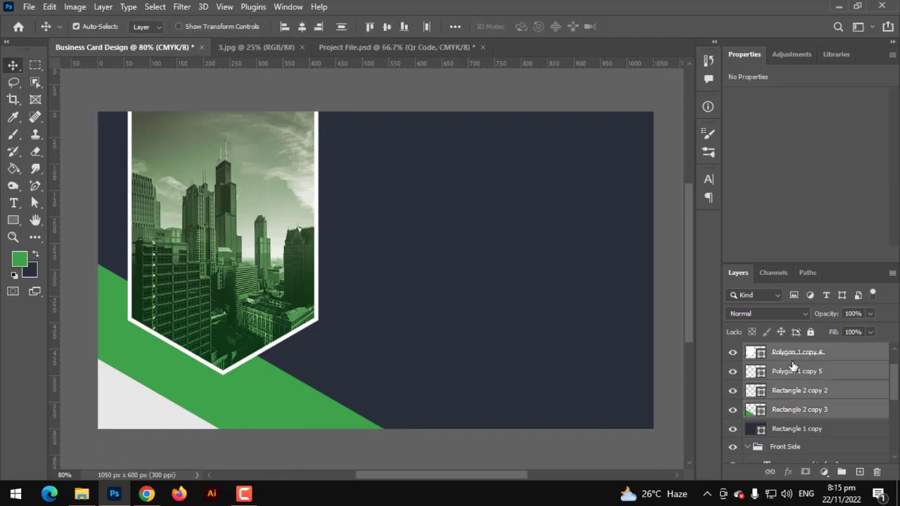
key("ctrl+t")
right_click(303, 239)
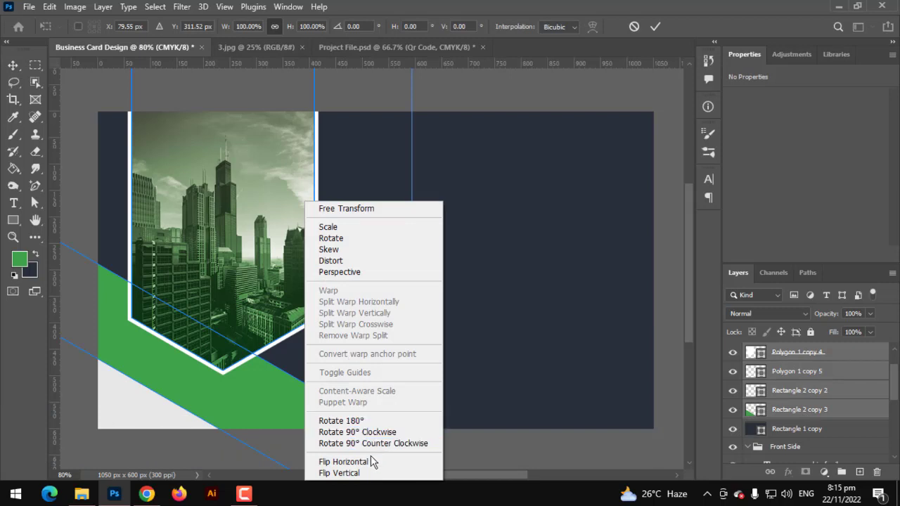
left_click(371, 462)
left_click_drag(204, 302, 576, 339)
scroll(805, 421, "up", 2)
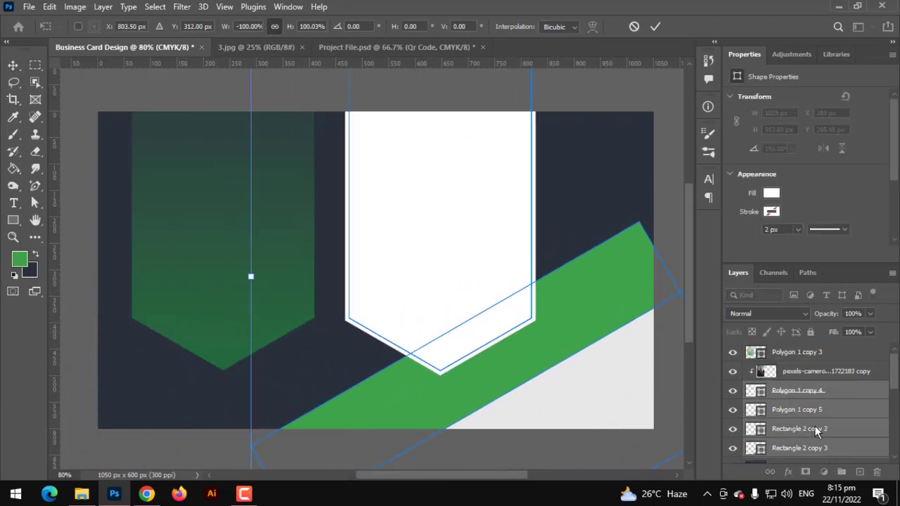
key("ctrl+z")
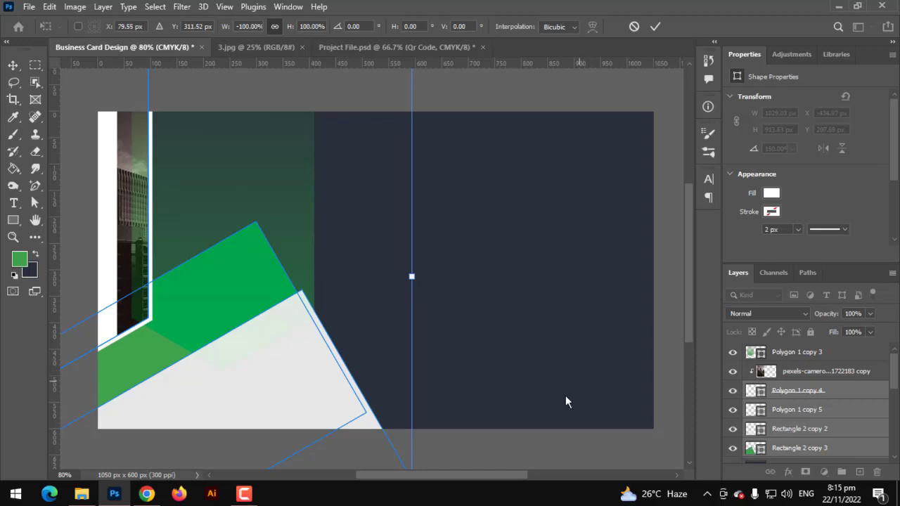
left_click(633, 26)
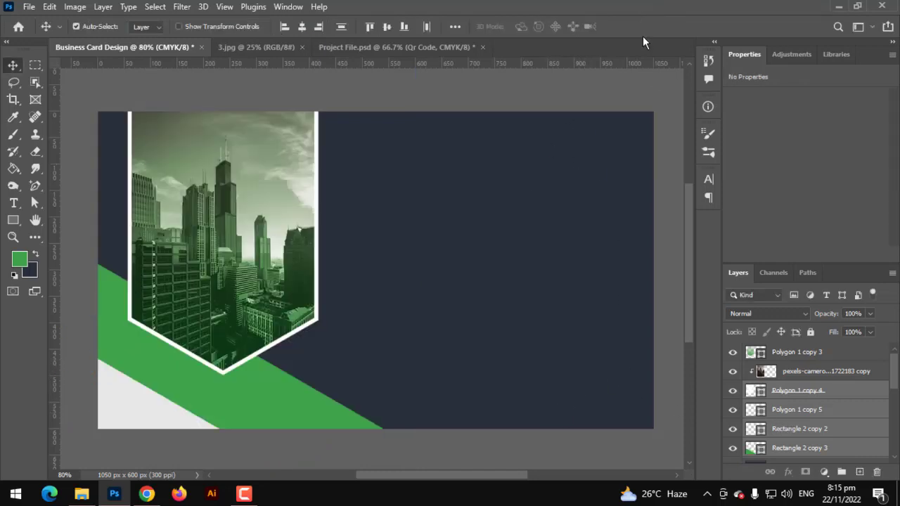
Step: Flip the banner, photo and stripe layers horizontally and align them to the card's right edge
left_click(800, 353)
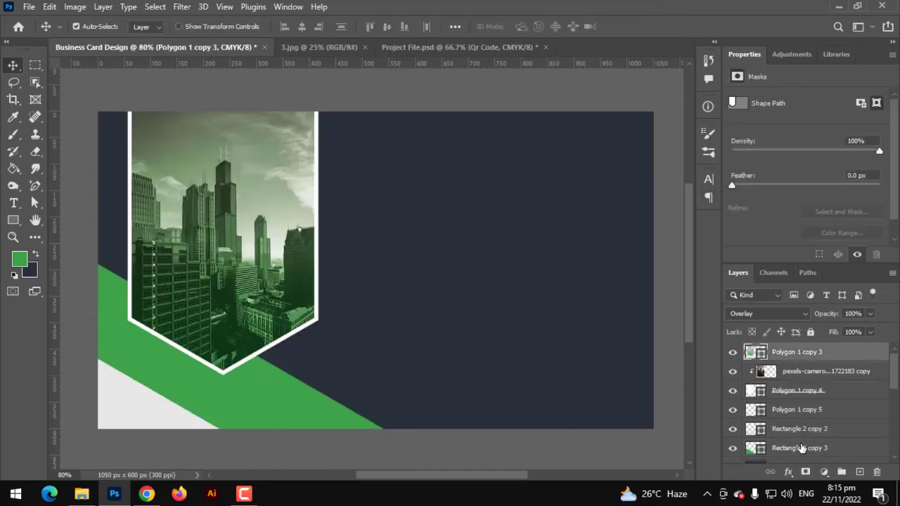
left_click(801, 448, "shift")
key("ctrl")
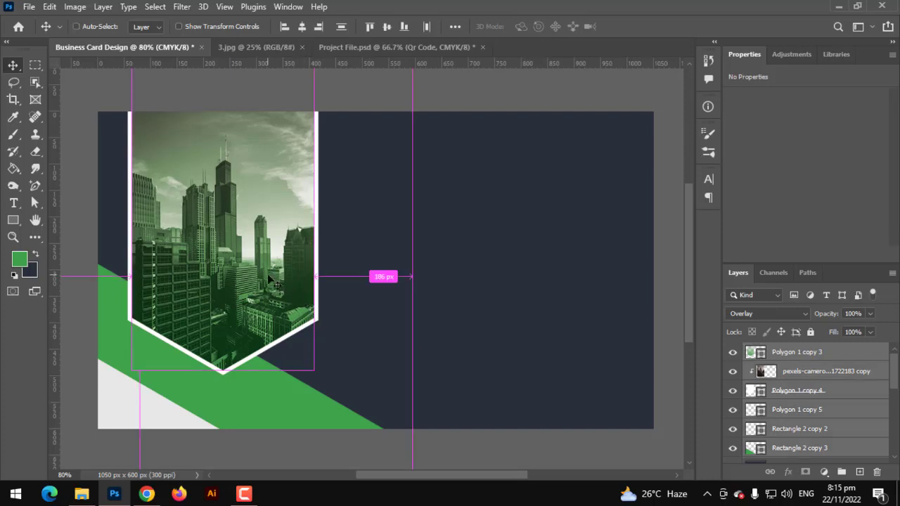
key("ctrl+t")
right_click(256, 274)
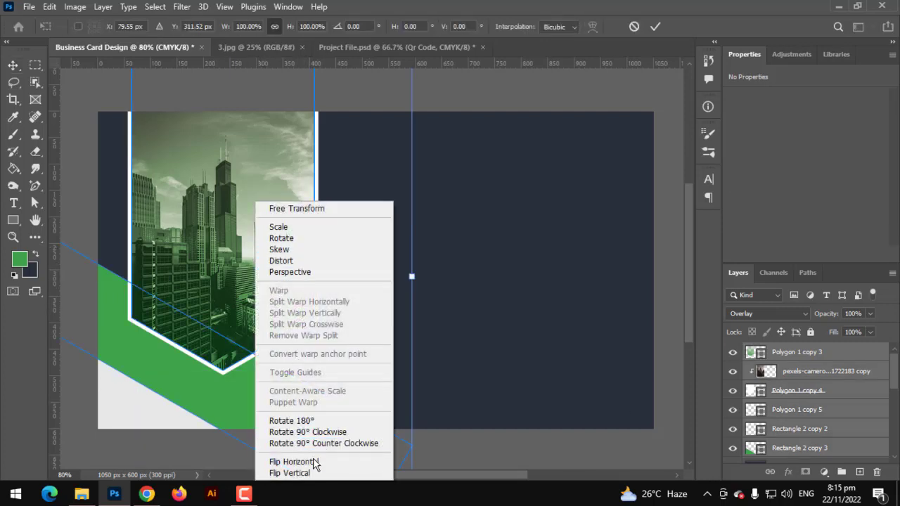
left_click(313, 461)
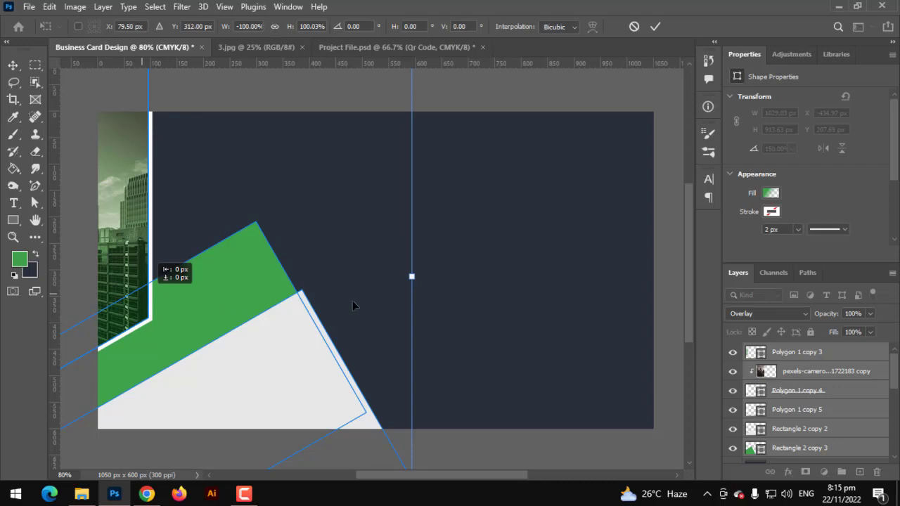
left_click_drag(123, 298, 387, 295)
mouse_move(572, 367)
left_mouse_down()
mouse_move(527, 367)
mouse_move(571, 376)
mouse_move(571, 365)
mouse_move(556, 367)
left_mouse_up()
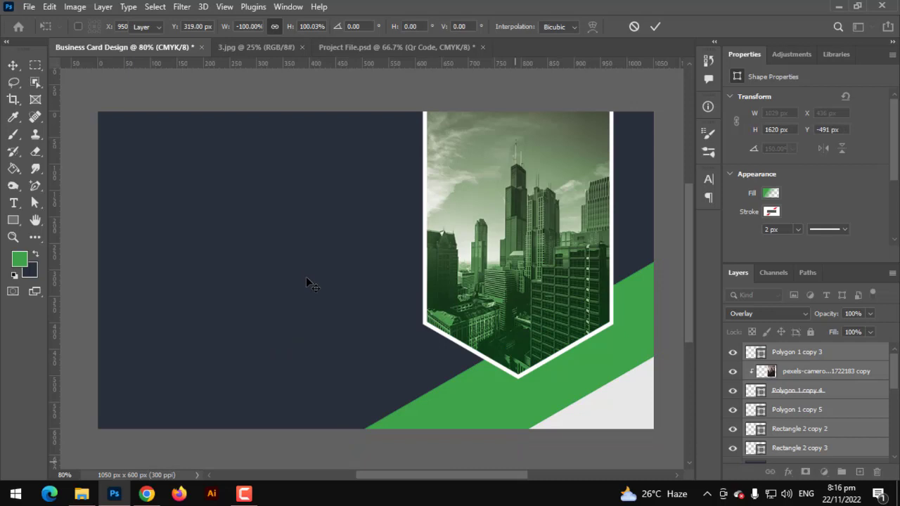
key("Return")
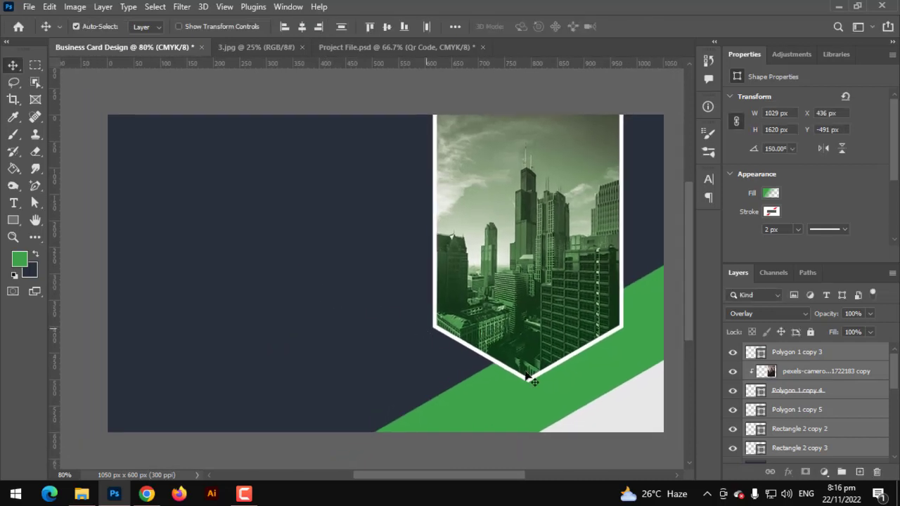
Step: Collapse the Front Side group to expose the back-side layers
scroll(752, 380, "down", 3)
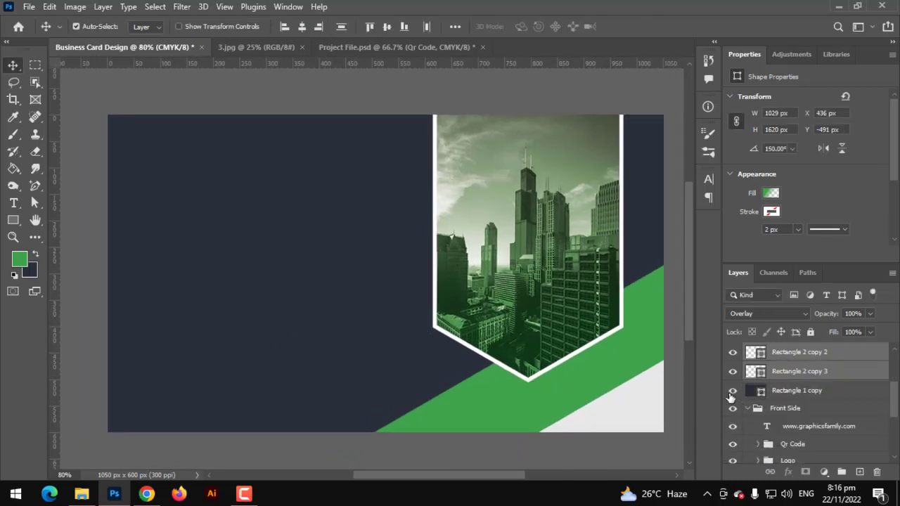
scroll(729, 396, "down", 2)
left_click(729, 394)
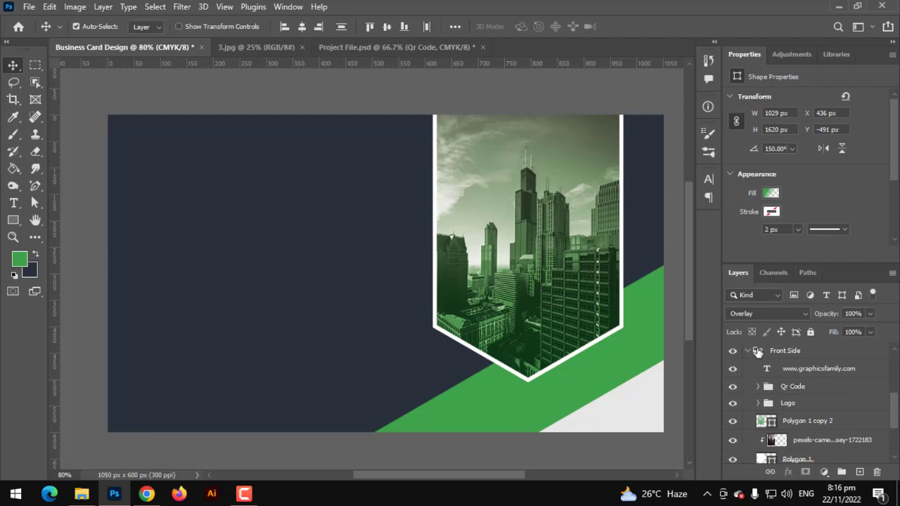
scroll(749, 354, "up", 1)
left_click(749, 354)
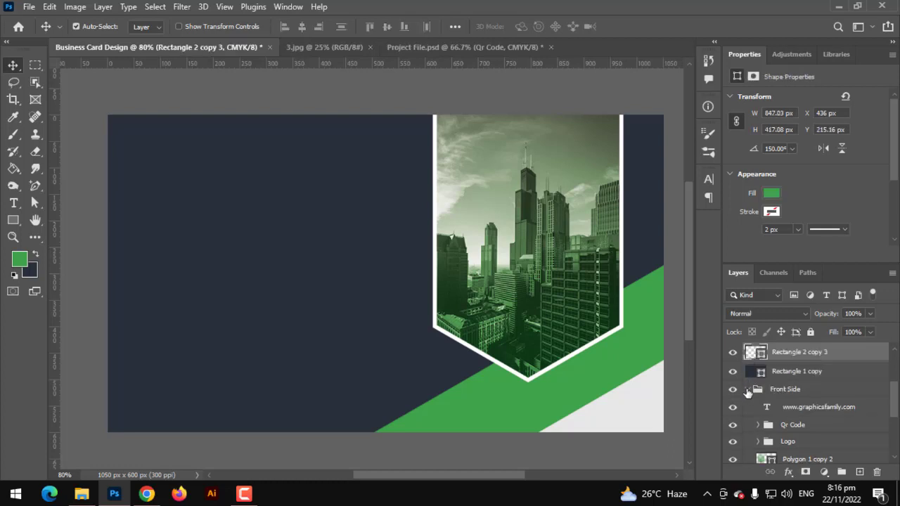
left_click(747, 389)
Step: Group the mirrored layers as 'Back Side' and hide the group
left_click(773, 440)
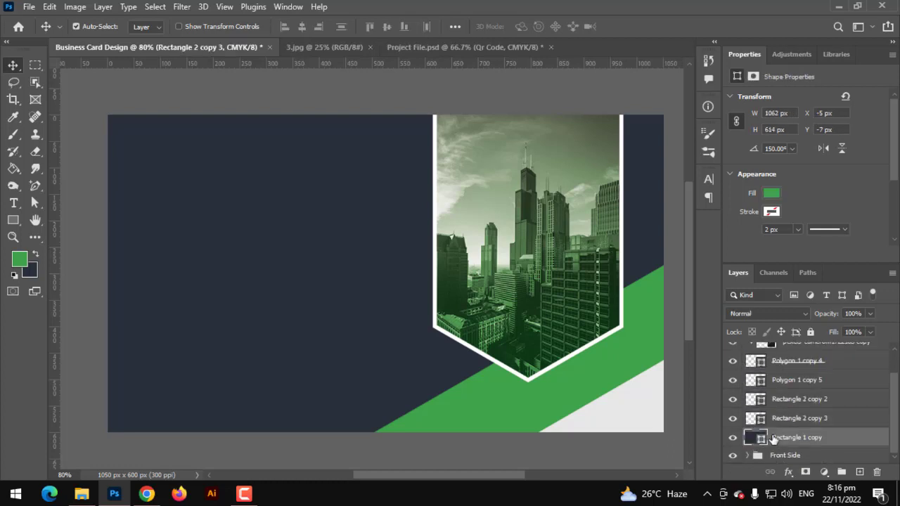
scroll(786, 436, "up", 1)
left_click(788, 357, "shift")
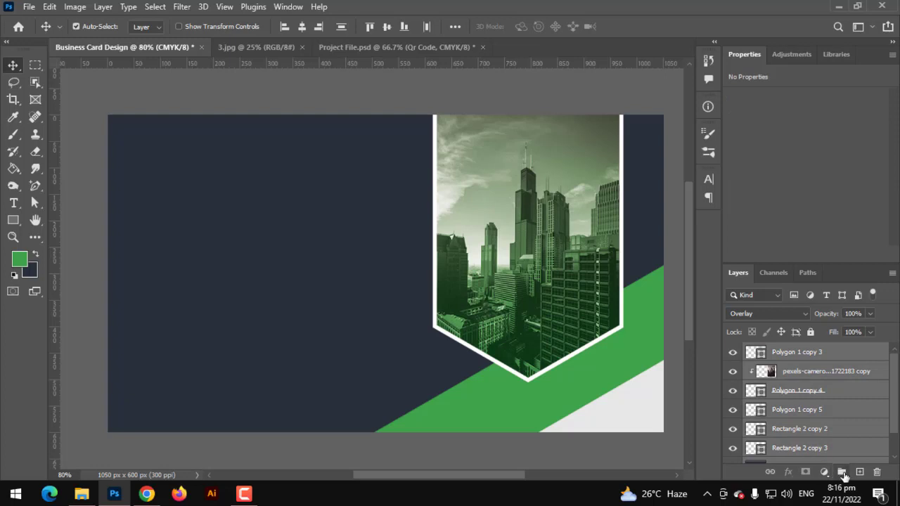
left_click(841, 472)
double_click(783, 351)
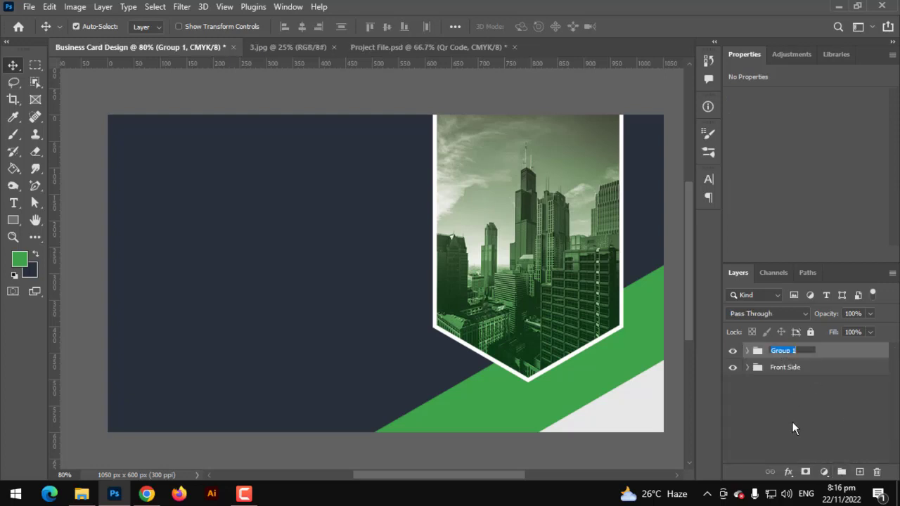
type("Back Side")
key("Return")
left_click(733, 350)
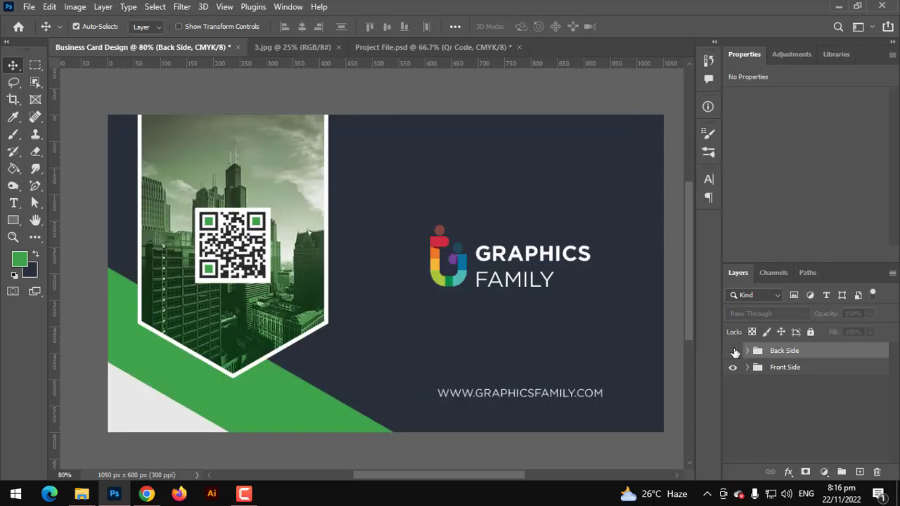
Step: Hide the Back Side group to view the front design and expand the Front Side group
left_click(733, 351)
left_click(733, 350)
left_click(733, 351)
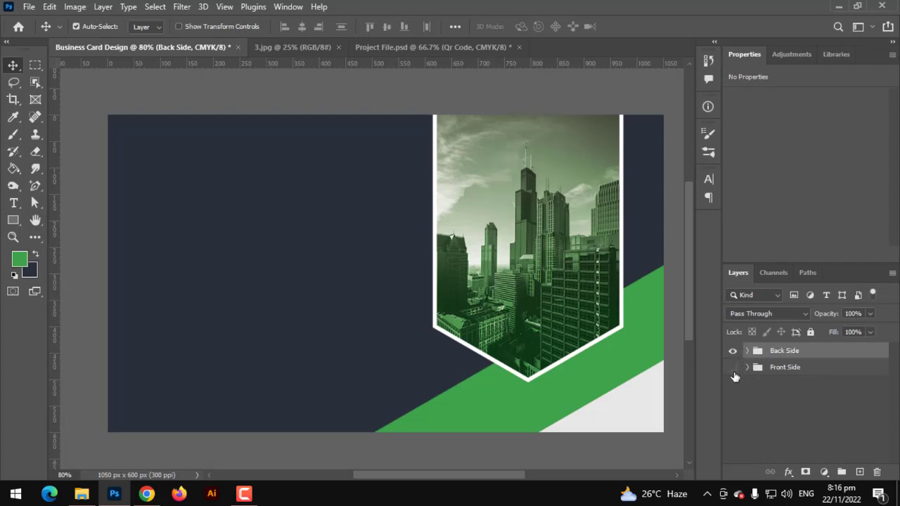
left_click(733, 352)
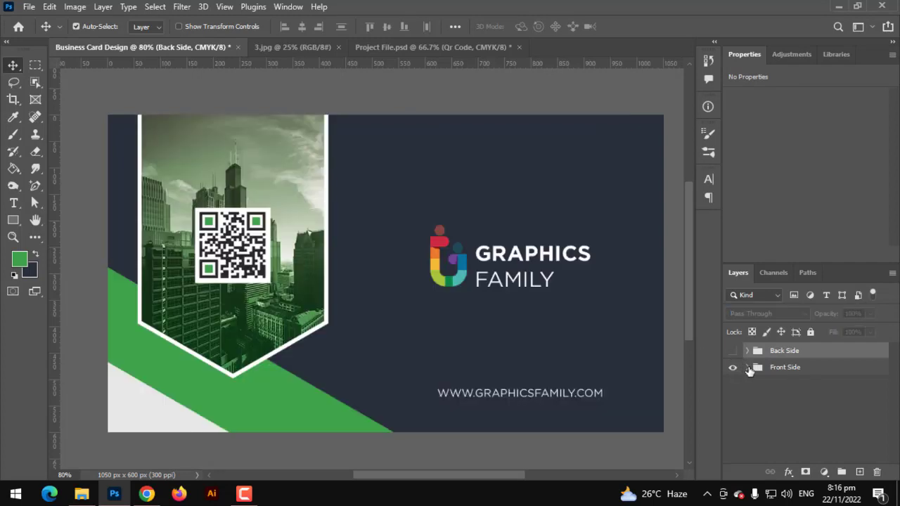
left_click(748, 368)
scroll(802, 443, "down", 3)
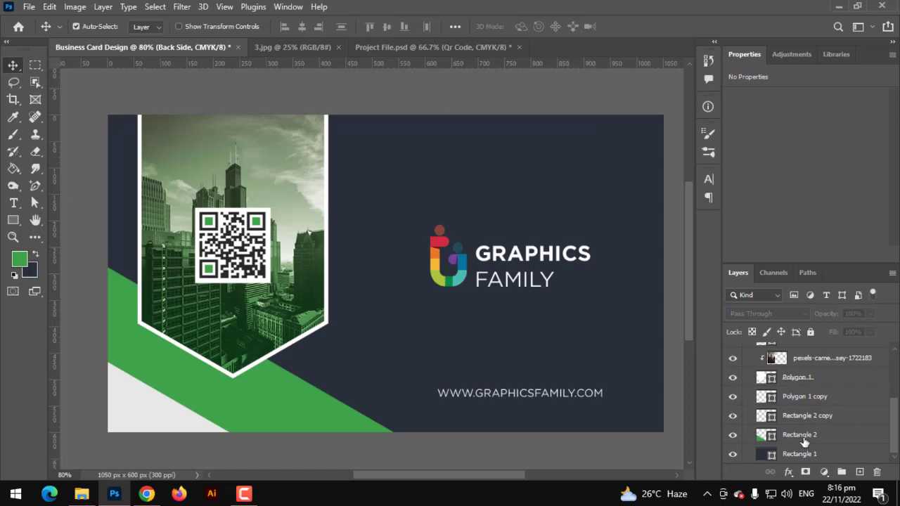
Step: Move the Qr Code group below the Logo group in the Front Side layers
left_click(804, 439)
scroll(804, 433, "up", 3)
left_click(800, 411, "shift")
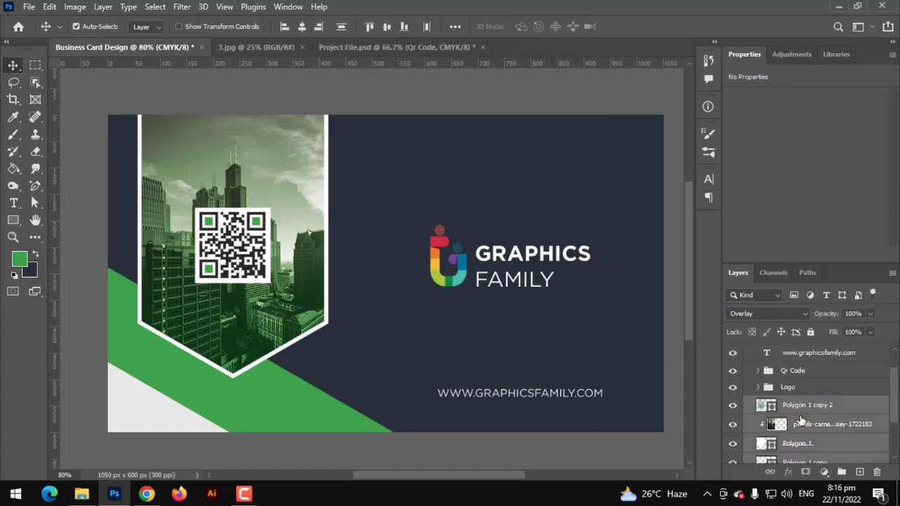
key("ctrl+t")
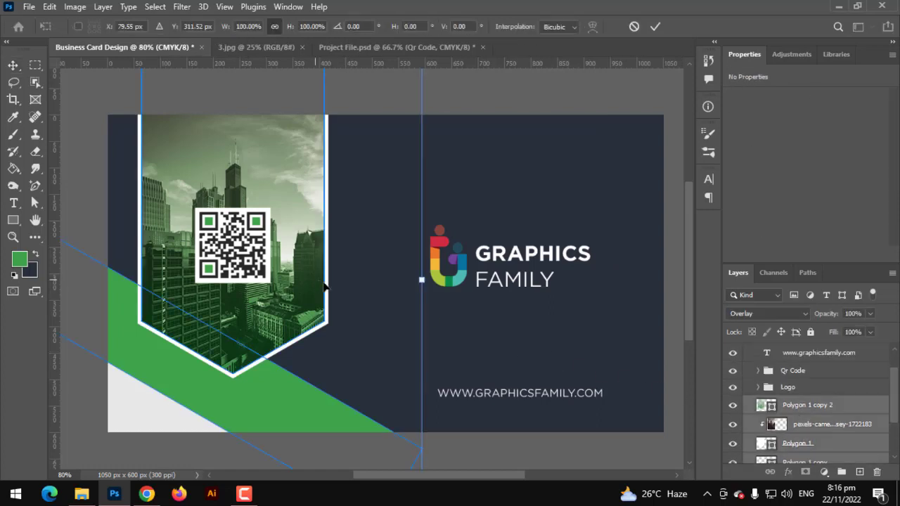
key("Return")
left_click(790, 388)
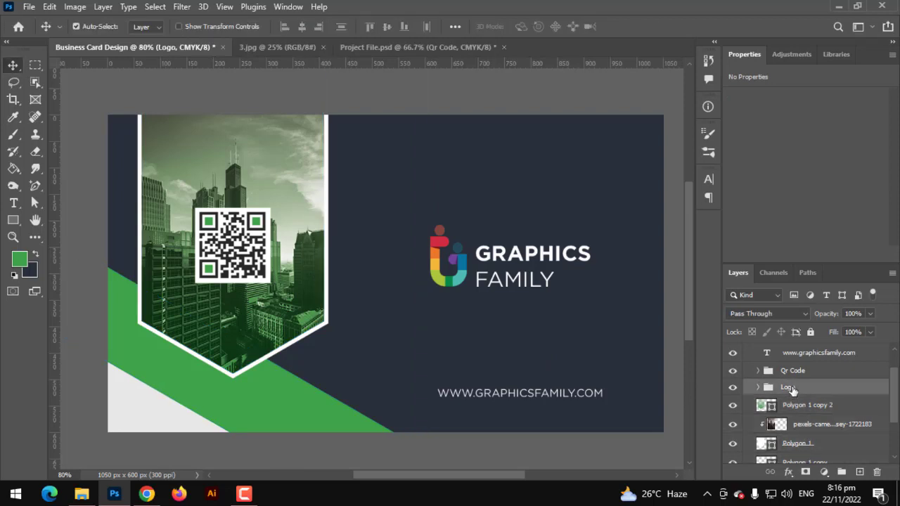
left_click_drag(795, 372, 800, 407)
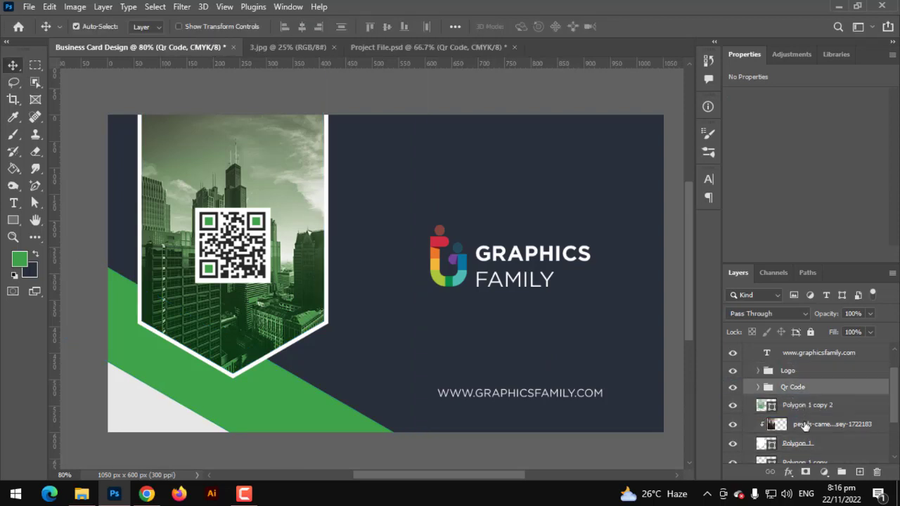
Step: Shift the front city banner and stripe layers about 29 px right
scroll(803, 429, "down", 2)
left_click(799, 453, "shift")
key("ctrl+t")
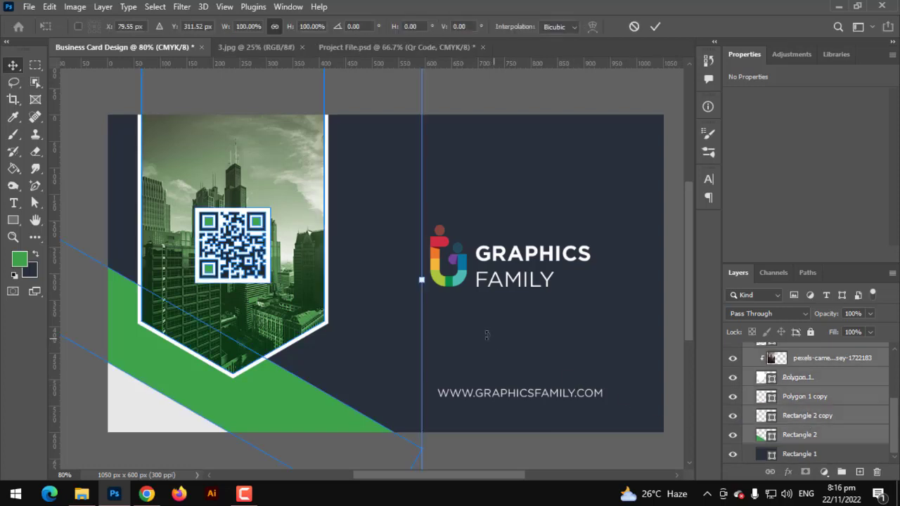
left_click_drag(292, 301, 304, 302)
key("Return")
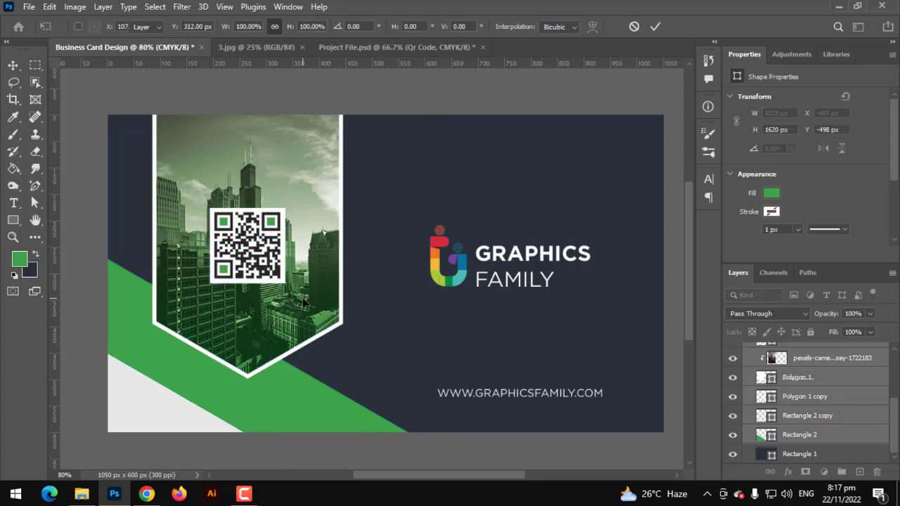
Step: Collapse the Front Side group and make the Back Side group visible again
scroll(766, 404, "up", 3)
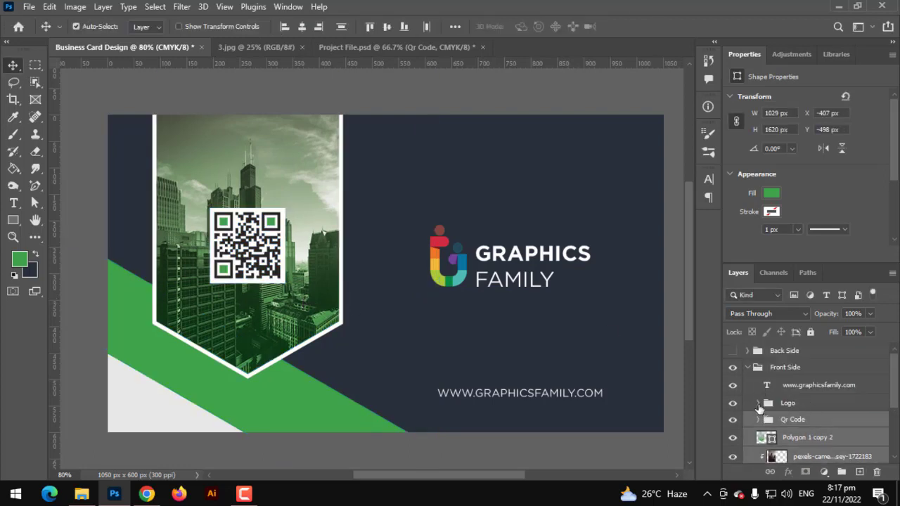
left_click(750, 368)
left_click(732, 350)
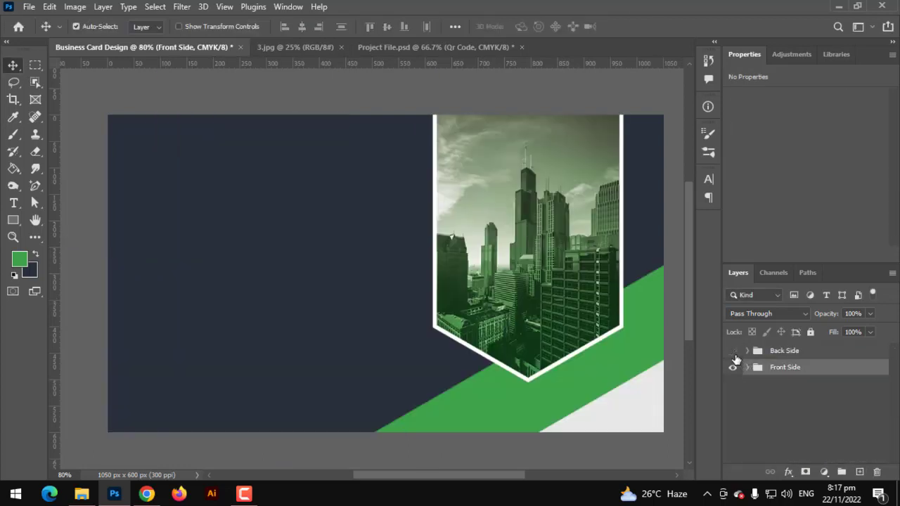
left_click(734, 355)
left_click(733, 354)
left_click(733, 353)
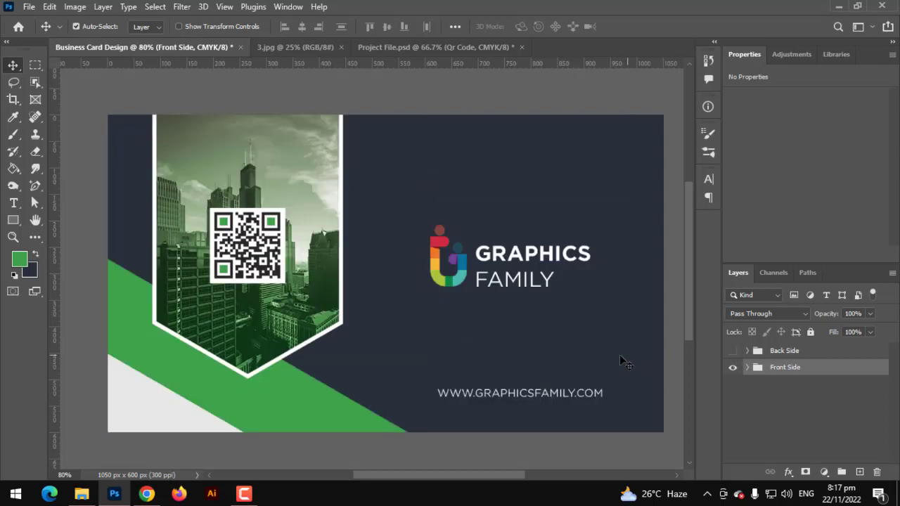
left_click(733, 351)
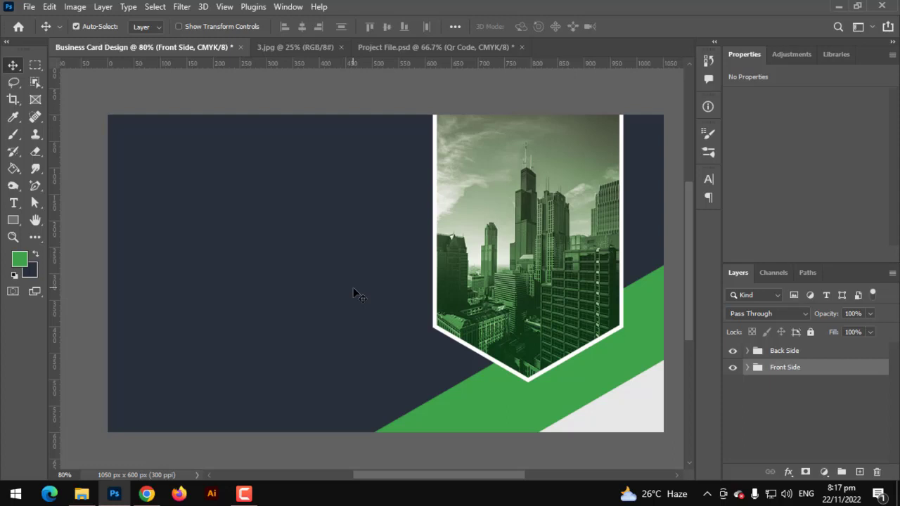
Step: Paste the Contact Information group with its red-circled icons and resize it on the card's left
key("ctrl+v")
key("ctrl+t")
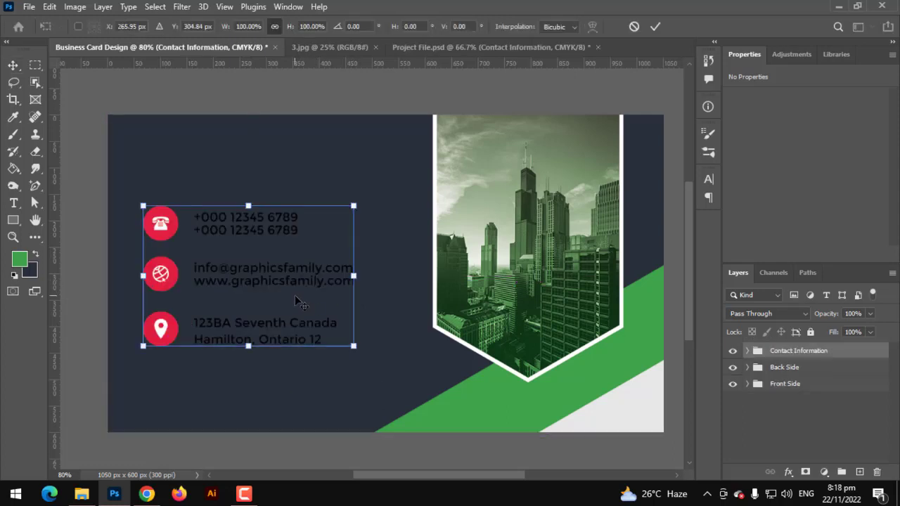
scroll(296, 301, "up", 3)
left_click_drag(297, 334, 362, 360)
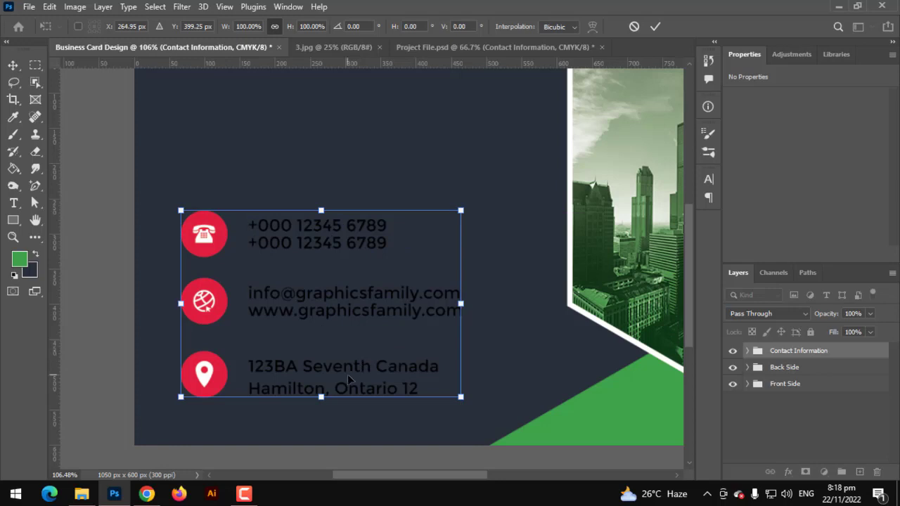
key("Return")
scroll(228, 353, "up", 3)
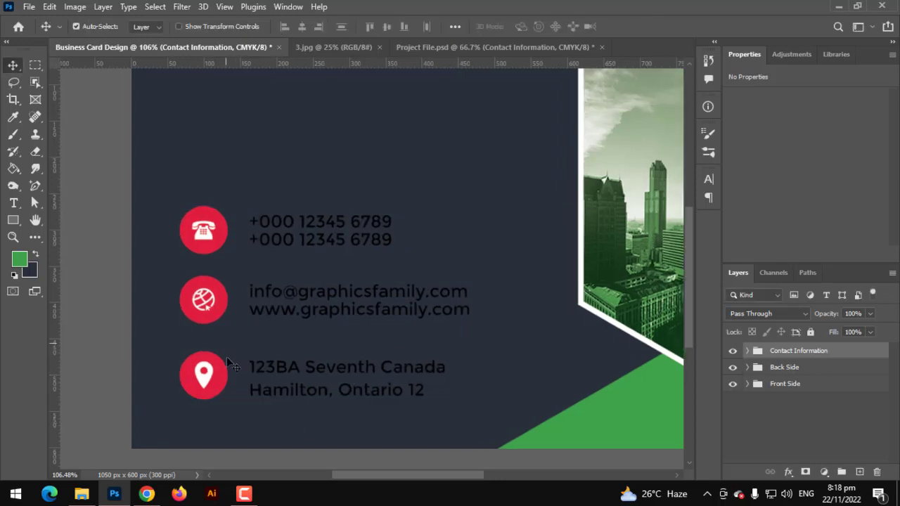
left_click(215, 295)
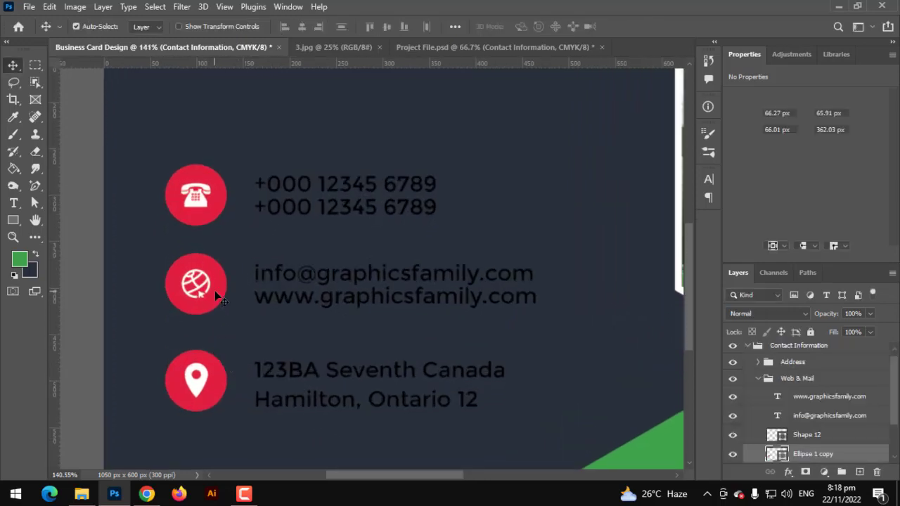
Step: Delete the phone icon's red circle and draw a hexagon over it with the Polygon tool
left_click(203, 210)
key("Delete")
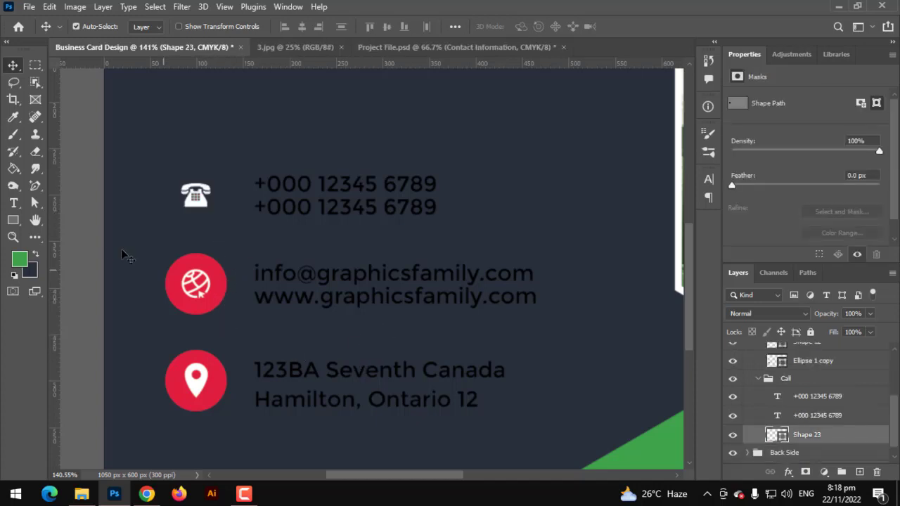
left_click(13, 222)
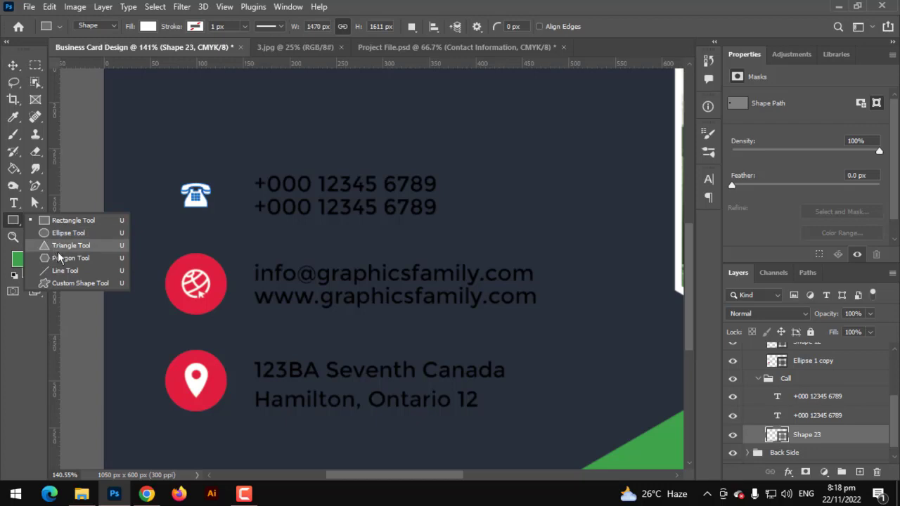
left_click(75, 249)
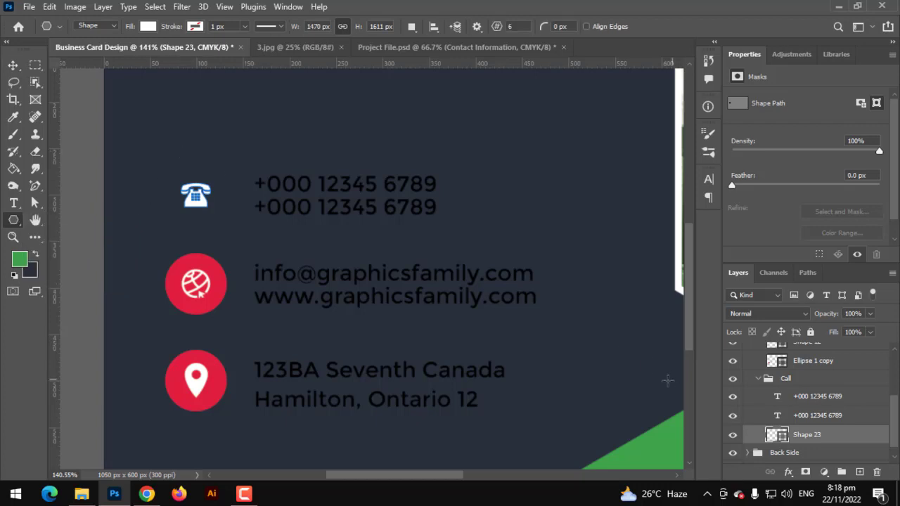
left_click(801, 416)
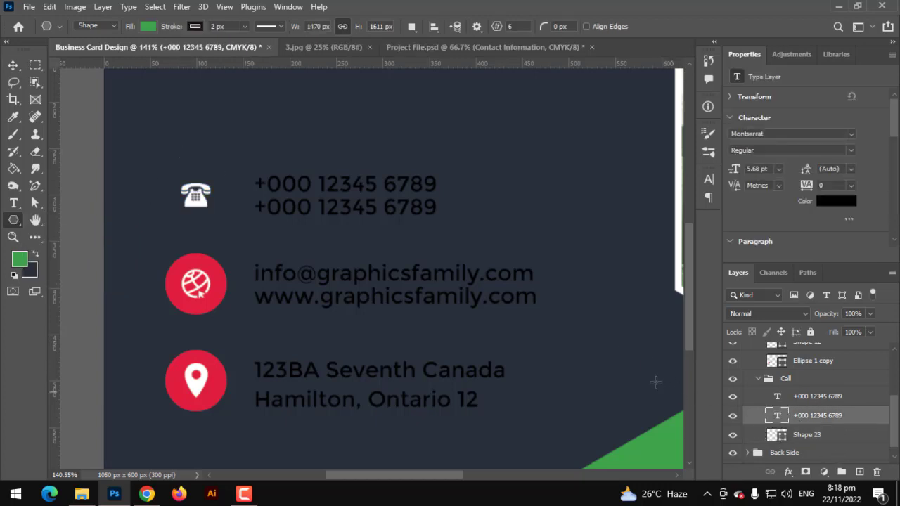
left_click_drag(186, 151, 257, 243)
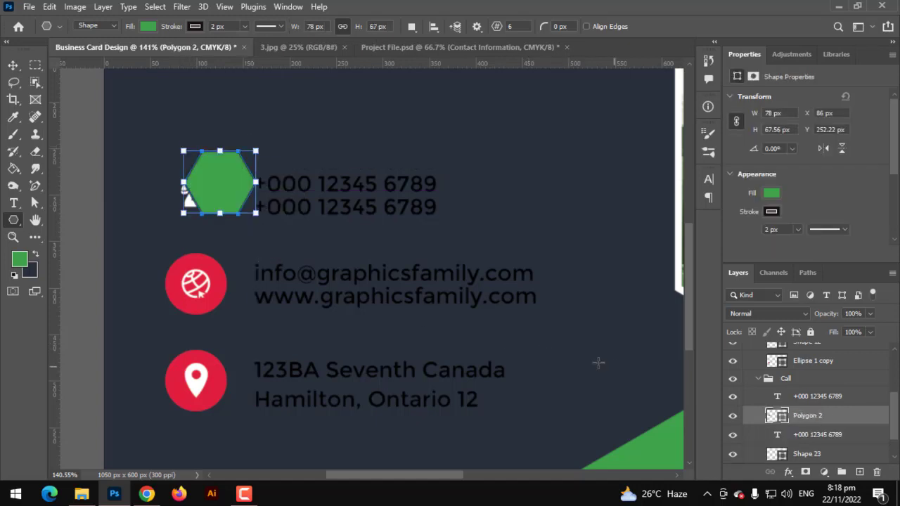
Step: Remove the hexagon's stroke and rotate it 90 degrees
left_click(195, 26)
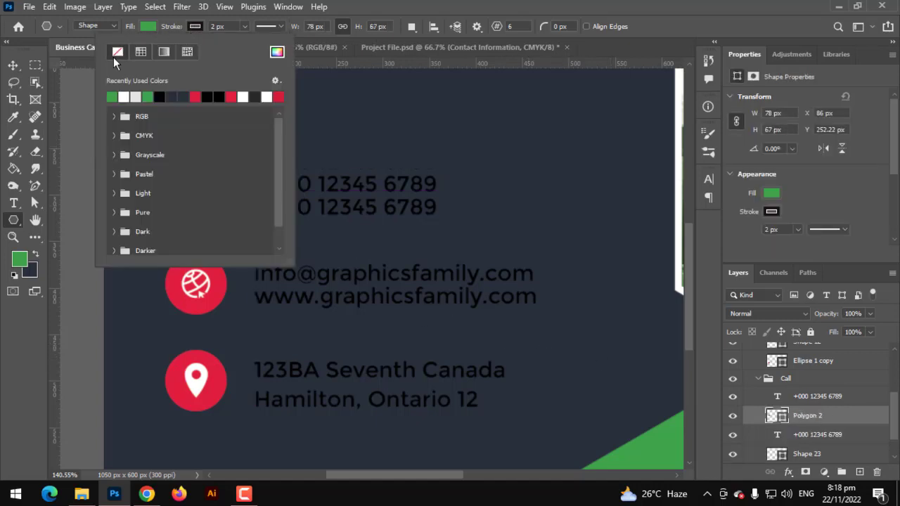
left_click(113, 57)
left_click(72, 90)
key("ctrl+t")
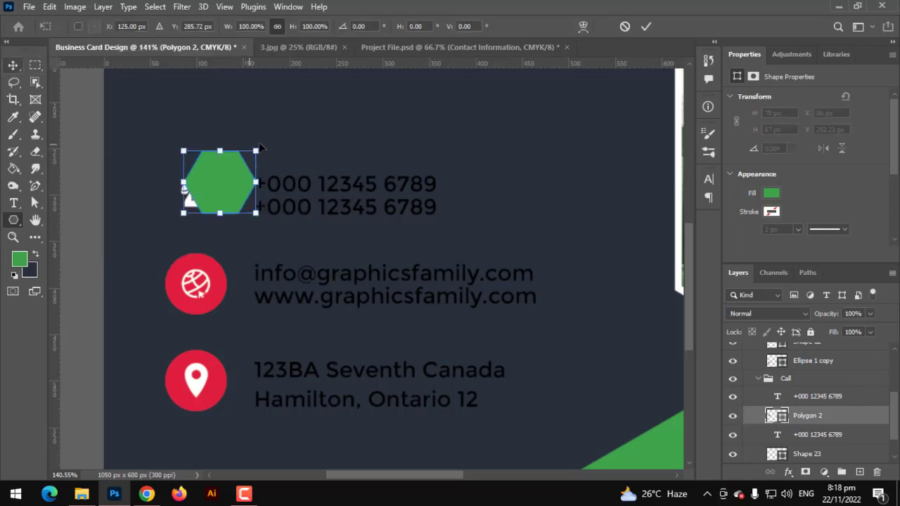
left_click_drag(265, 145, 250, 219)
key("Return")
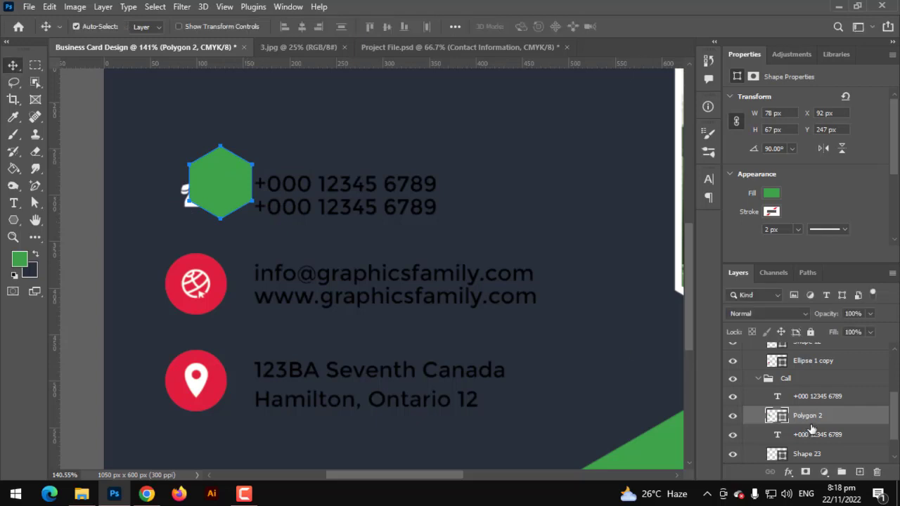
Step: Place the hexagon beneath the phone symbol, centre it, and scale it to 90%
left_click_drag(806, 416, 807, 444)
left_click_drag(239, 193, 218, 204)
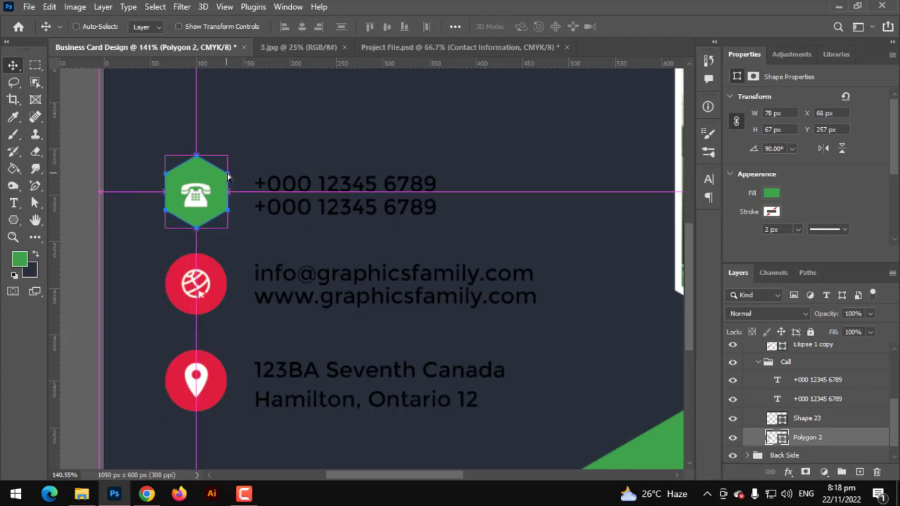
key("t")
key("v")
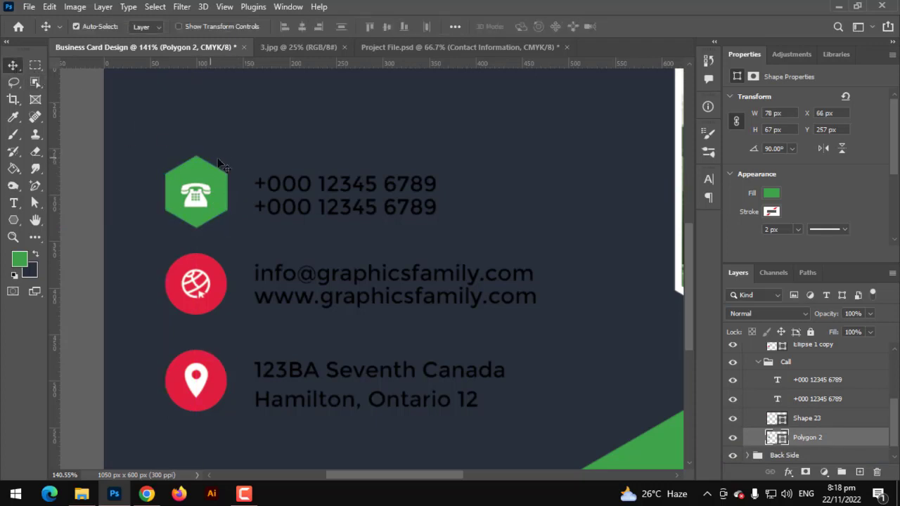
key("ctrl+t")
left_click_drag(225, 158, 221, 163)
key("Return")
scroll(216, 185, "up", 3)
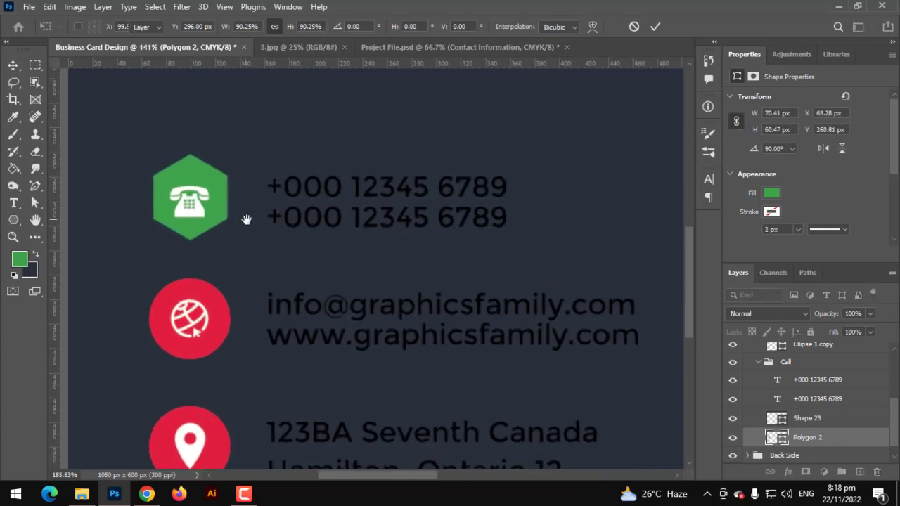
Step: Nudge the phone hexagon down and delete the globe and location icons' red circles
left_click_drag(249, 179, 249, 183)
left_click_drag(297, 250, 294, 206)
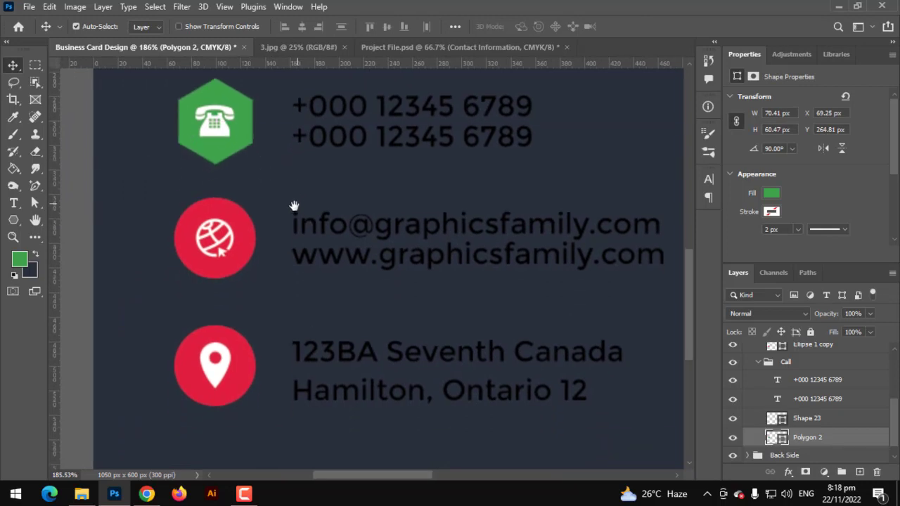
left_click(242, 244)
key("Delete")
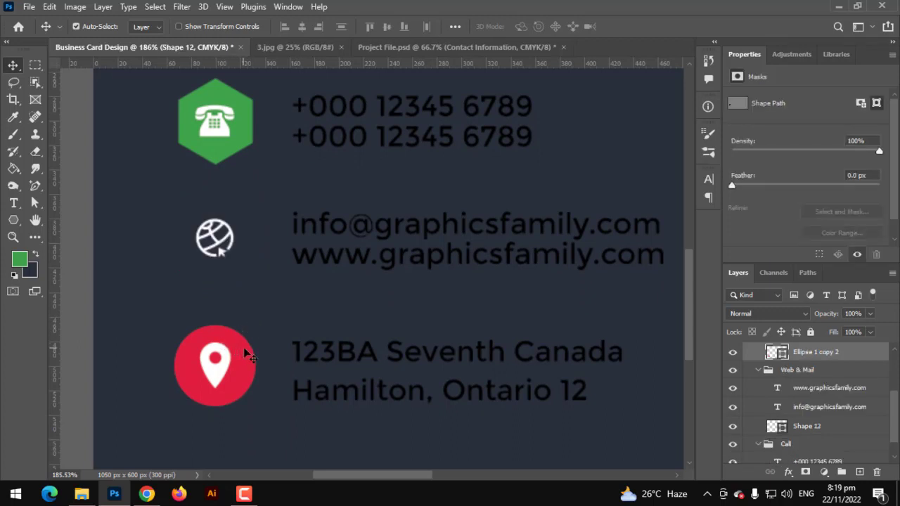
left_click(245, 354)
key("Delete")
scroll(824, 410, "up", 1)
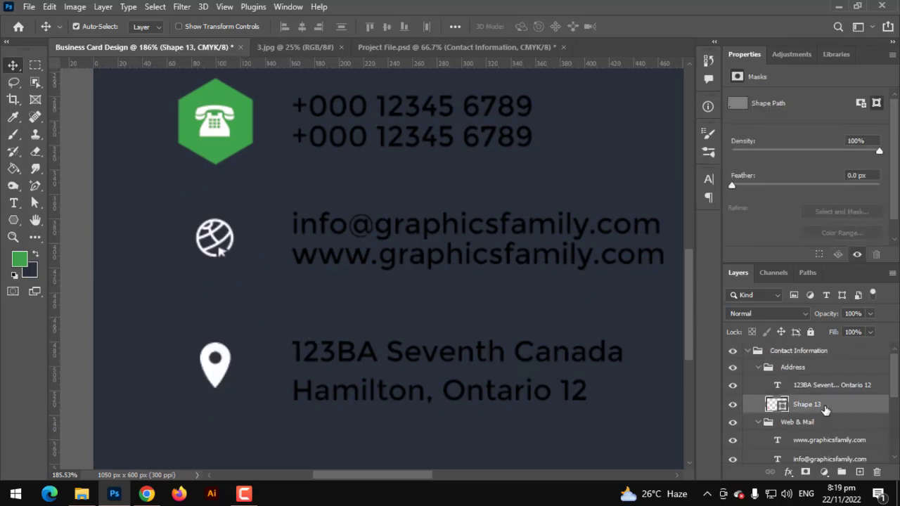
scroll(825, 409, "down", 5)
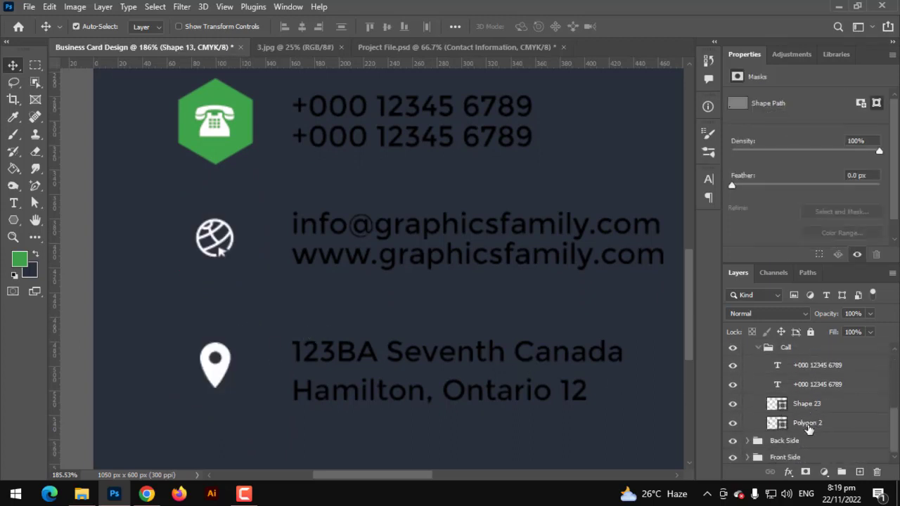
Step: Try moving the hexagon onto the globe, then undo and restore it behind the phone symbol
left_click(808, 426)
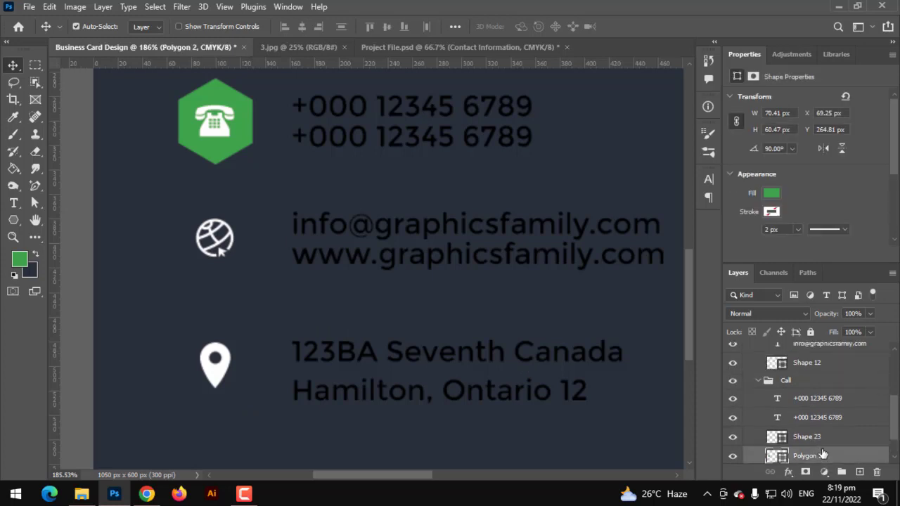
left_click_drag(823, 455, 808, 376)
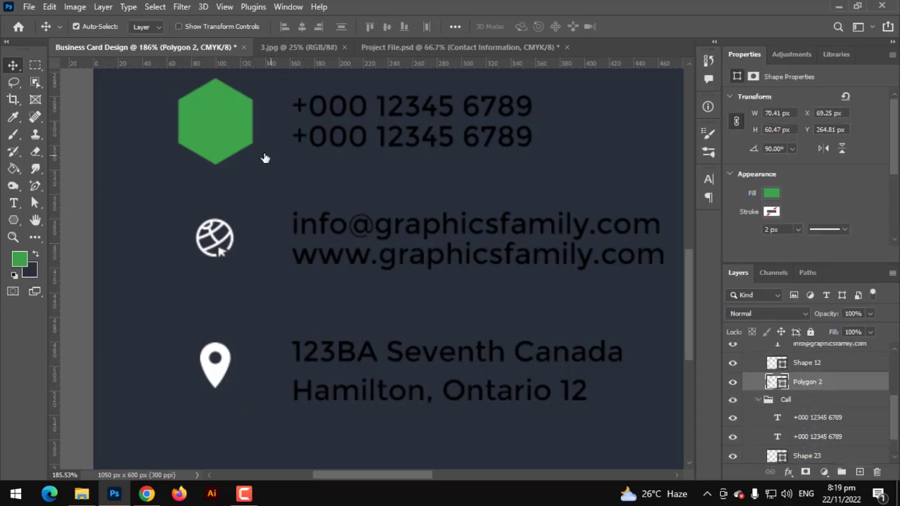
key("ctrl+t")
left_click_drag(241, 140, 242, 242)
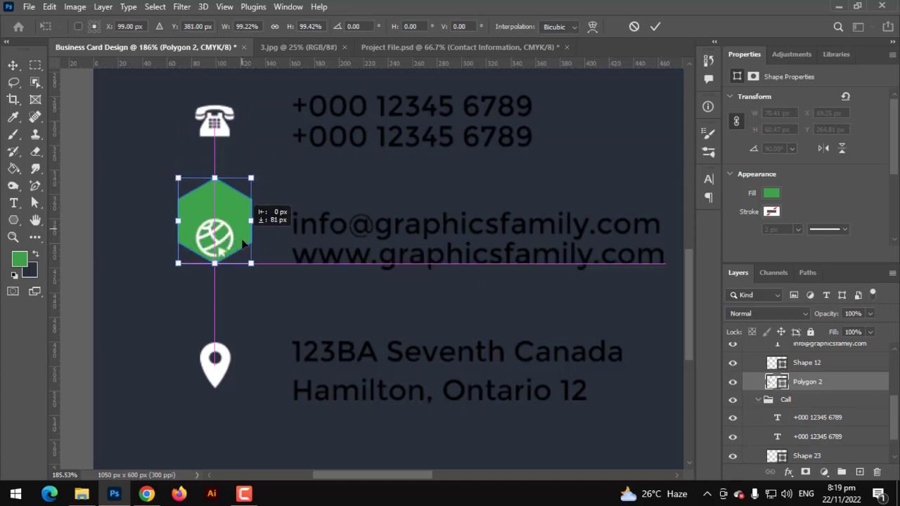
key("ctrl+z")
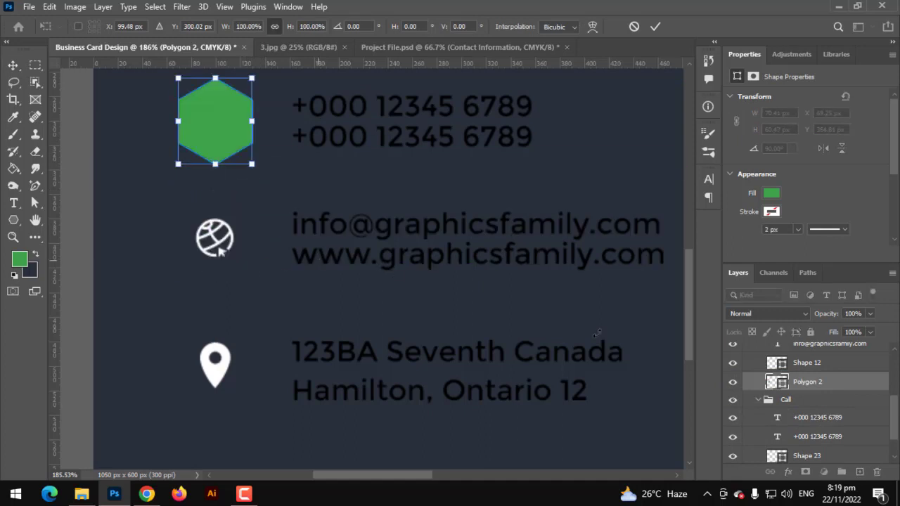
scroll(596, 333, "down", 1)
scroll(798, 429, "down", 2)
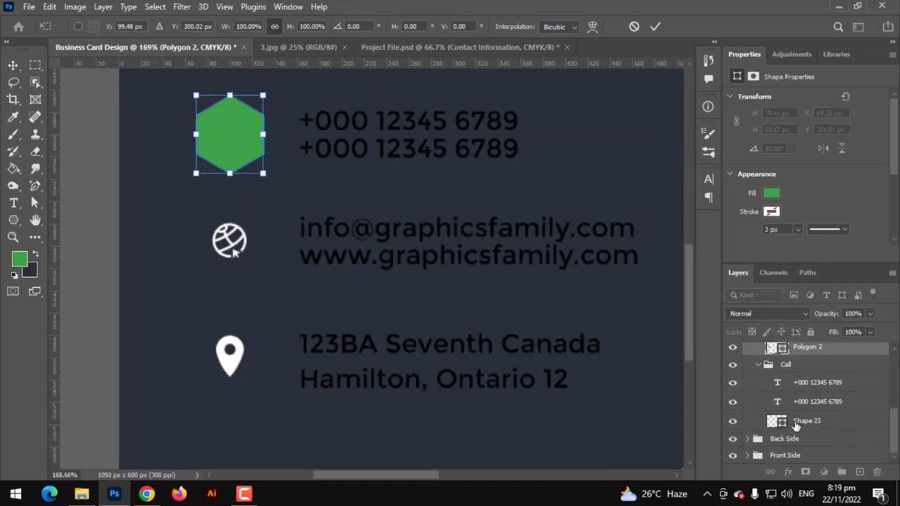
left_click(632, 28)
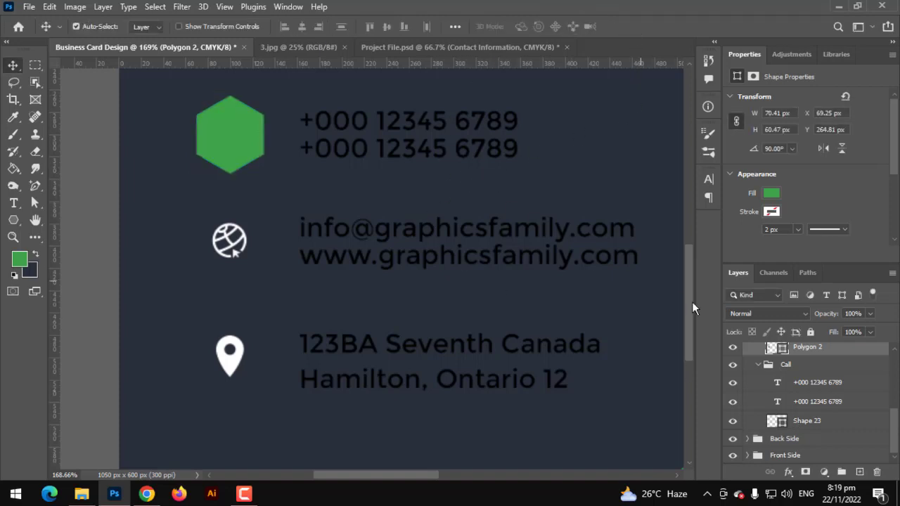
key("ctrl+shift+bracketleft")
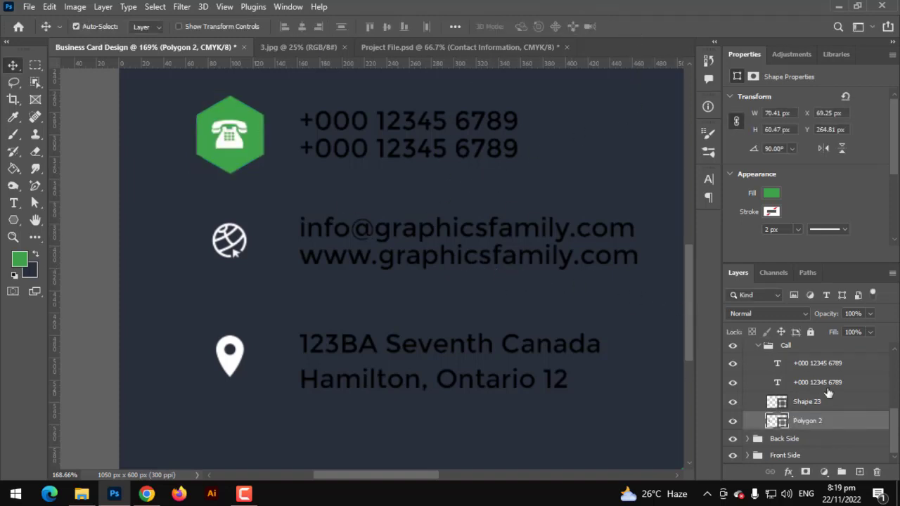
scroll(815, 421, "up", 2)
Step: Duplicate the hexagon above the Call group and move the copy onto the globe icon
left_click_drag(815, 460, 793, 371)
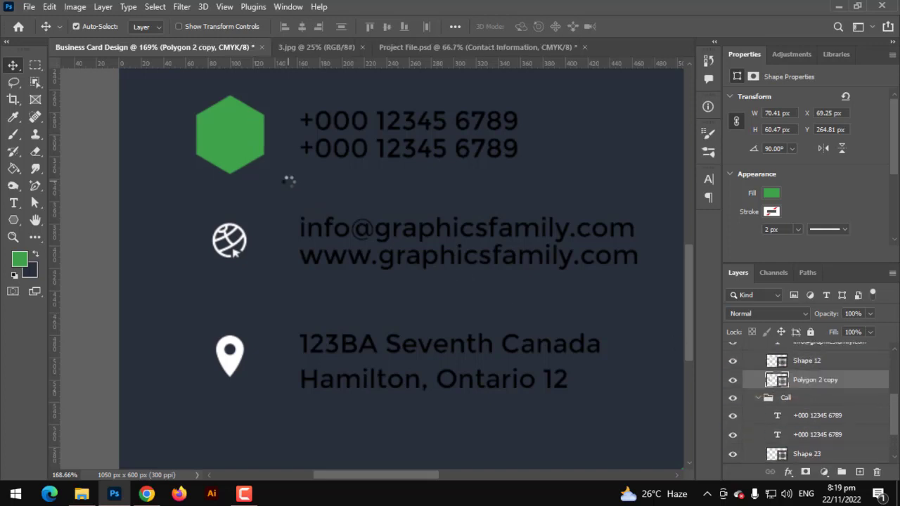
key("ctrl+r")
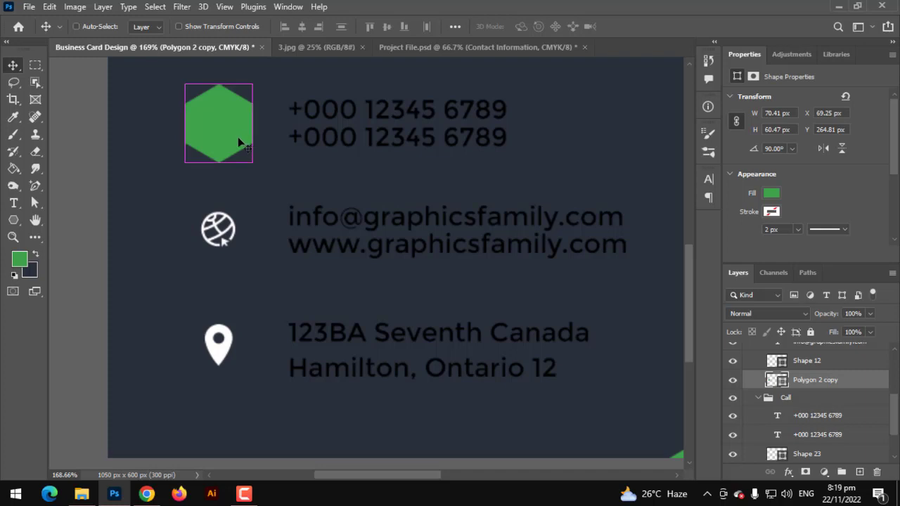
key("ctrl+alt+t")
left_click_drag(239, 130, 235, 237)
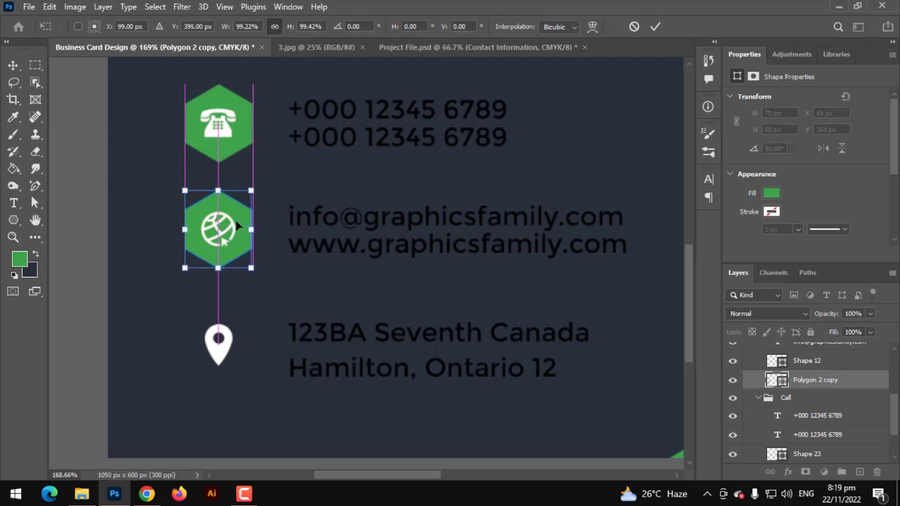
key("Return")
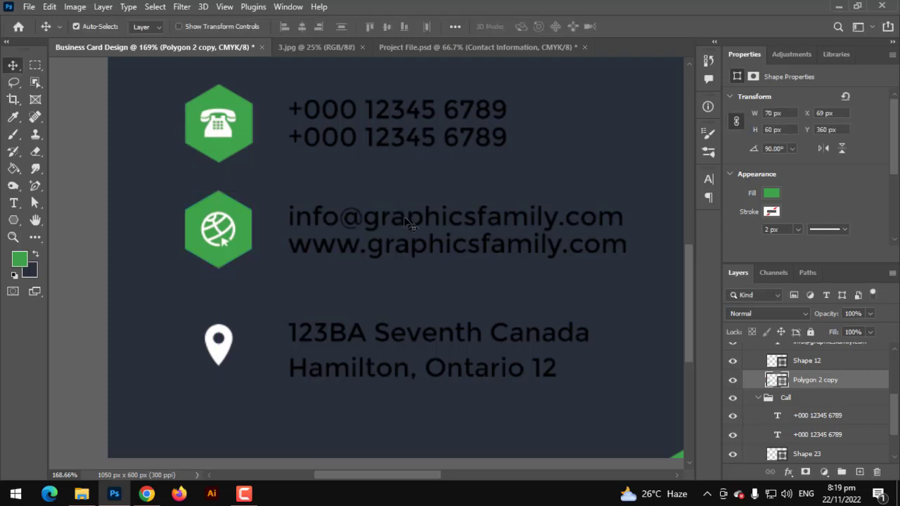
scroll(453, 244, "down", 1)
scroll(823, 434, "up", 2)
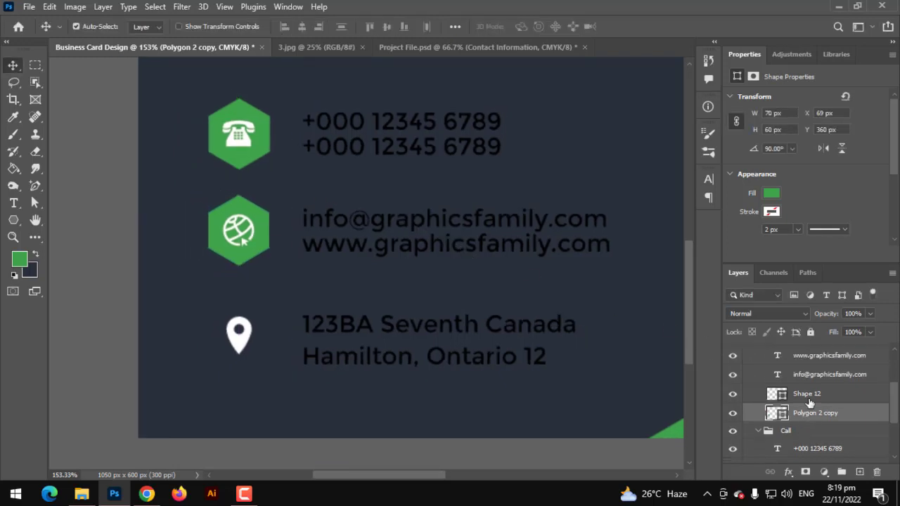
Step: Duplicate the hexagon into the Address group and position the copy behind the location pin
left_click_drag(818, 454, 781, 372)
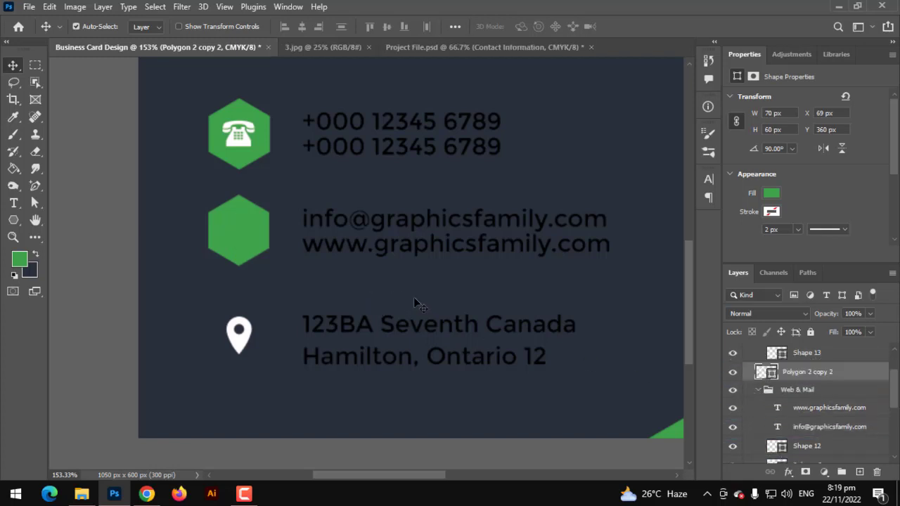
scroll(784, 417, "up", 1)
scroll(789, 416, "up", 1)
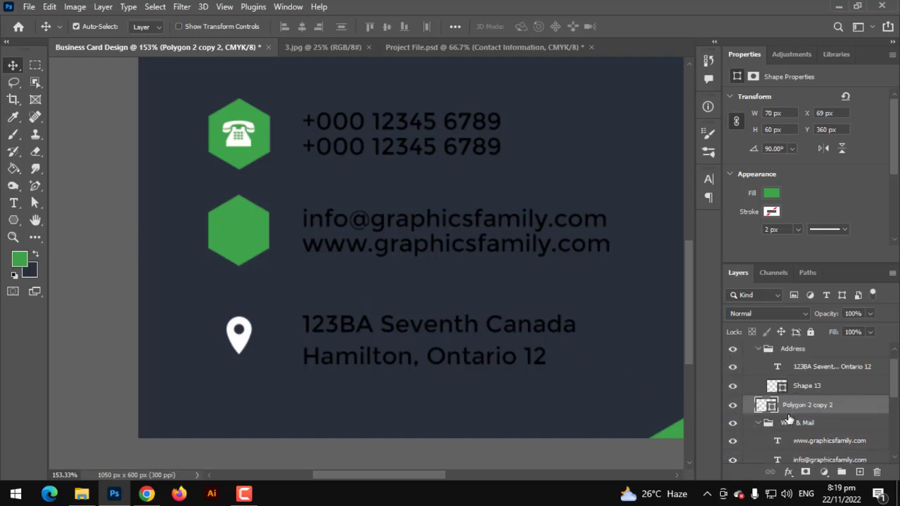
mouse_move(790, 405)
left_mouse_down()
mouse_move(786, 390)
mouse_move(775, 395)
left_mouse_up()
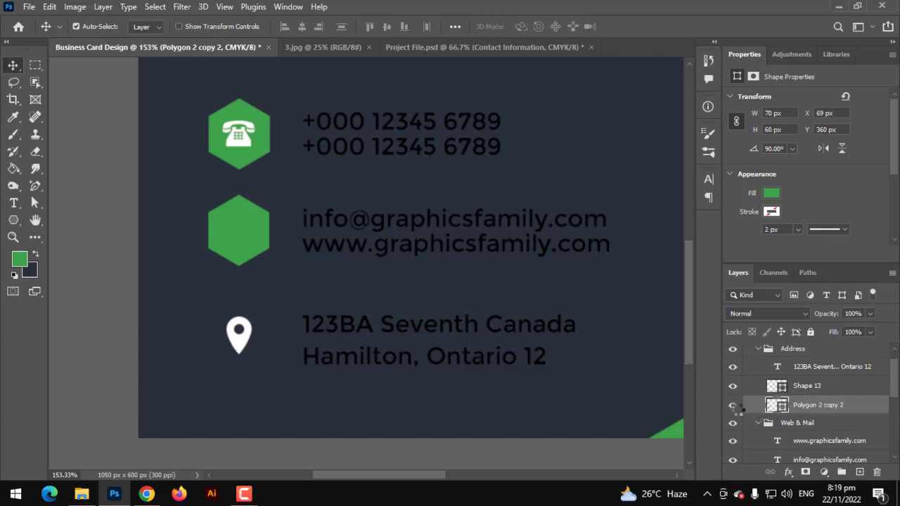
key("ctrl+t")
left_click_drag(258, 246, 261, 337)
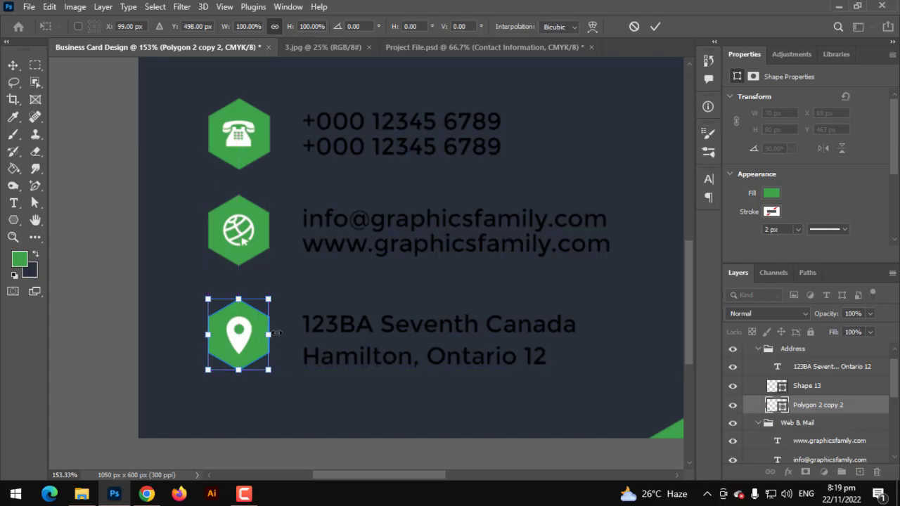
key("Return")
key("ctrl+0")
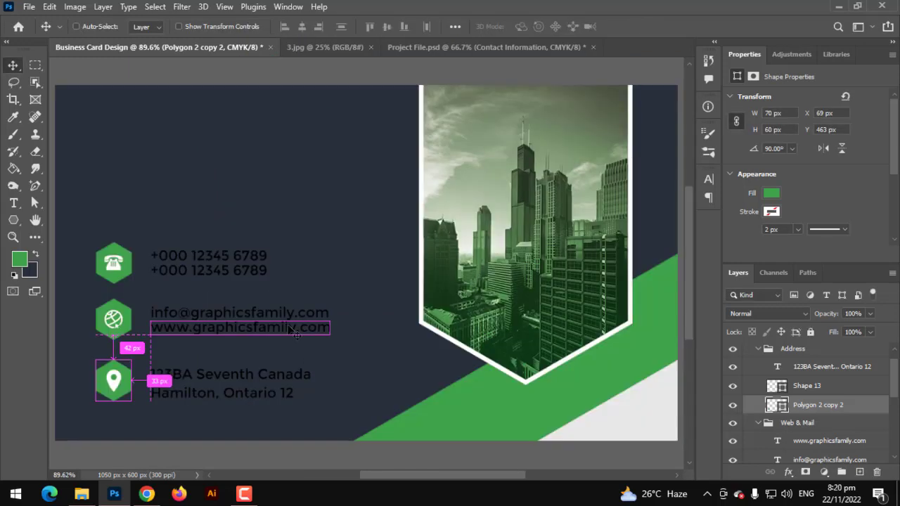
Step: Select the address, web, e-mail and phone text layers and set their colour to white
left_click(824, 373)
scroll(822, 406, "down", 1)
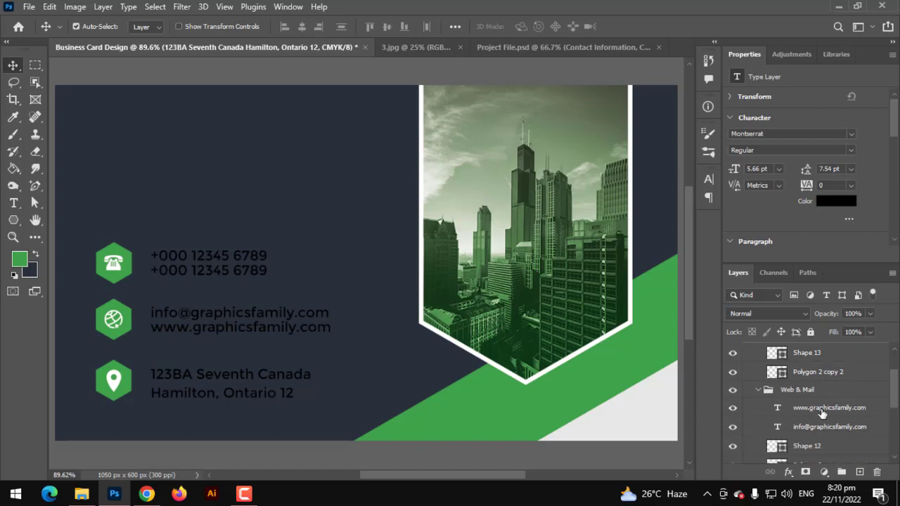
left_click(824, 410, "ctrl")
left_click(832, 433, "ctrl")
scroll(833, 438, "up", 1)
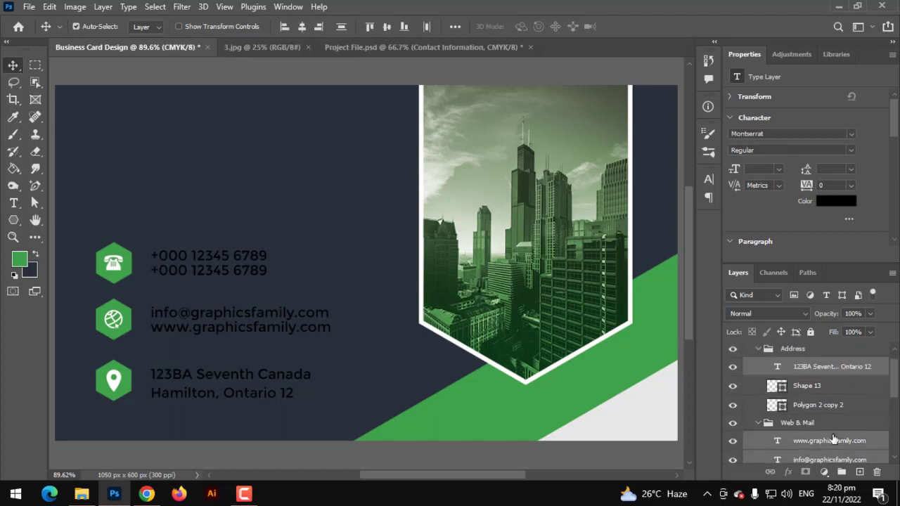
scroll(833, 438, "down", 2)
scroll(832, 437, "down", 2)
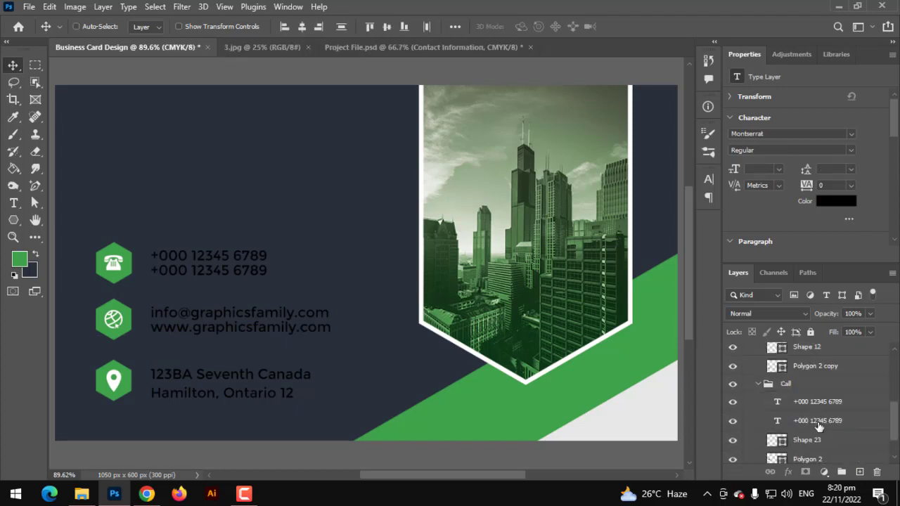
left_click(818, 423, "ctrl")
left_click(838, 203)
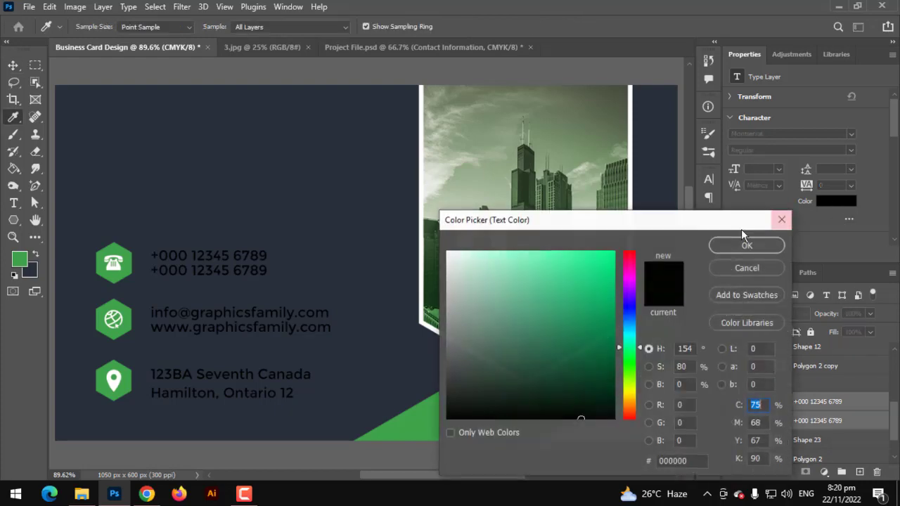
left_click_drag(550, 261, 437, 158)
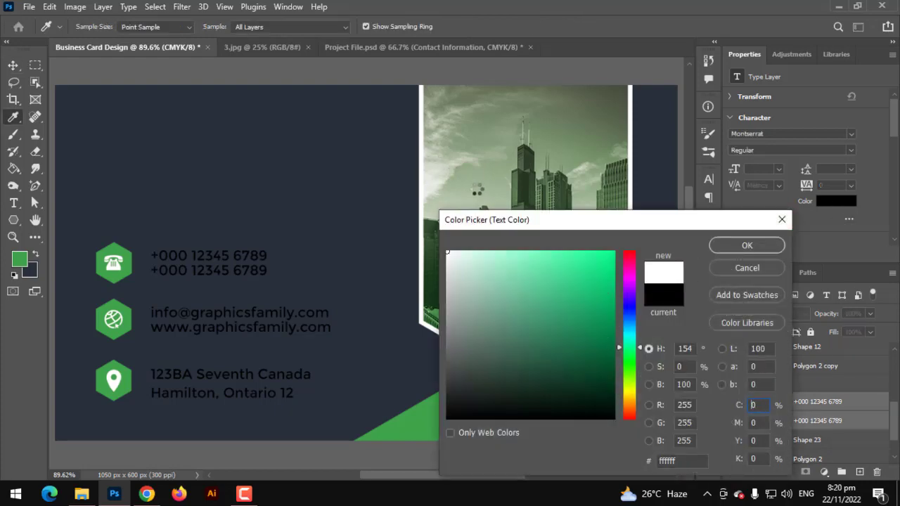
left_click(742, 245)
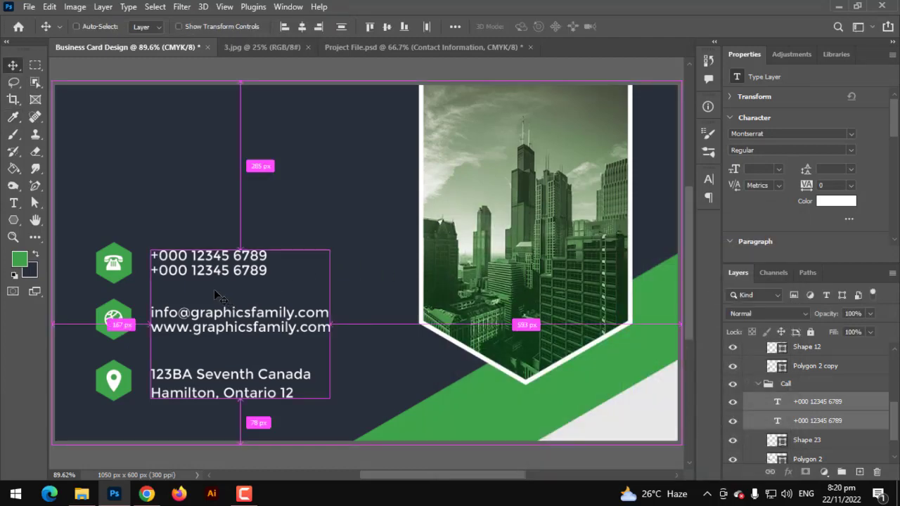
Step: Move the contact text slightly left and up, closer to the hexagon icons
key("ctrl+t")
mouse_move(216, 327)
left_mouse_down()
mouse_move(199, 330)
mouse_move(207, 329)
left_mouse_up()
key("Up")
key("Up")
key("Up")
key("Up")
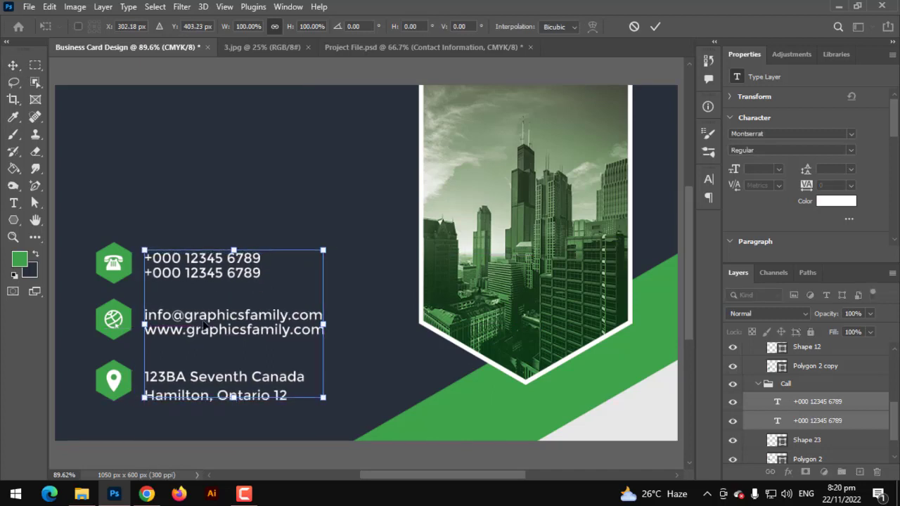
key("Left")
key("Left")
key("Left")
key("Left")
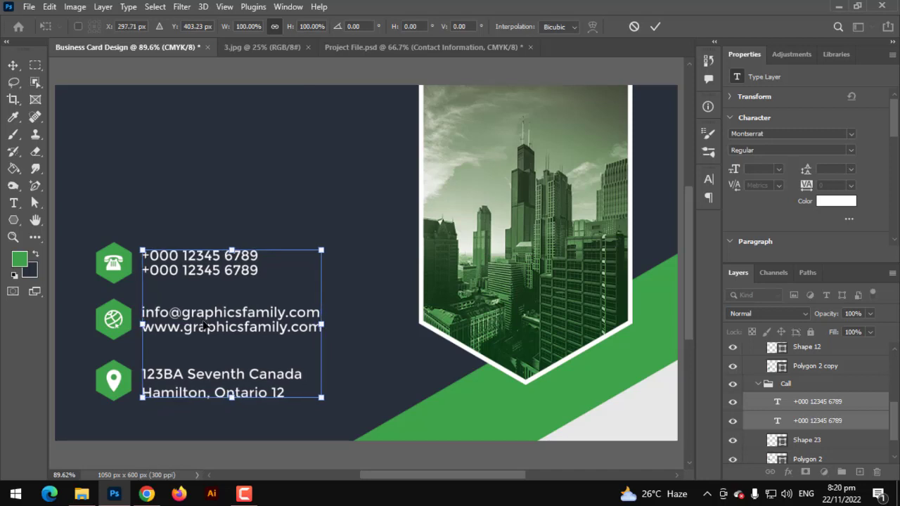
key("Return")
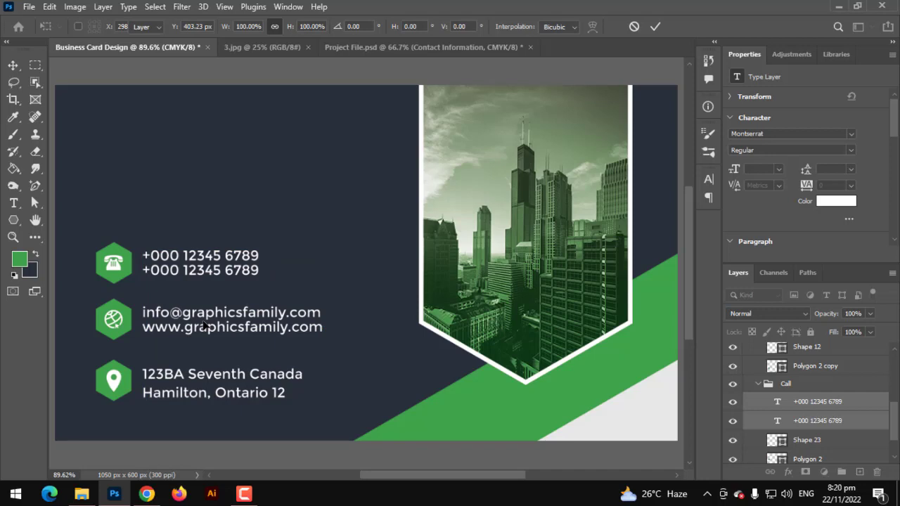
Step: Collapse the contact sub-groups and shift the whole Contact Information group about 14 px right
scroll(232, 242, "down", 2)
scroll(827, 374, "up", 1)
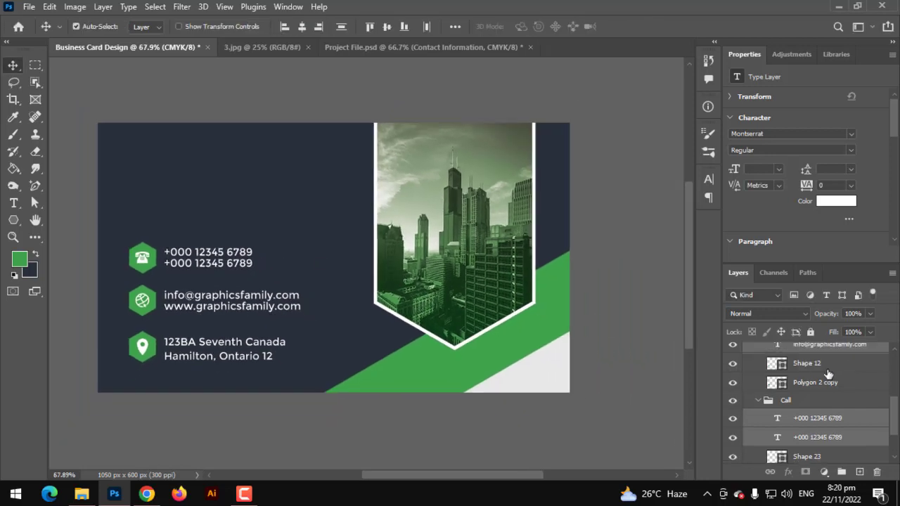
scroll(828, 374, "up", 2)
left_click(759, 406)
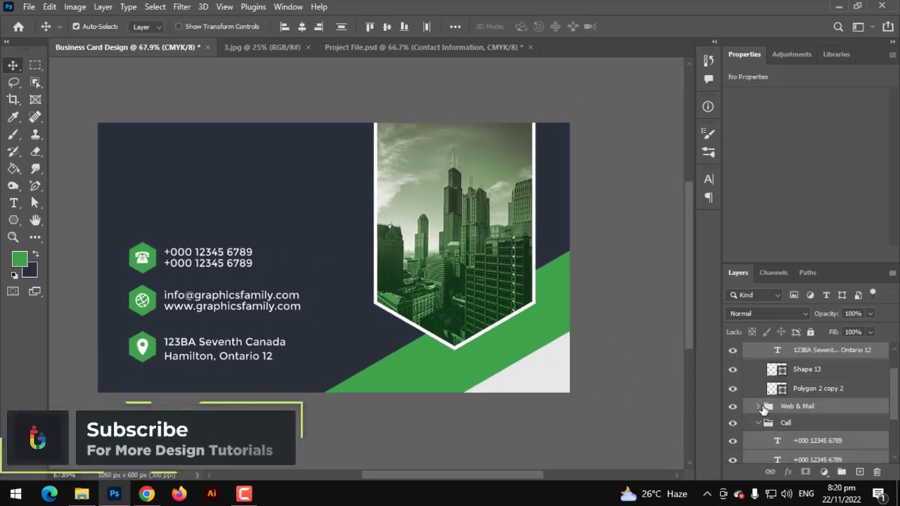
left_click(758, 423)
scroll(763, 415, "up", 2)
left_click(758, 368)
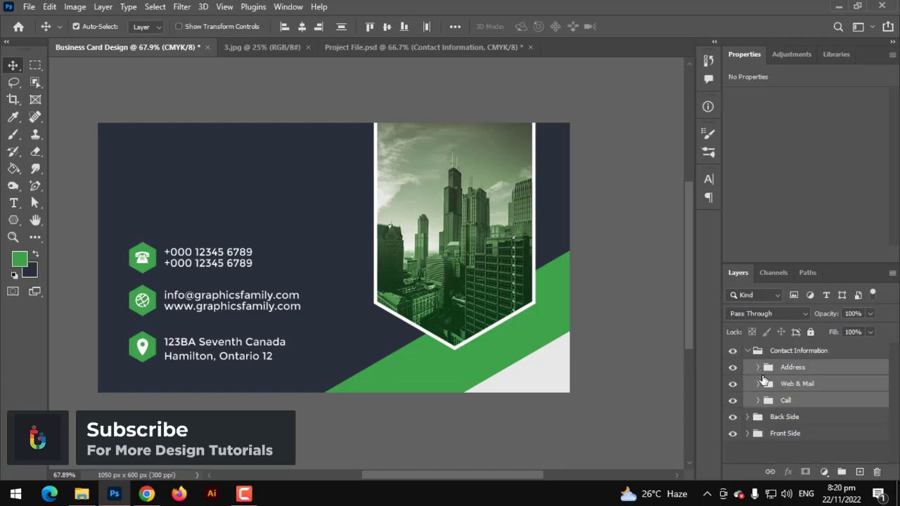
left_click(747, 350)
key("ctrl+t")
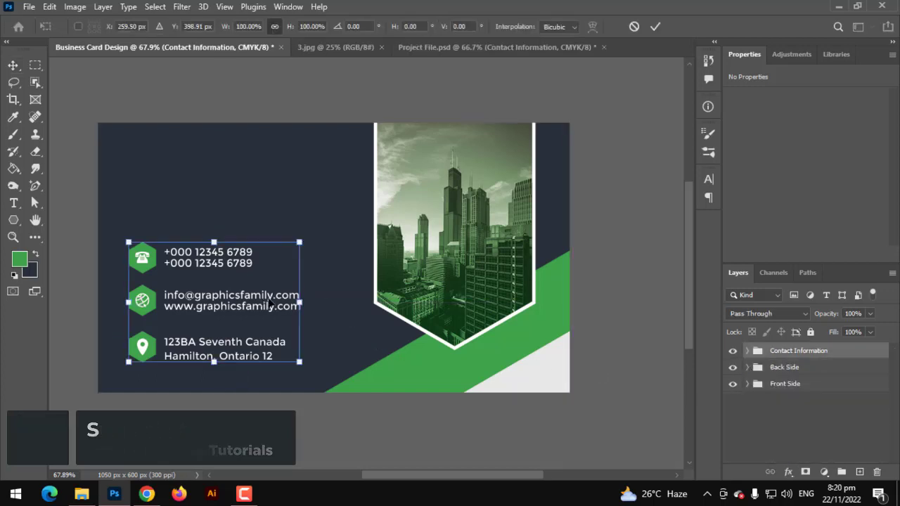
left_click_drag(270, 301, 270, 298)
key("Return")
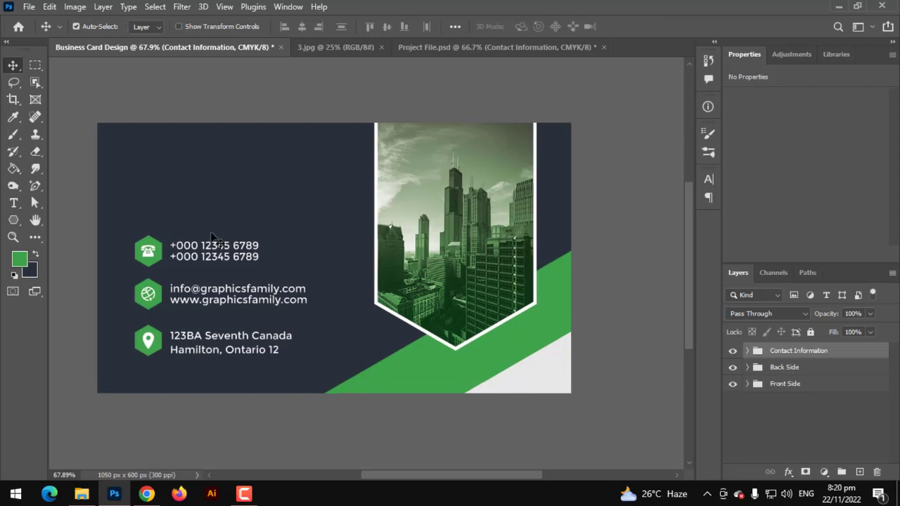
scroll(204, 225, "up", 3, "alt")
scroll(205, 223, "down", 1, "alt")
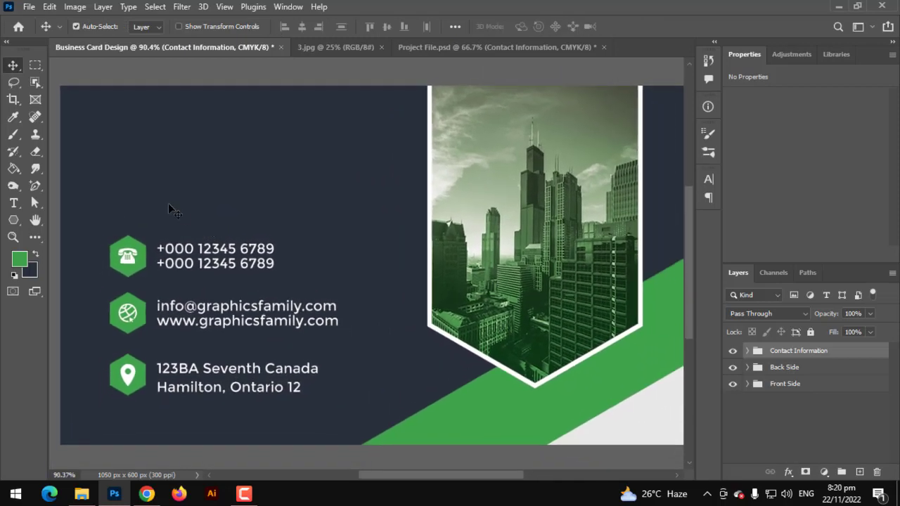
left_click(15, 220)
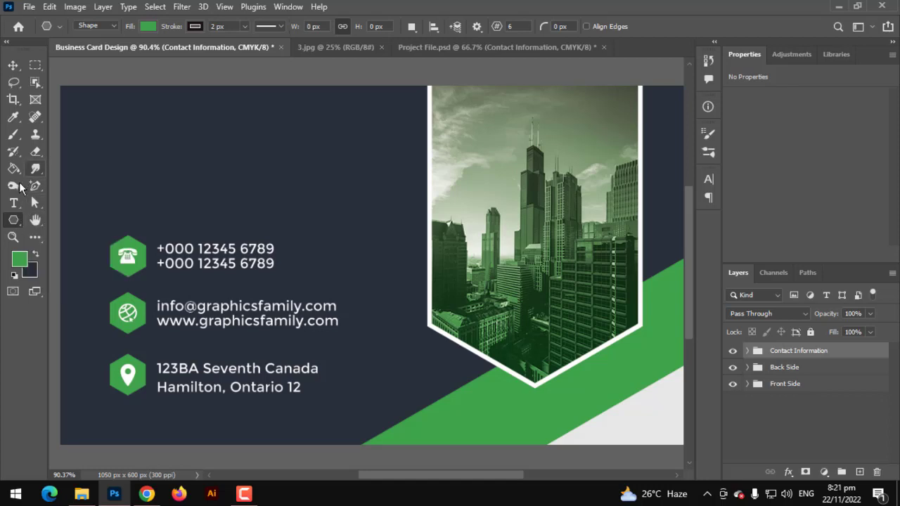
left_click(14, 203)
left_click(118, 178)
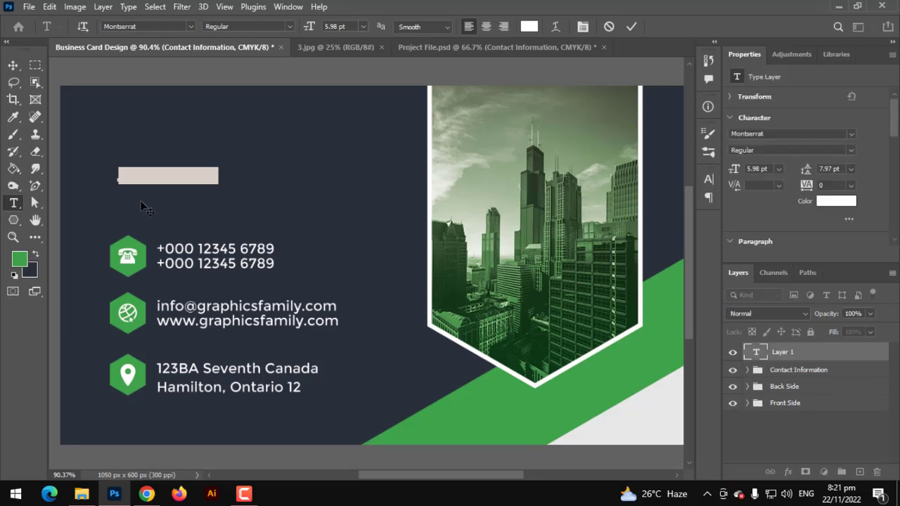
type("ad")
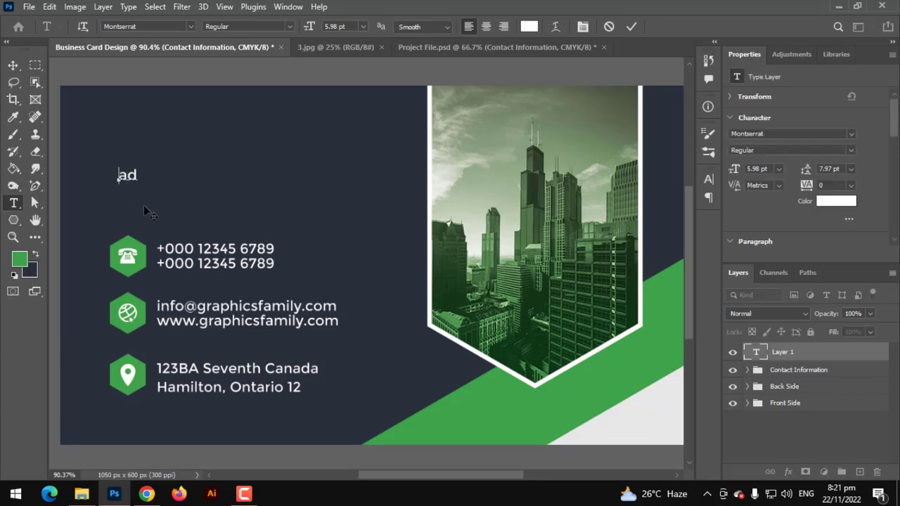
key("BackSpace")
key("BackSpace")
Step: Set the word BARBU to Bold and commit the name text
key("ctrl+a")
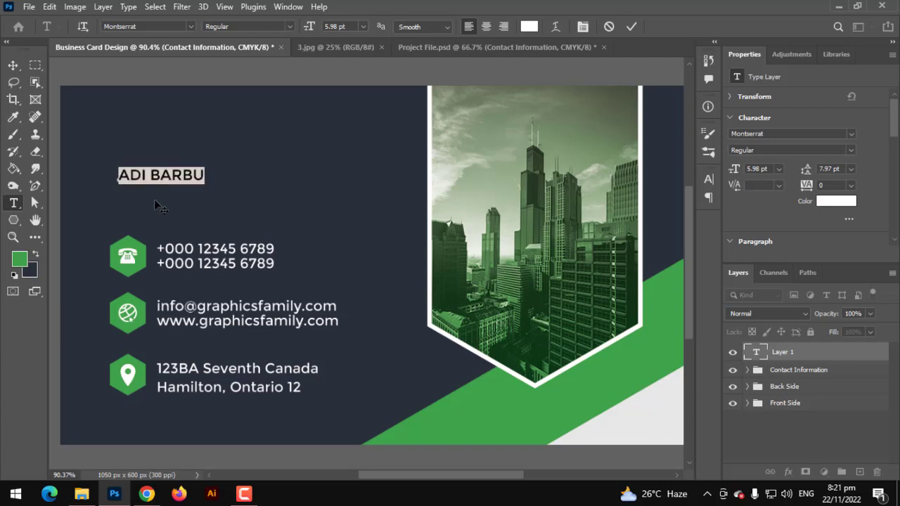
double_click(154, 172)
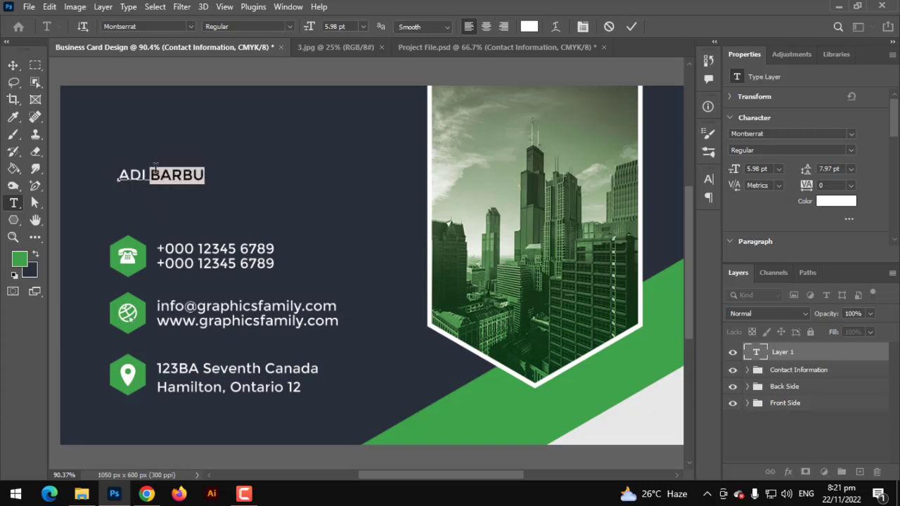
left_click(290, 26)
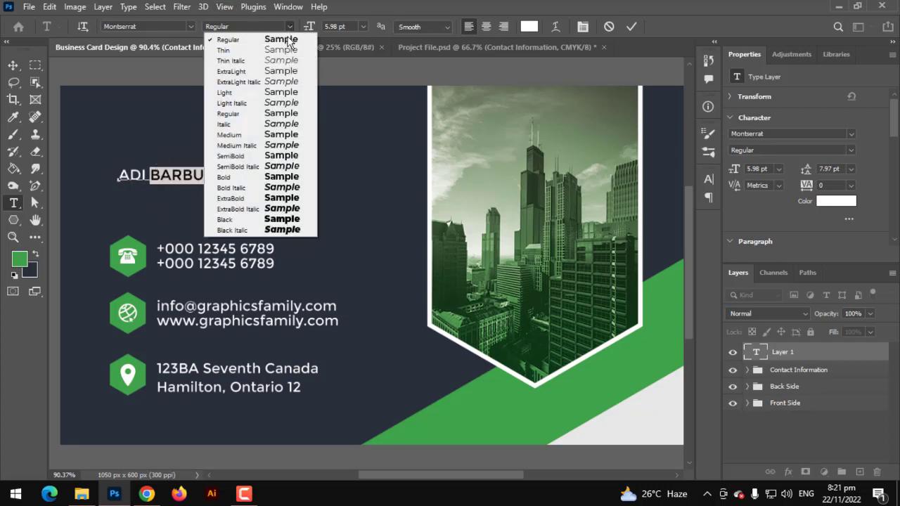
left_click(210, 178)
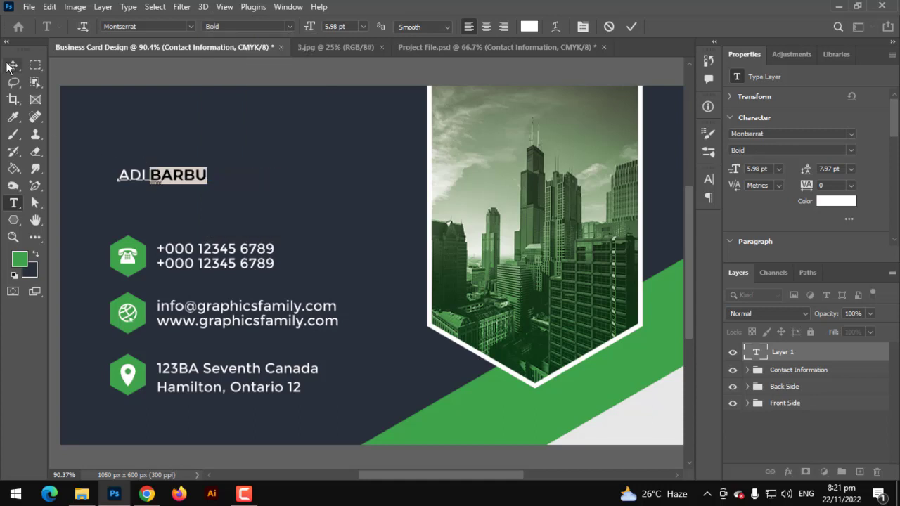
key("ctrl+Return")
Step: Scale the name to about 208% and position it at the card's top-left
key("ctrl+t")
left_click_drag(206, 173, 290, 184)
left_click_drag(254, 184, 264, 154)
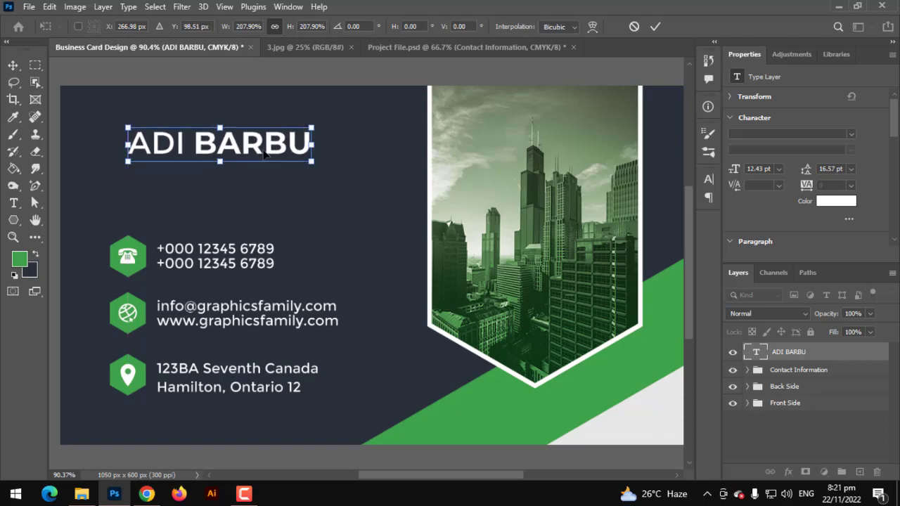
key("Return")
scroll(193, 169, "up", 3)
left_click_drag(208, 149, 209, 157)
key("t")
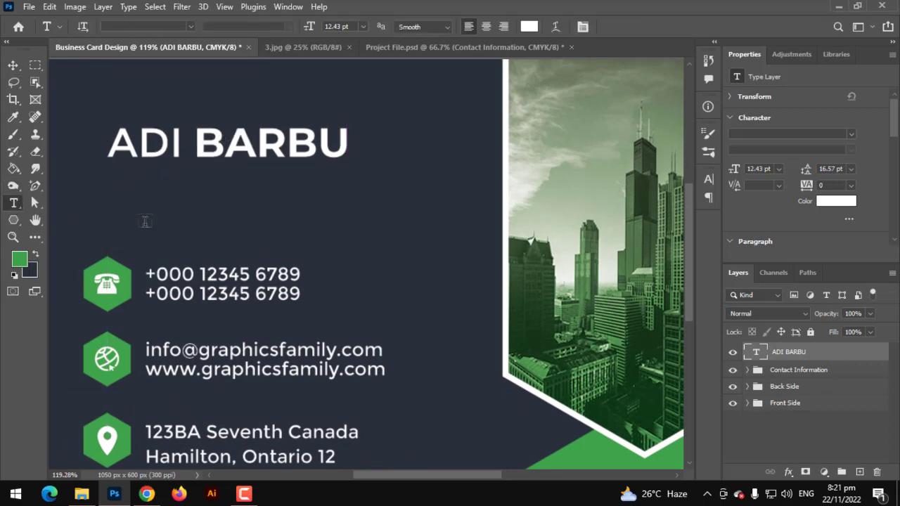
left_click(147, 221)
key("BackSpace")
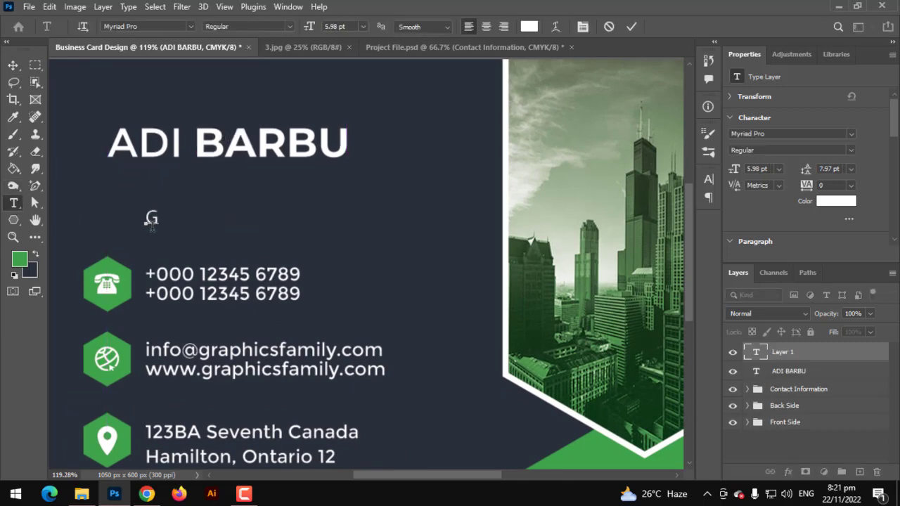
type("GRAPHI")
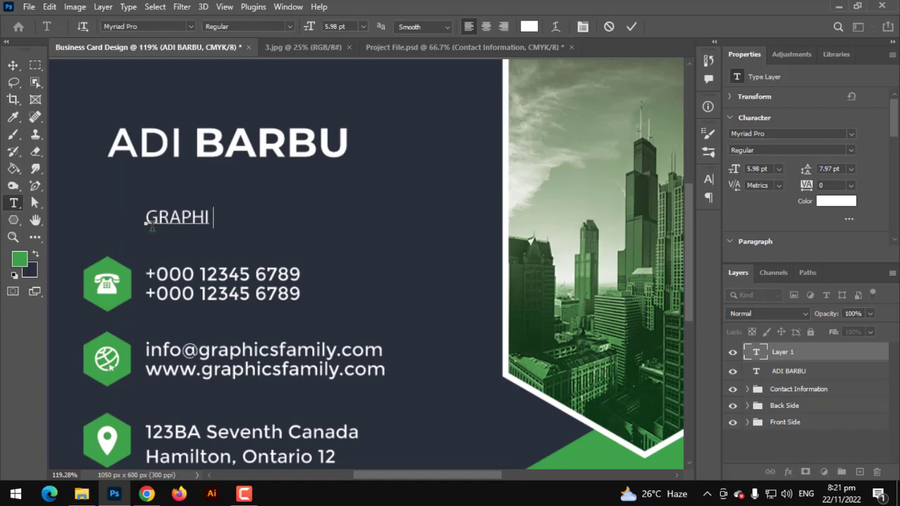
type("C DESO")
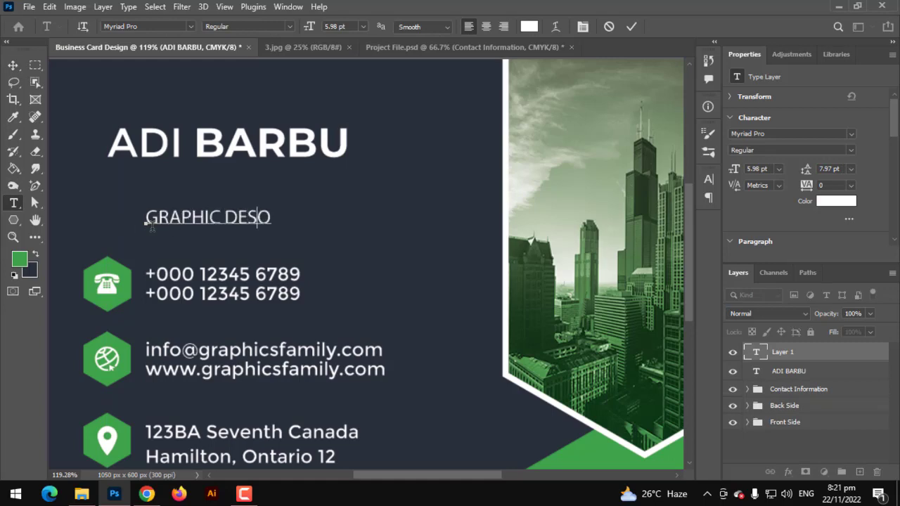
type("G")
key("BackSpace")
key("BackSpace")
type("IGNER")
Step: Set the GRAPHIC DESIGNER text to the Gotham font, Book style
key("ctrl+a")
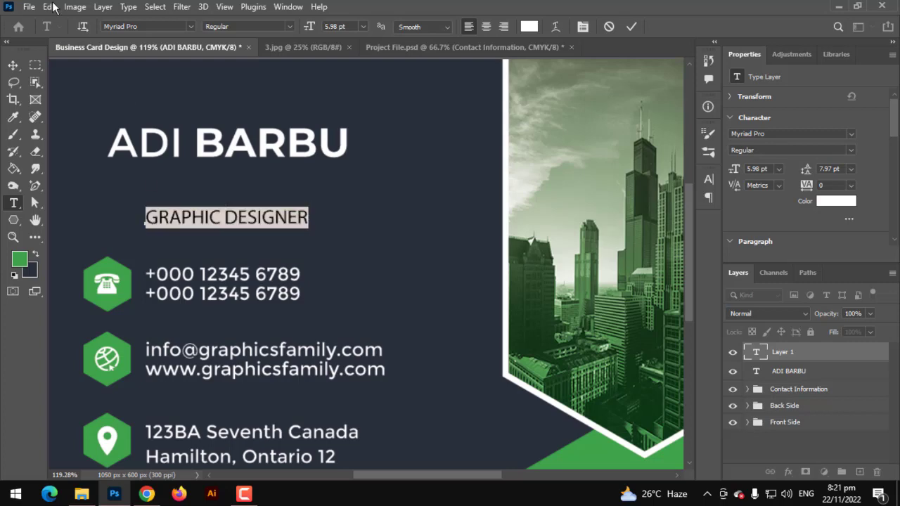
left_click(189, 26)
scroll(342, 250, "up", 7)
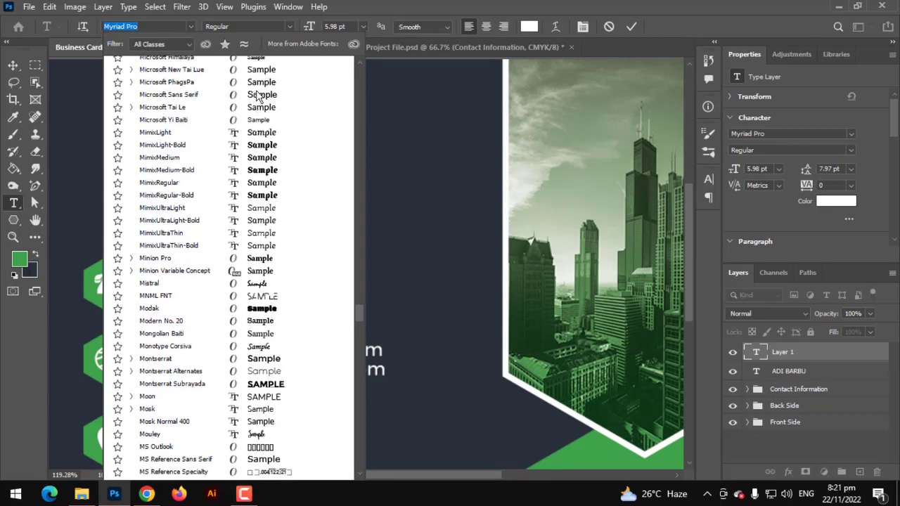
left_click_drag(359, 307, 347, 68)
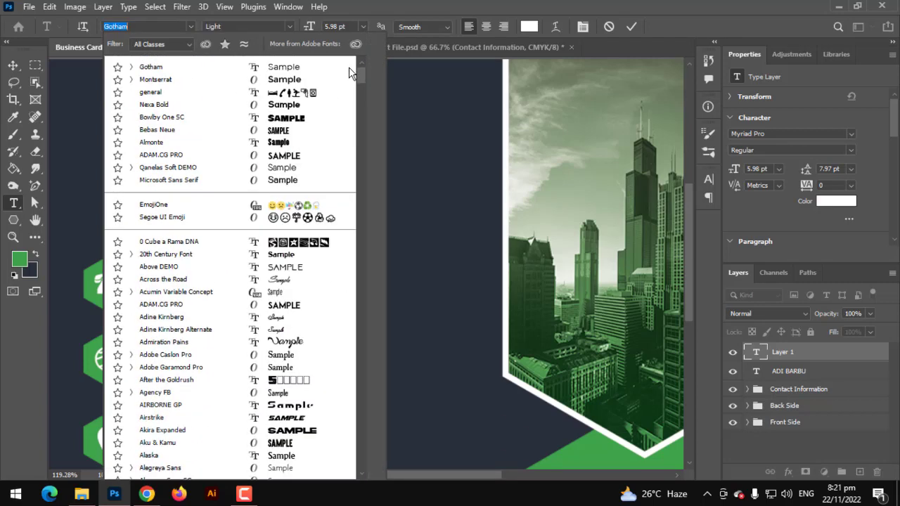
left_click(313, 68)
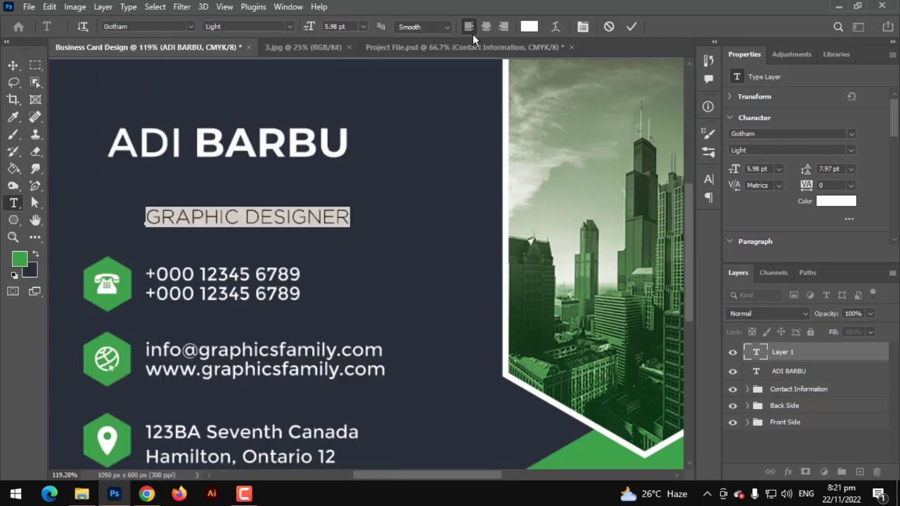
left_click(287, 24)
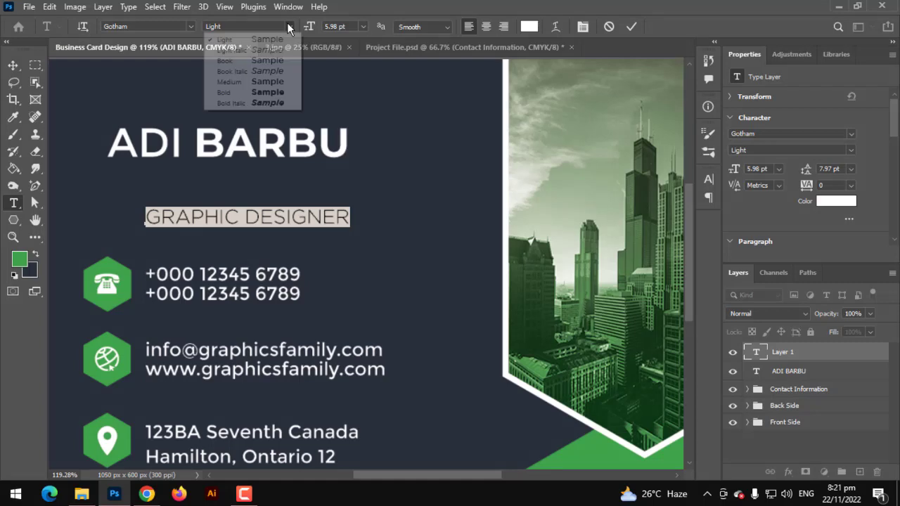
left_click(260, 60)
Step: Colour the title green by sampling a contact icon's colour
left_click(529, 26)
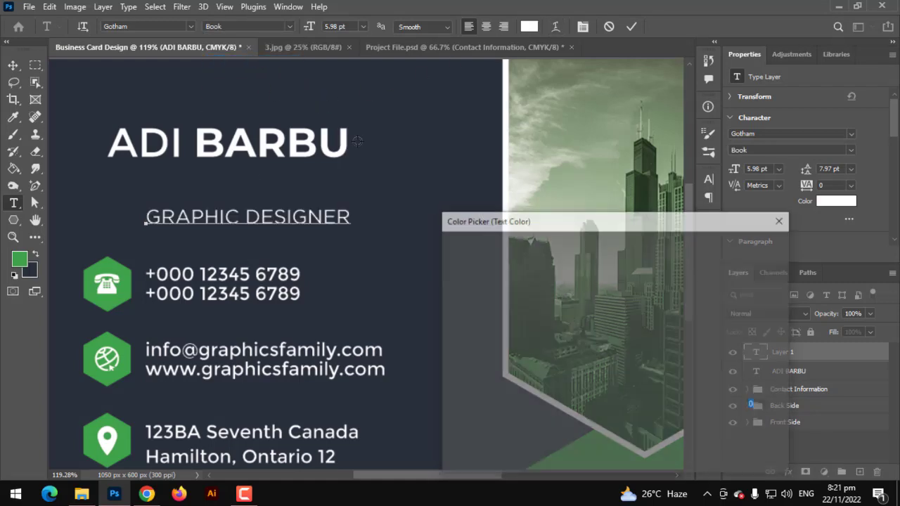
left_click(121, 278)
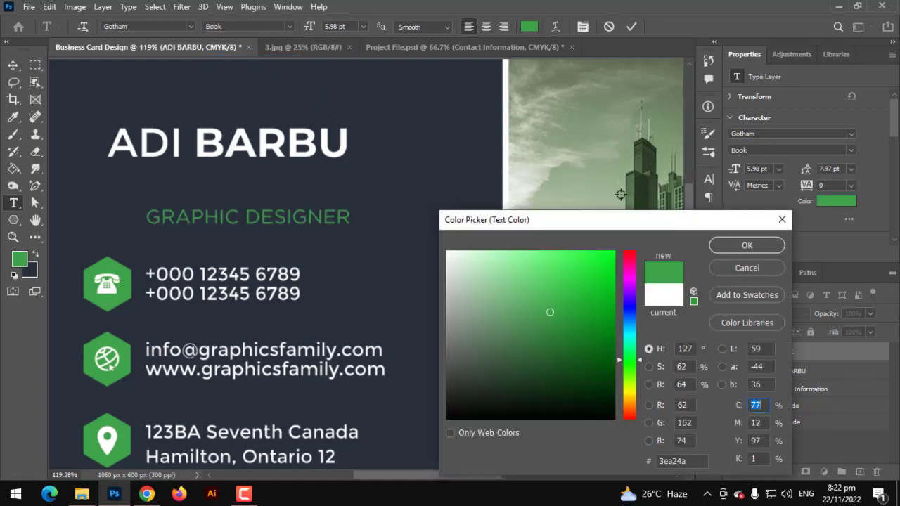
left_click(747, 245)
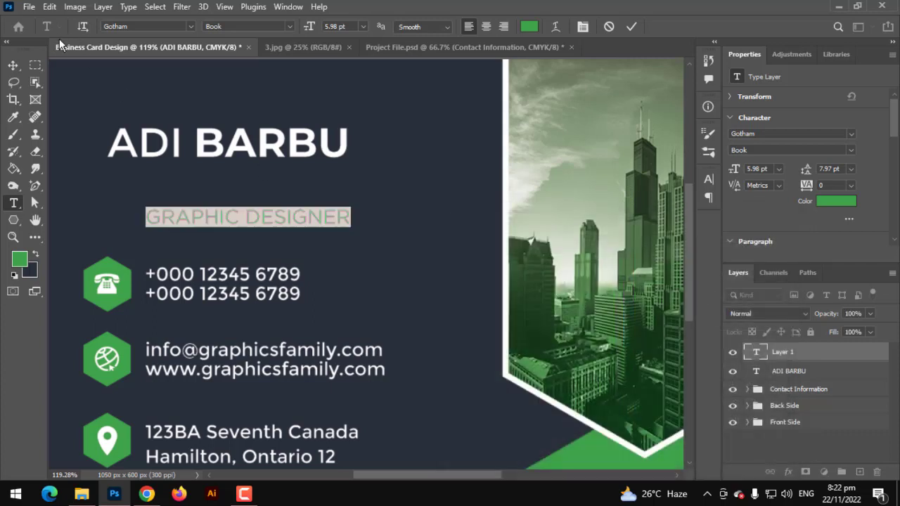
left_click(17, 65)
key("ctrl+t")
left_click_drag(350, 217, 244, 174)
key("Return")
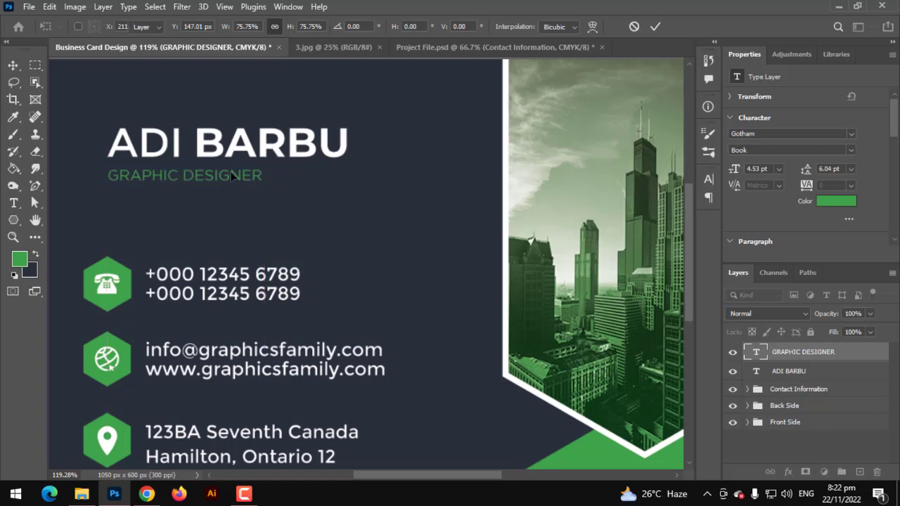
scroll(239, 180, "up", 2)
left_click_drag(246, 179, 289, 185)
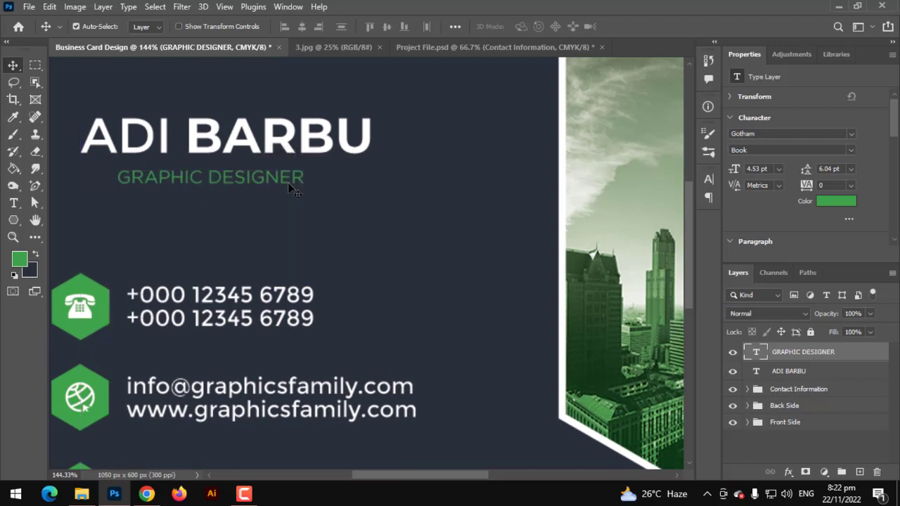
left_click(778, 376, "shift")
left_click(305, 26)
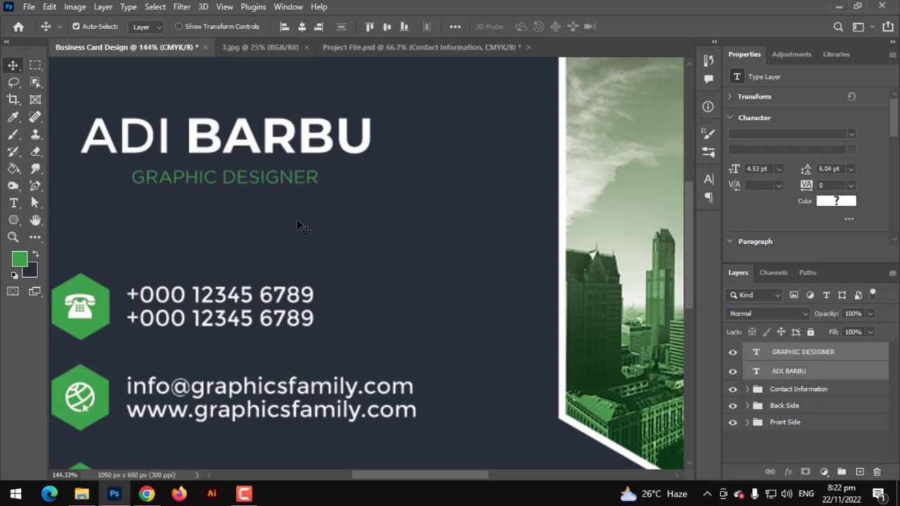
scroll(297, 221, "down", 5)
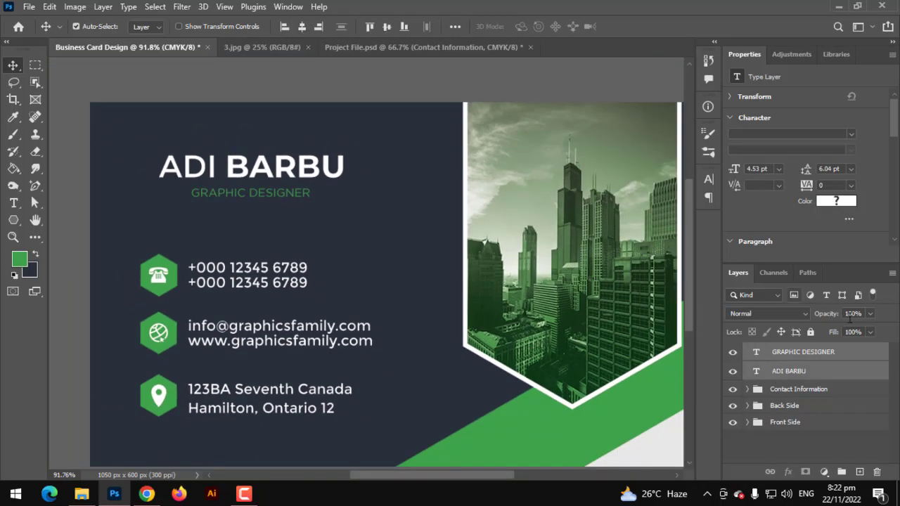
key("ctrl+g")
Step: Make GRAPHIC DESIGNER slightly smaller
key("ctrl+t")
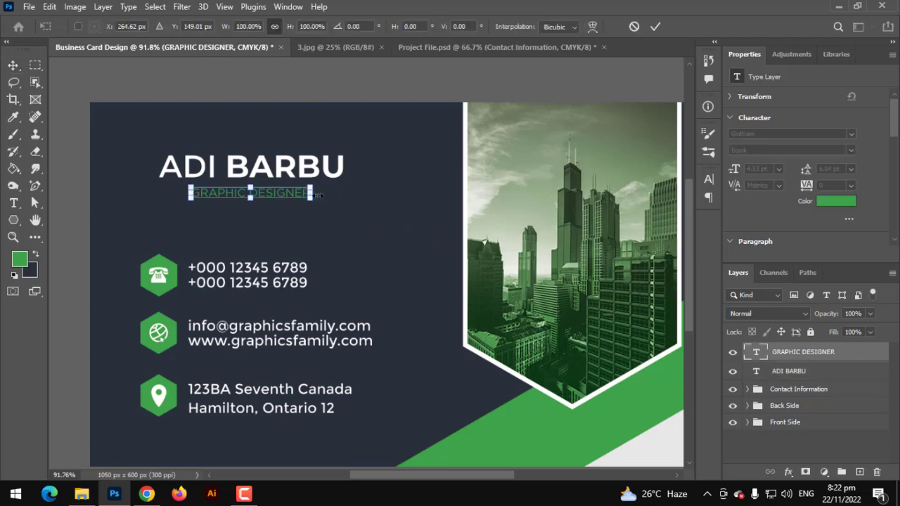
mouse_move(318, 194)
left_mouse_down()
mouse_move(328, 195)
mouse_move(316, 193)
left_mouse_up()
key("Return")
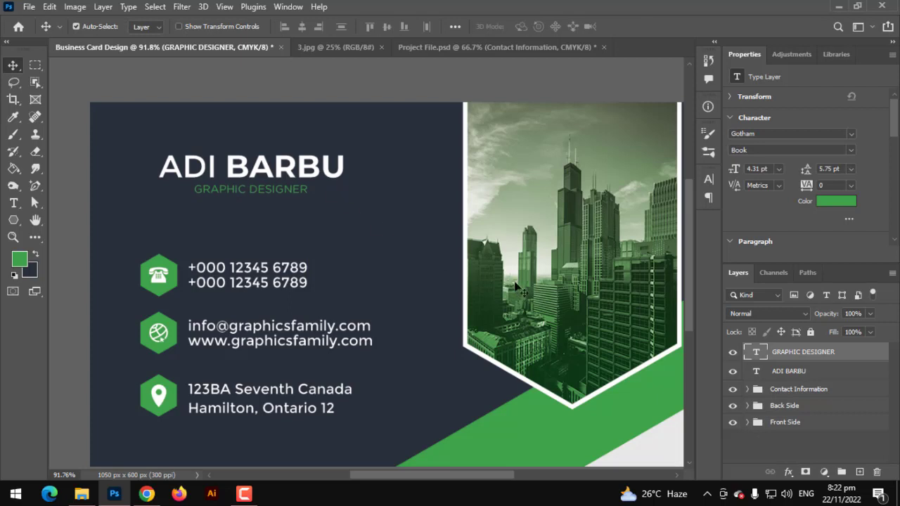
Step: Enlarge the name and title together to about 114% and move them down slightly
left_click(788, 371, "ctrl")
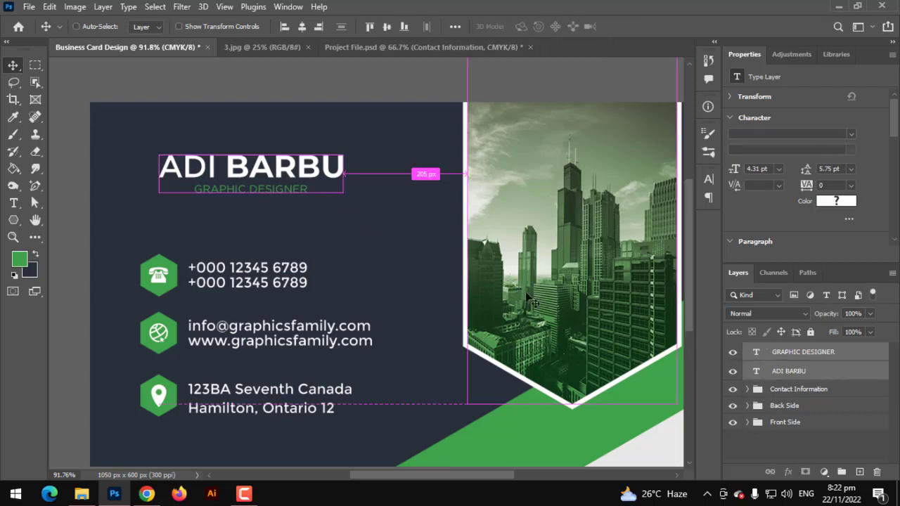
key("ctrl+t")
left_click_drag(344, 170, 369, 172)
mouse_move(320, 180)
left_mouse_down()
mouse_move(320, 194)
mouse_move(315, 182)
left_mouse_up()
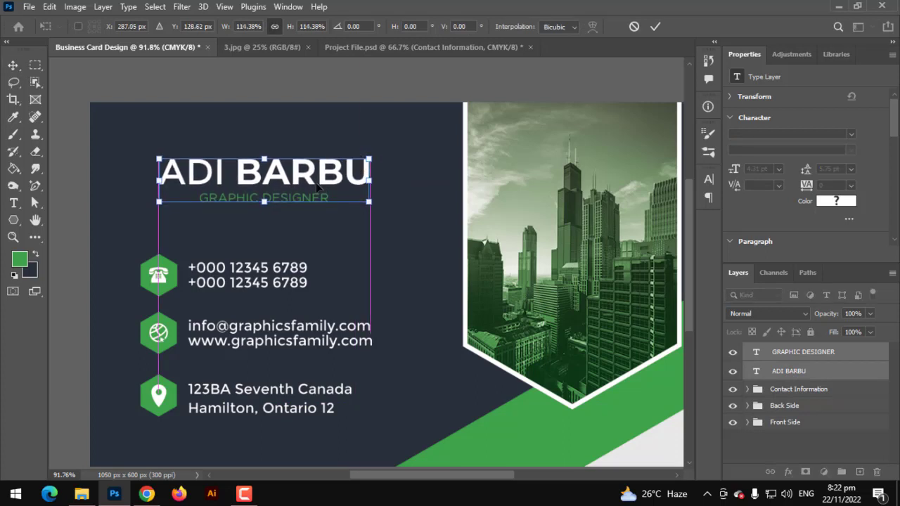
key("Return")
key("ctrl+0")
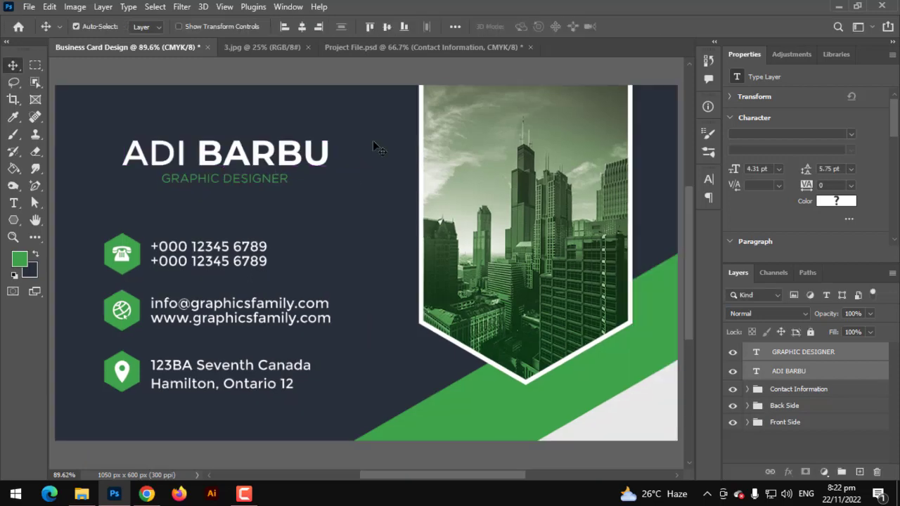
scroll(380, 174, "down", 1)
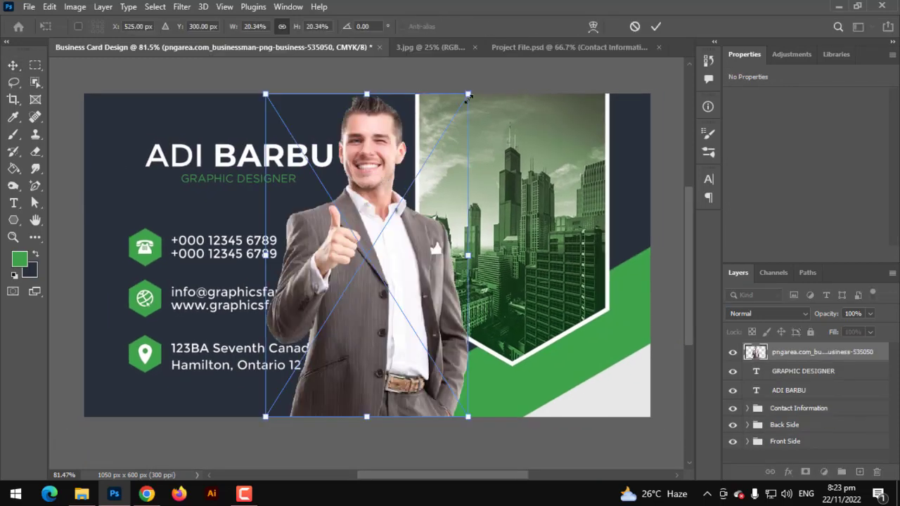
Step: Scale down the businessman photo and move it onto the green city panel
left_click_drag(468, 95, 415, 176)
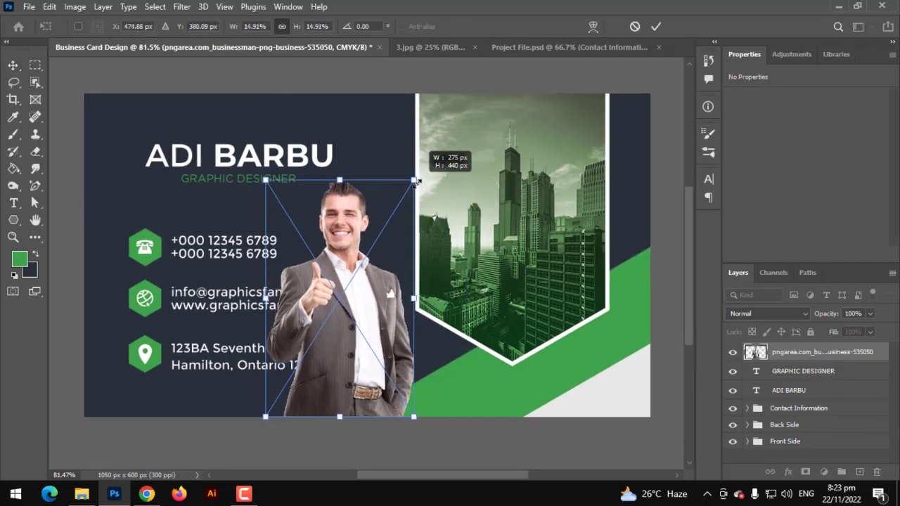
left_click_drag(349, 301, 514, 254)
key("Return")
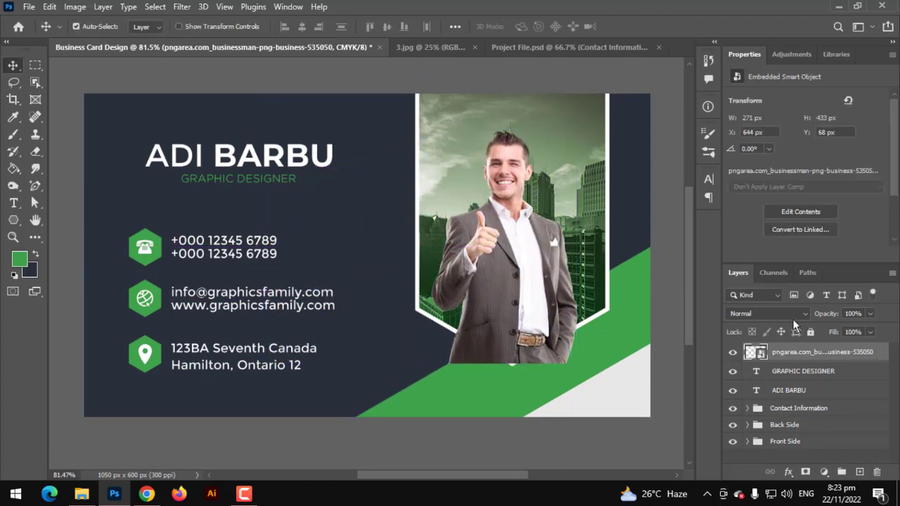
Step: Move the businessman layer into the Back Side group, above the frame shape
left_click_drag(800, 351, 788, 428)
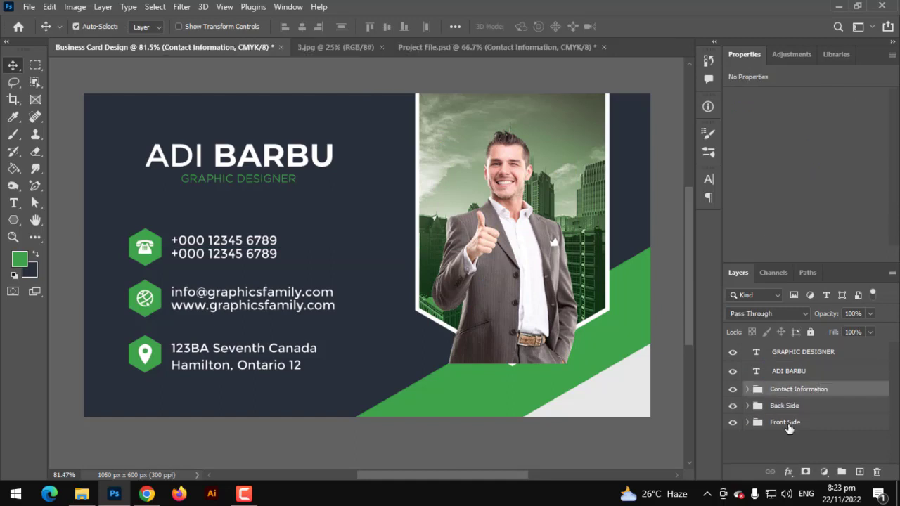
left_click(747, 389)
scroll(781, 426, "down", 2)
left_click_drag(807, 370, 788, 438)
left_click(747, 439)
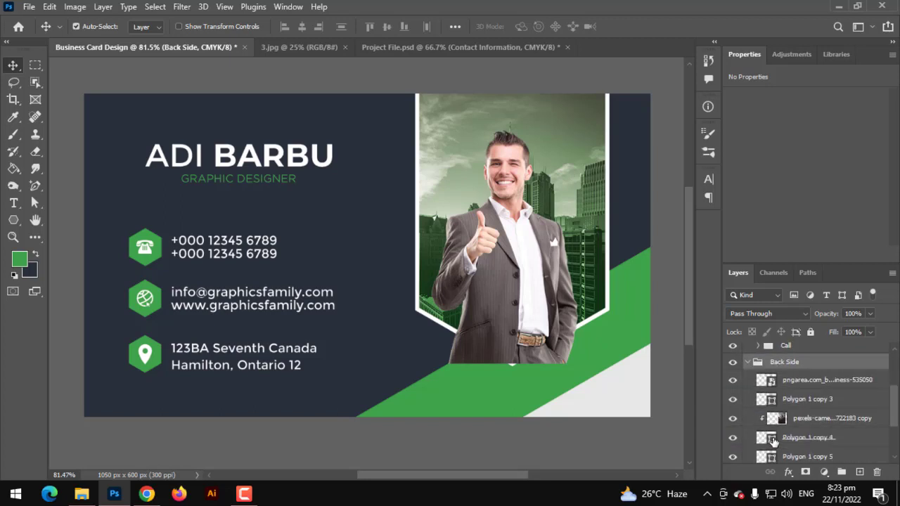
left_click(800, 385)
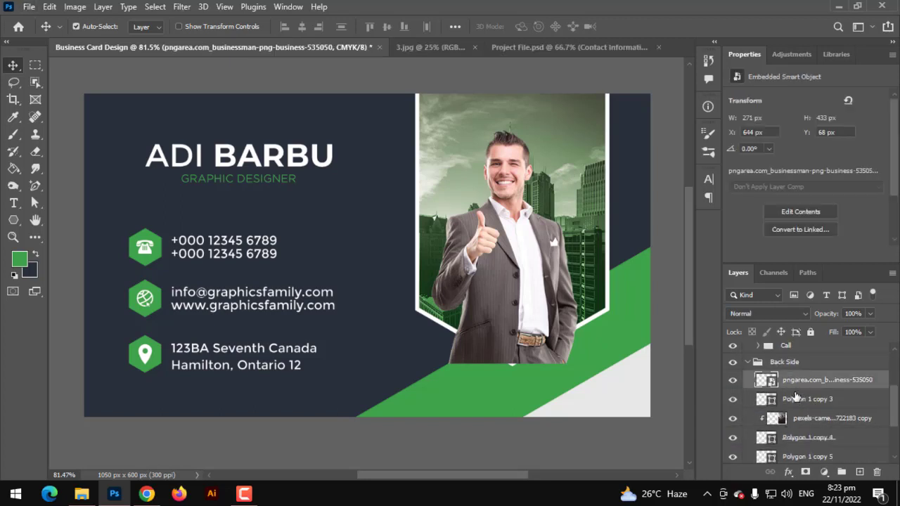
left_click(794, 395, "alt")
left_click(800, 398, "alt")
Step: Mask the businessman to the pointed frame using a selection from the shape outlines
scroll(804, 435, "down", 2)
scroll(785, 447, "down", 1)
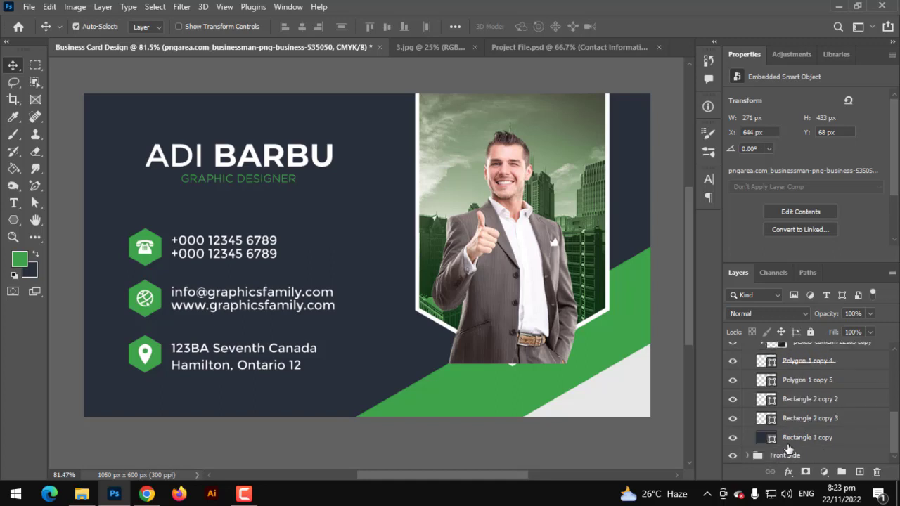
left_click(764, 422, "ctrl")
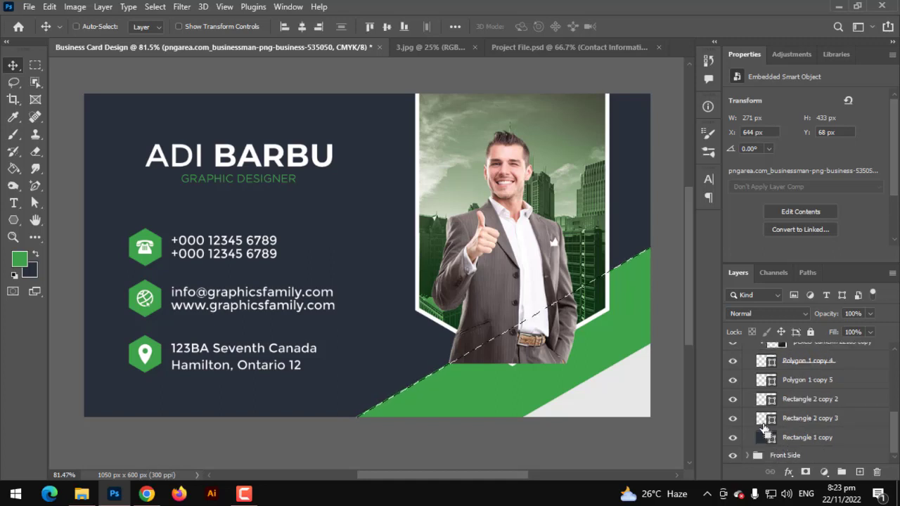
left_click(764, 401, "ctrl")
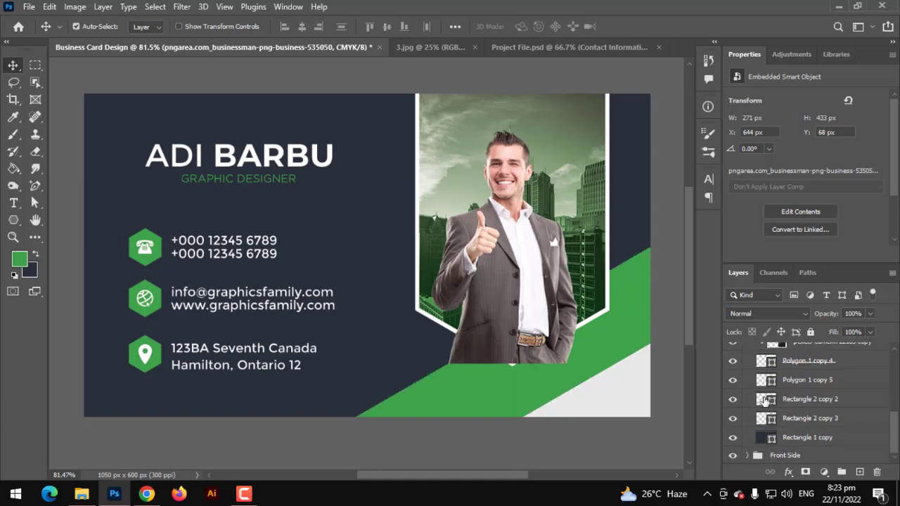
scroll(767, 401, "up", 4)
left_click(773, 399, "ctrl")
scroll(777, 399, "up", 2)
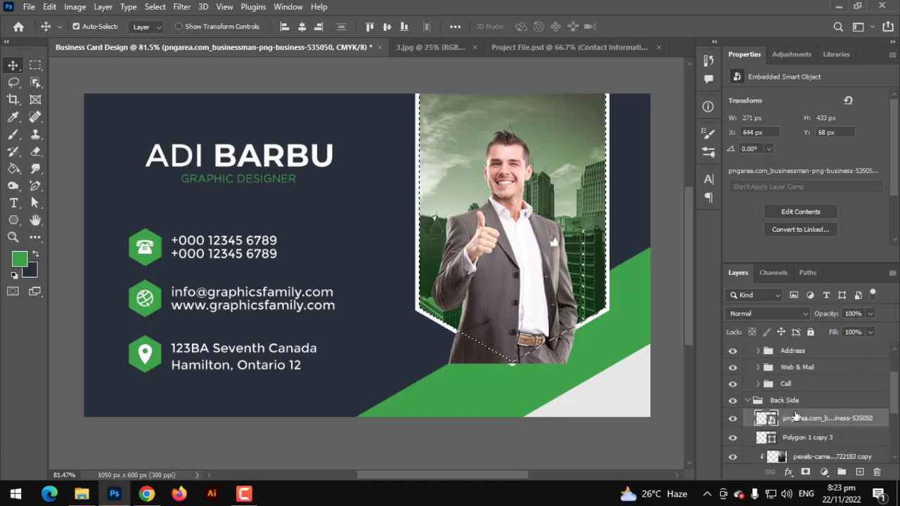
left_click(806, 472)
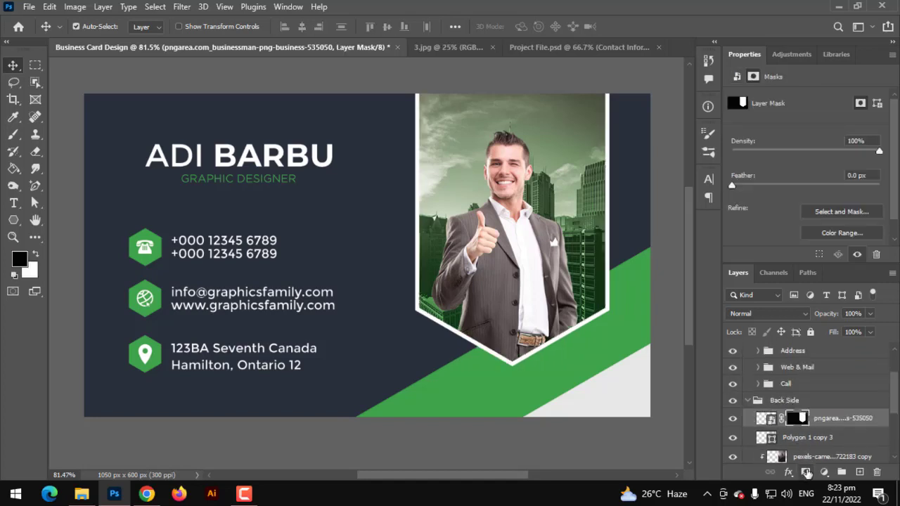
left_click(747, 400)
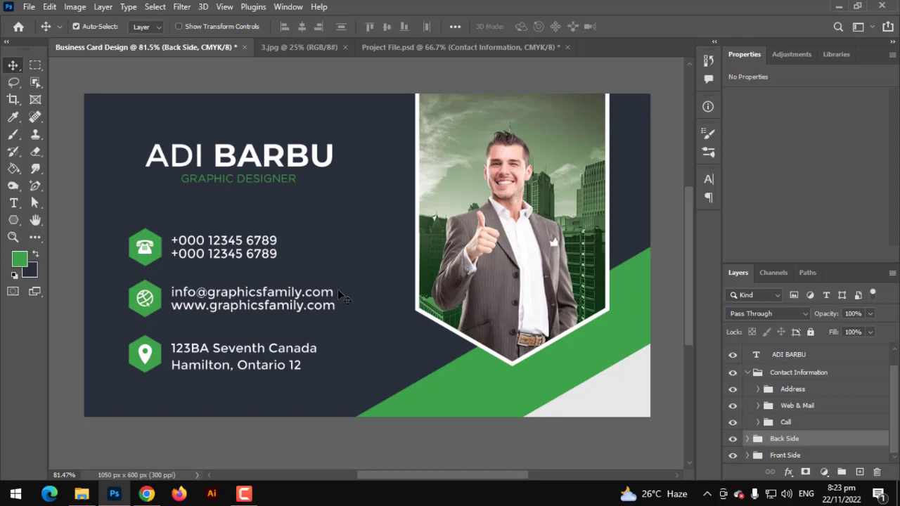
Step: Collapse Contact Information, then drag the name, title and contact layers together into the Back Side group
scroll(340, 288, "down", 1)
scroll(340, 287, "up", 1)
left_click(747, 372)
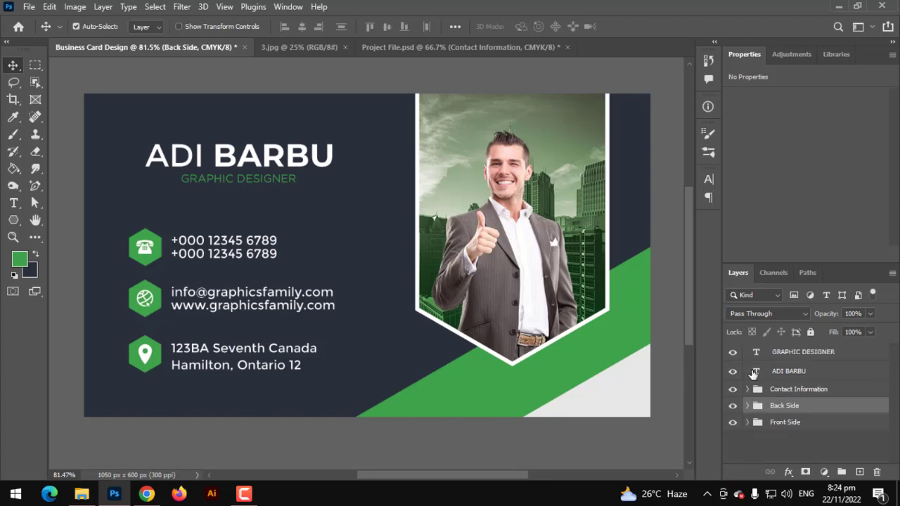
left_click(787, 390)
left_click(796, 357, "shift")
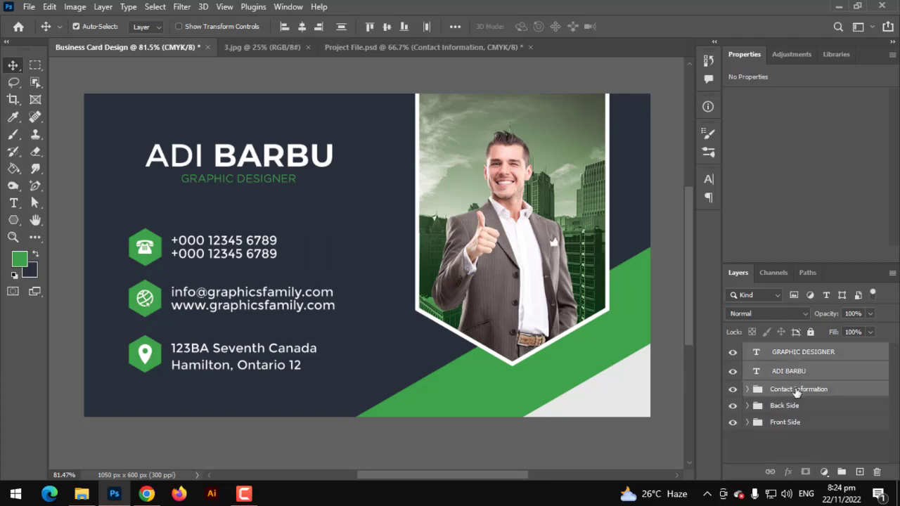
left_click_drag(796, 391, 791, 405)
Step: Expand the Back Side group and look through its contents to confirm the moved layers
left_click(747, 351)
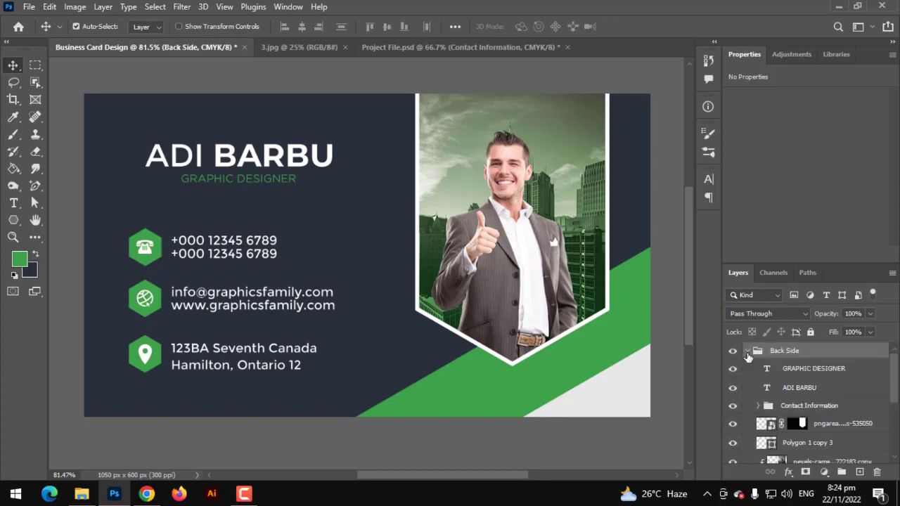
scroll(766, 401, "down", 5)
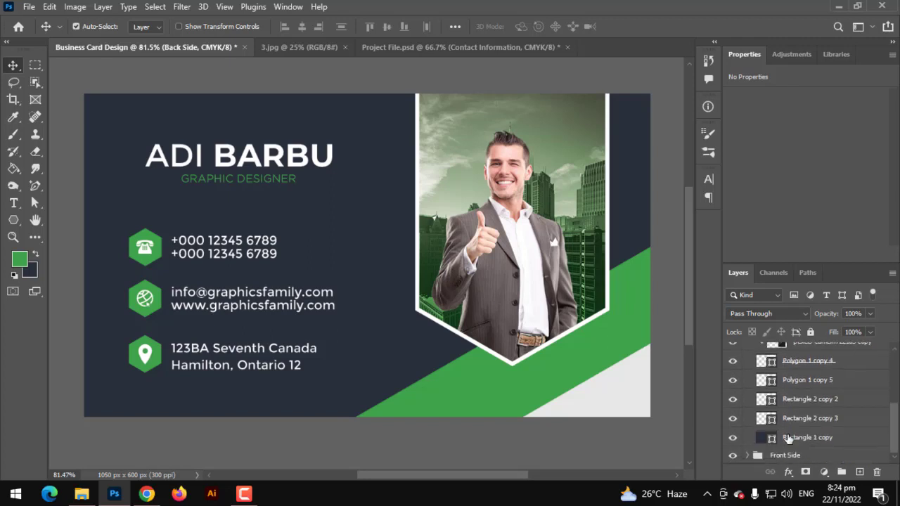
scroll(787, 437, "up", 3)
scroll(787, 438, "up", 2)
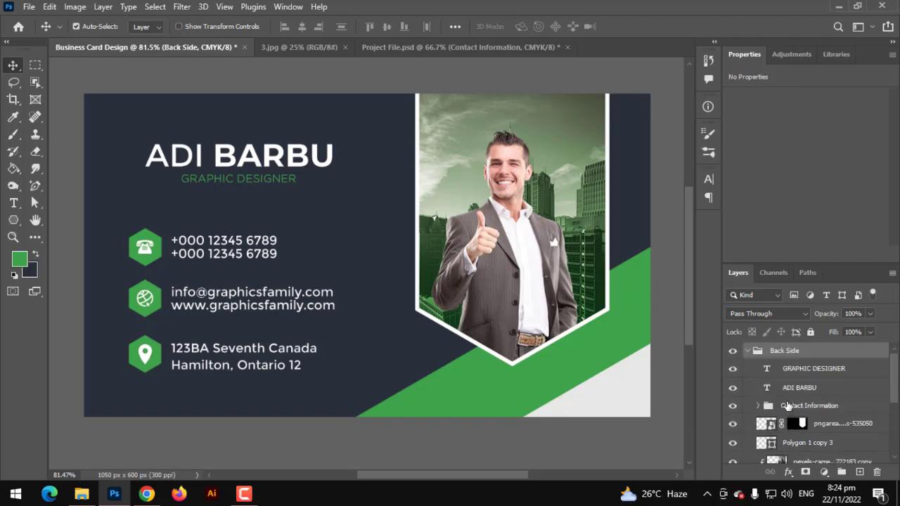
scroll(788, 406, "down", 5)
scroll(787, 405, "up", 3)
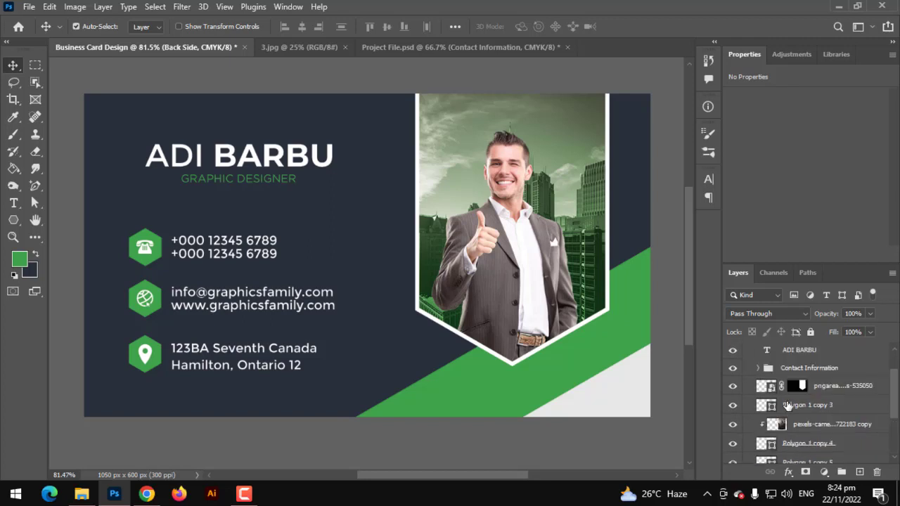
scroll(787, 406, "up", 2)
scroll(787, 397, "down", 5)
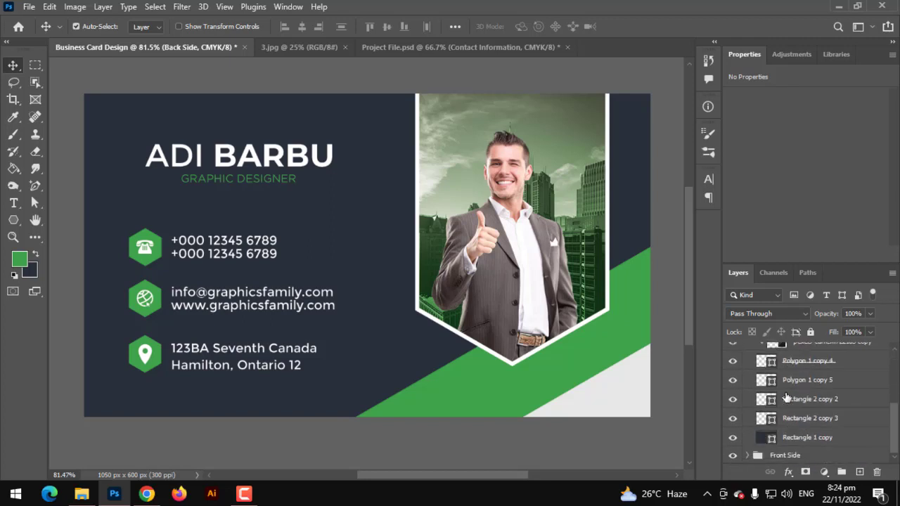
scroll(770, 438, "up", 5)
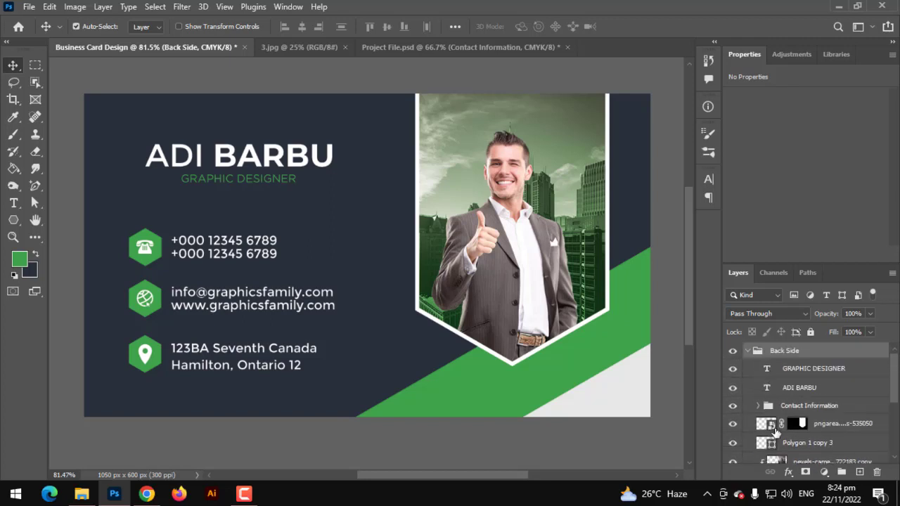
left_click(759, 406)
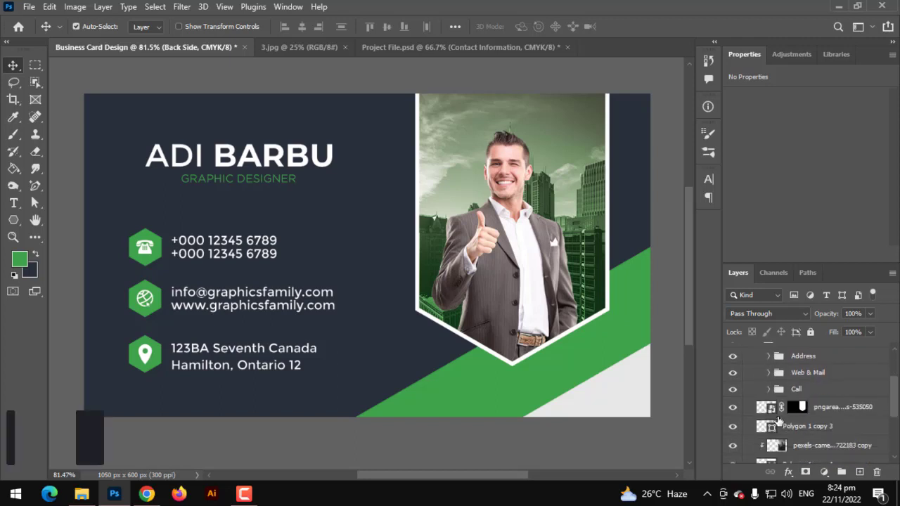
left_click(758, 406)
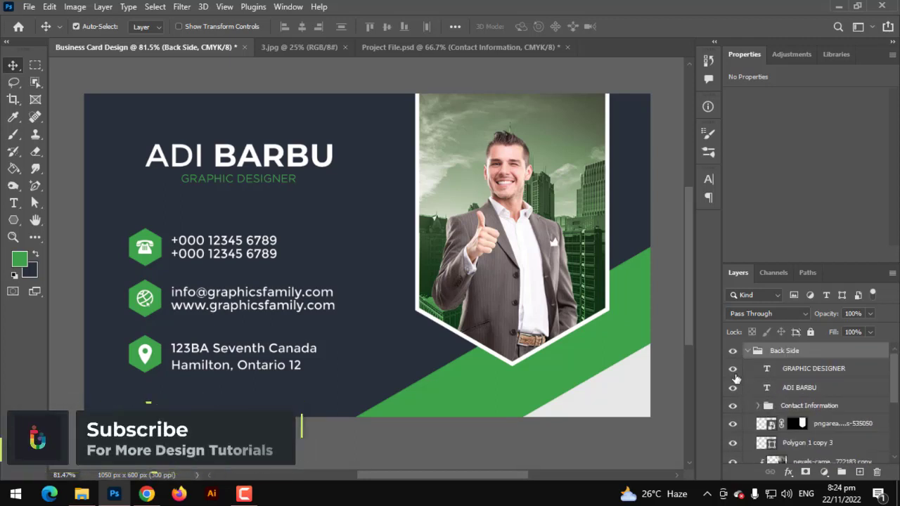
left_click(732, 387)
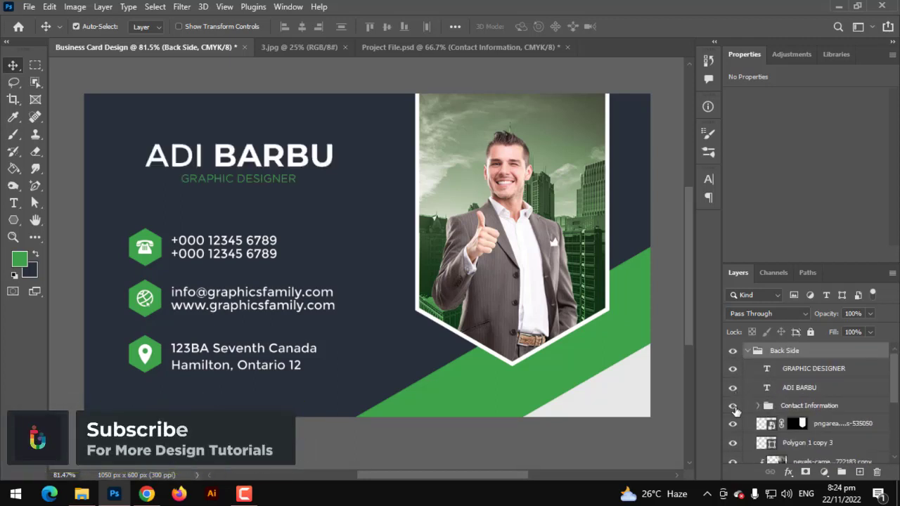
left_click(747, 350)
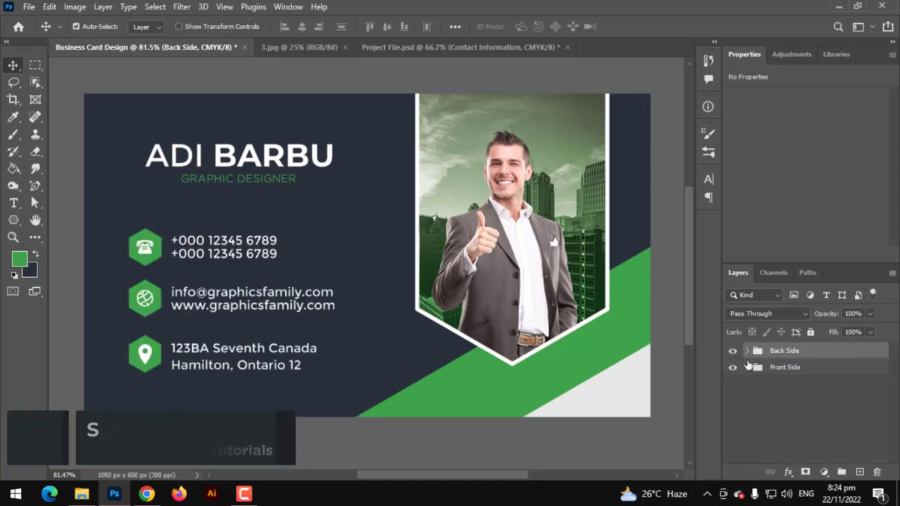